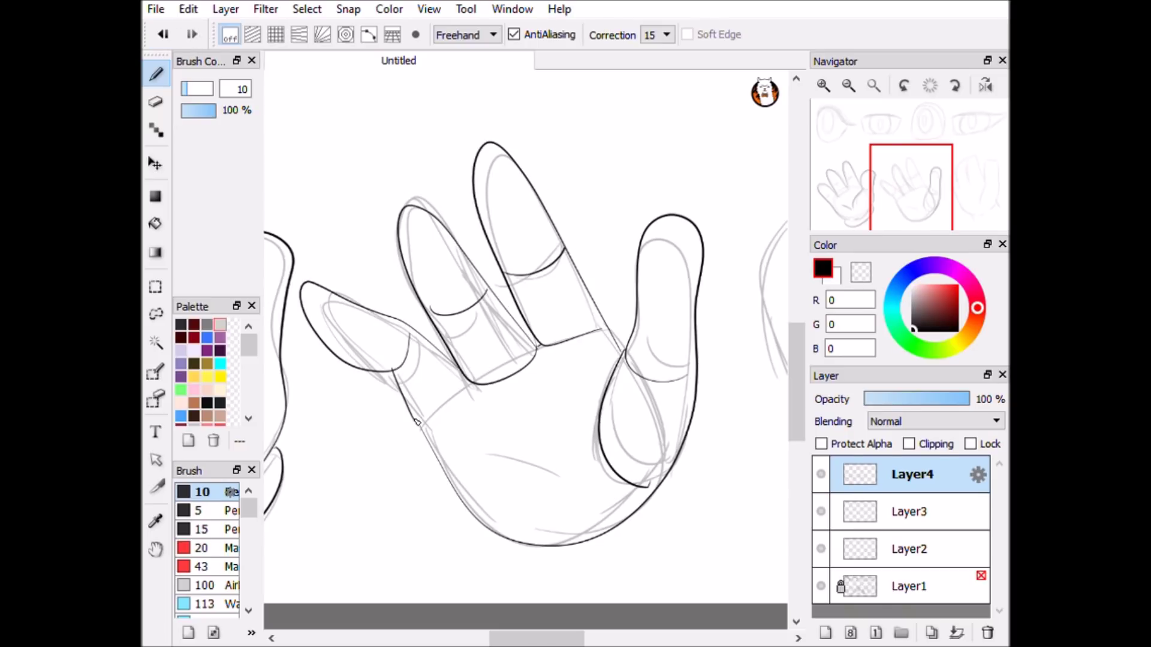
# Ink the thumb and finger outlines of the far-right hand over its sketch, undoing the misplaced finger stroke.
pyautogui.scroll(-3, 602, 513)
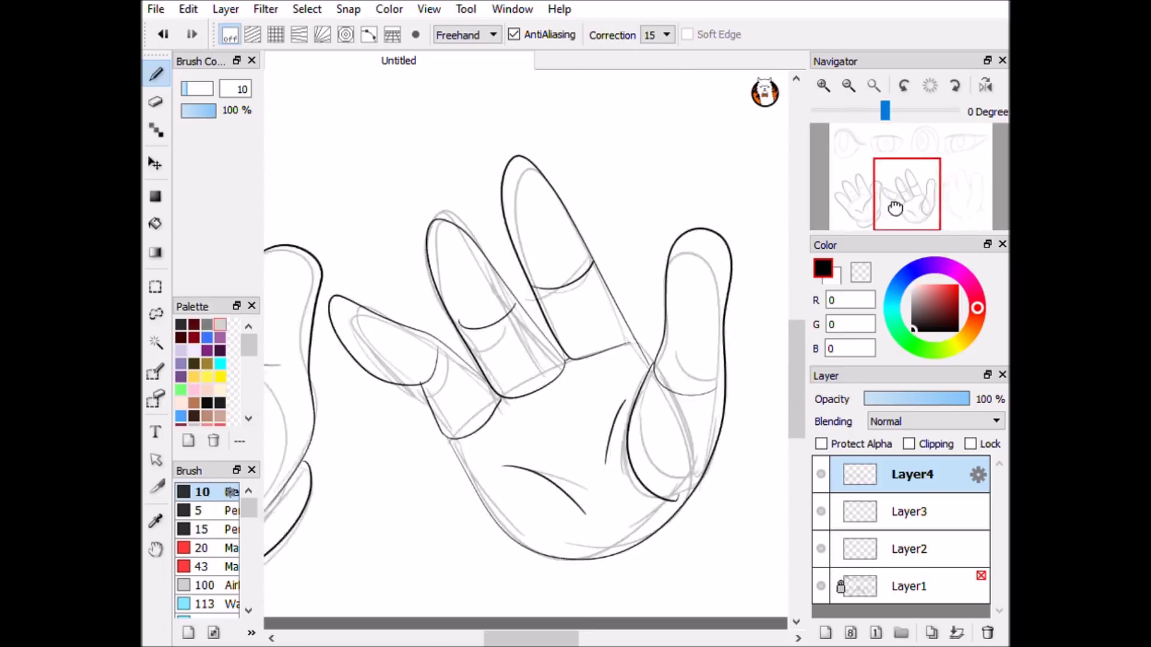
pyautogui.click(969, 198)
pyautogui.moveTo(596, 322); pyautogui.dragTo(564, 471)
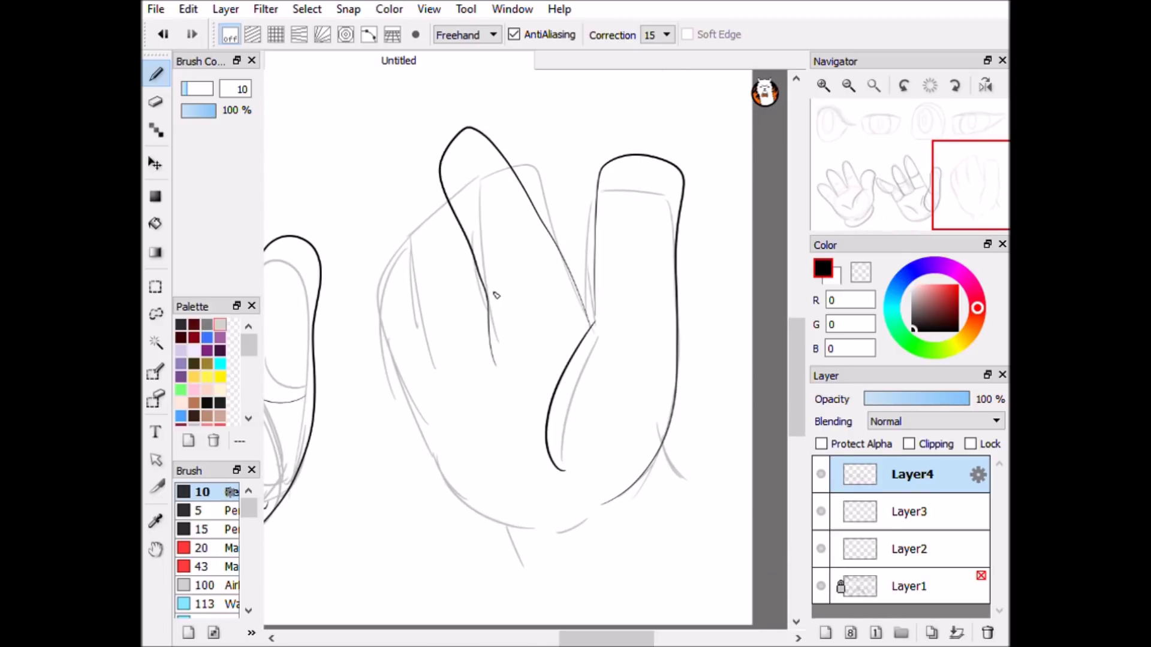
pyautogui.click(163, 34)
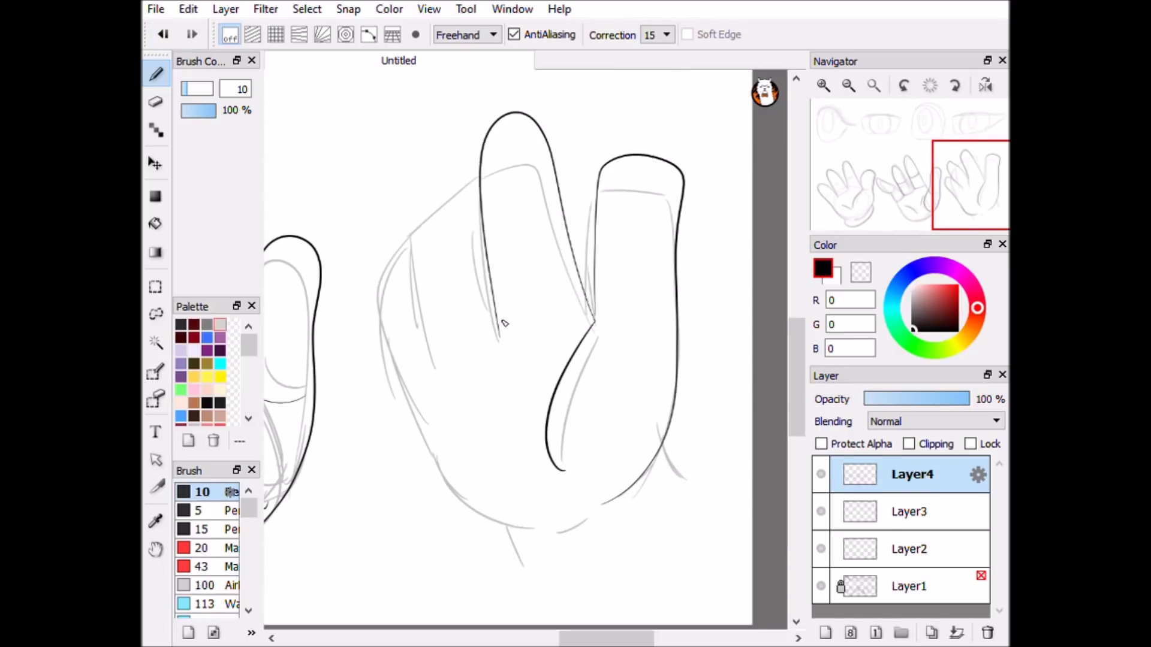
pyautogui.moveTo(977, 192); pyautogui.dragTo(861, 199)
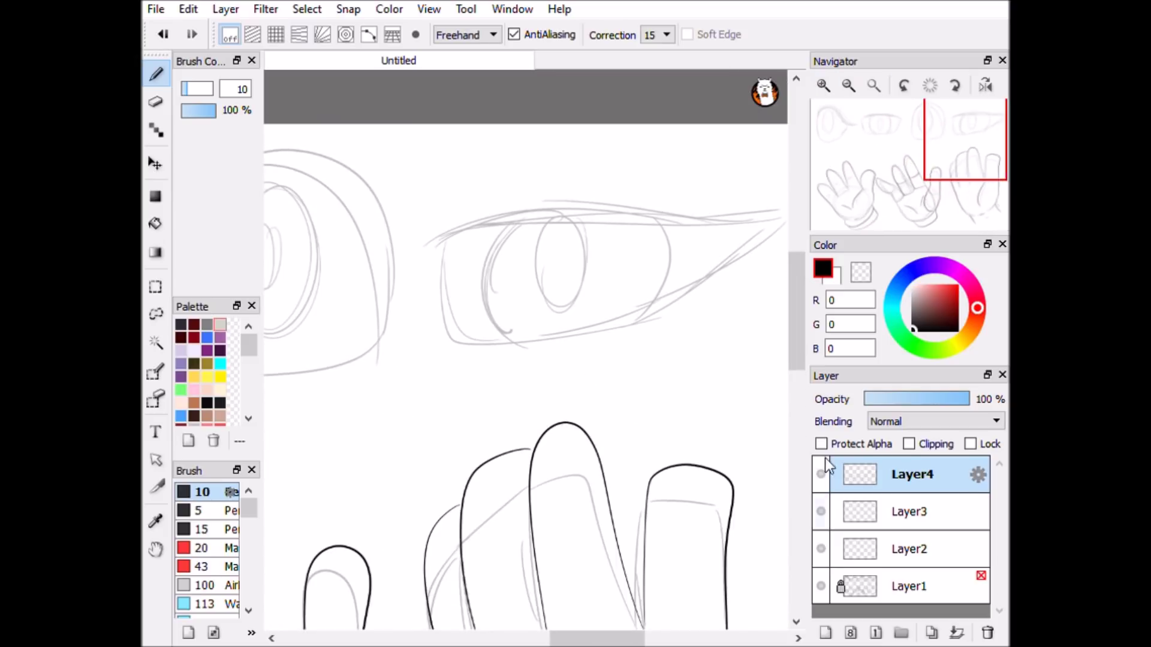
# Add a new layer and ink the far-right eye's upper lid as a thick black stroke with the size 190 brush.
pyautogui.click(825, 632)
pyautogui.click(207, 563)
pyautogui.moveTo(425, 244); pyautogui.dragTo(773, 210)
pyautogui.hotkey('ctrl', 'z')
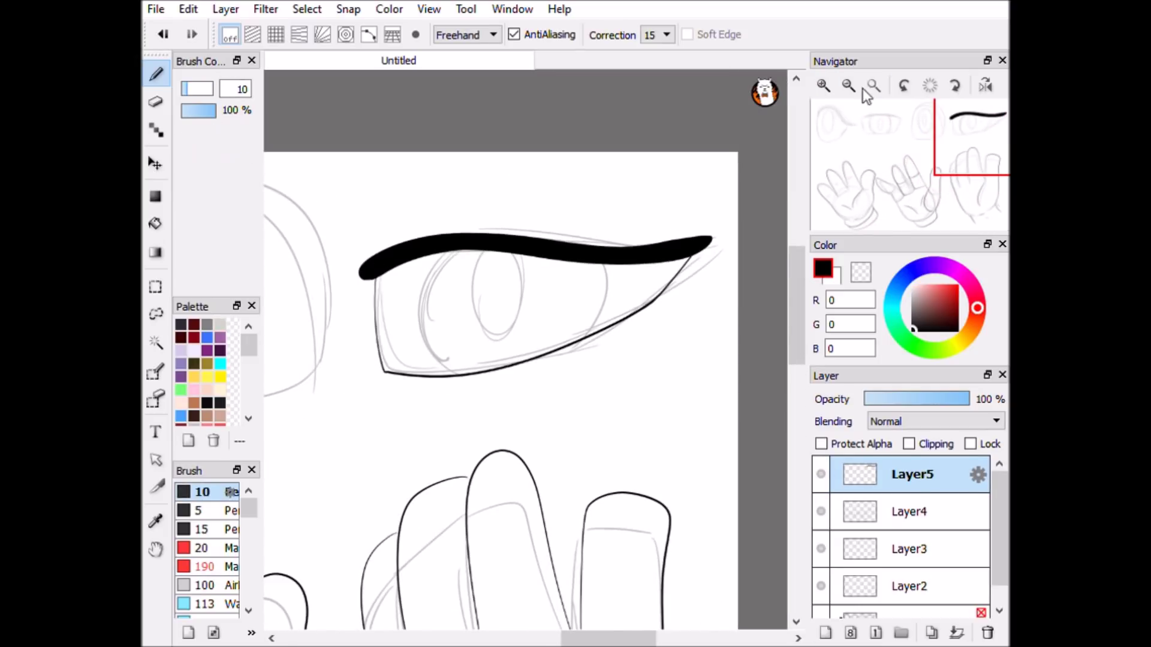
# Redo the iris arcs of the far-right eye and add a solid black elliptical pupil.
pyautogui.click(872, 88)
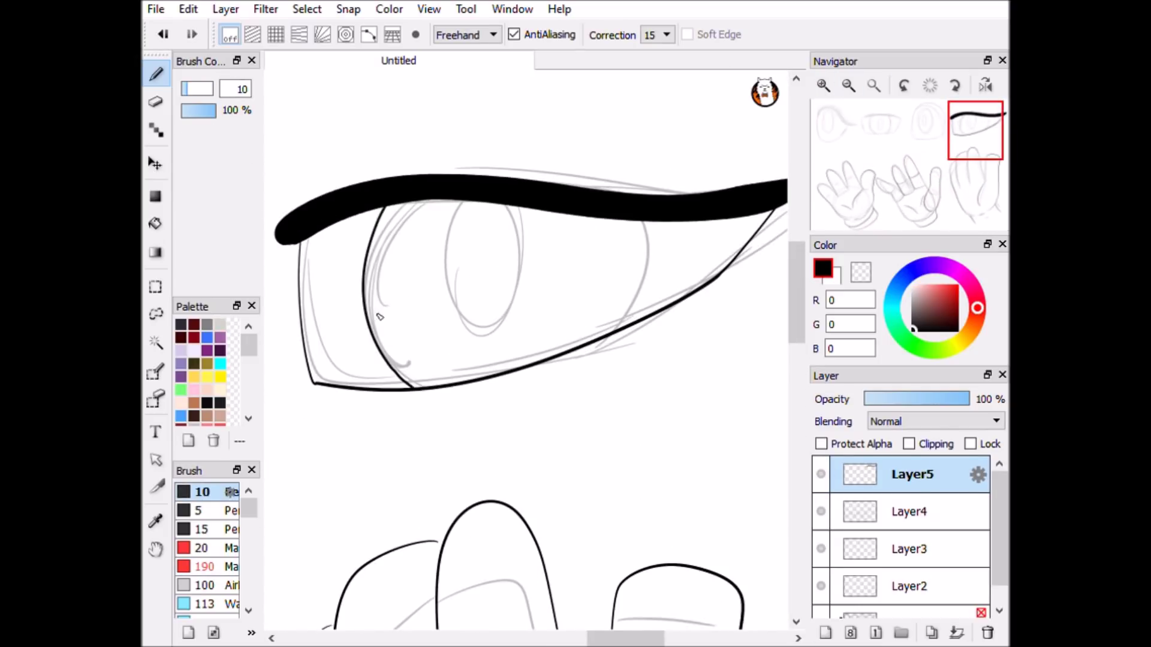
pyautogui.hotkey('ctrl', 'z')
pyautogui.press('u')
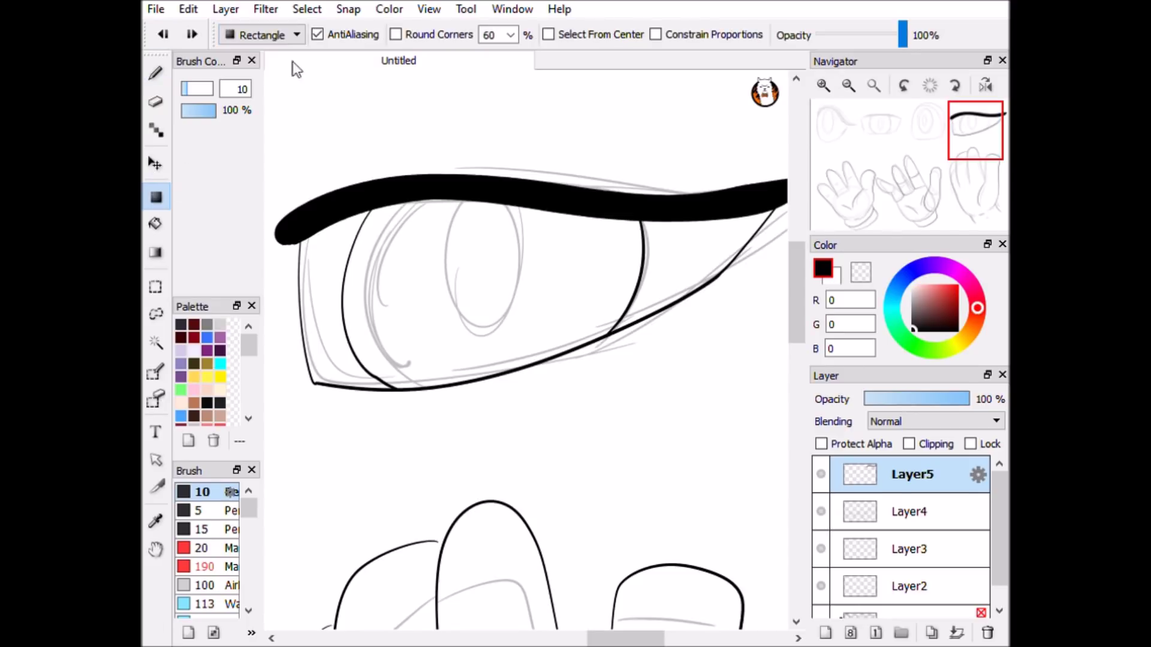
pyautogui.moveTo(531, 357); pyautogui.dragTo(531, 357)
pyautogui.press('g')
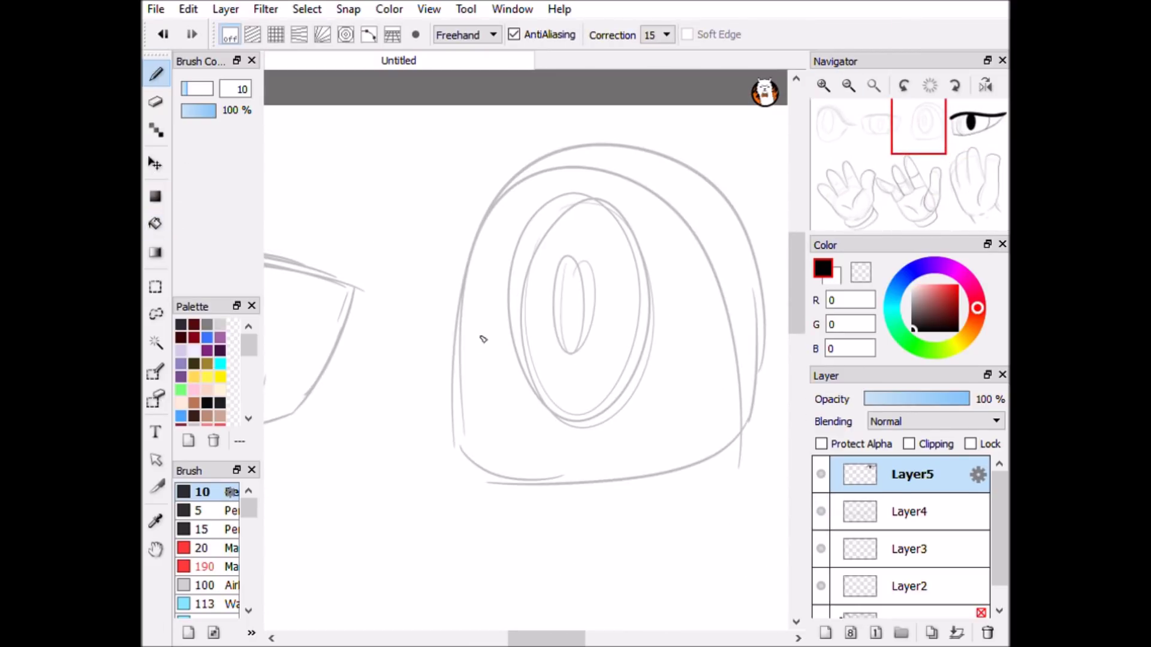
# Ink the outline and oval iris of the tall rounded eye and give it a solid black elliptical pupil.
pyautogui.moveTo(455, 446)
pyautogui.mouseDown()
pyautogui.moveTo(731, 470)
pyautogui.moveTo(735, 431)
pyautogui.mouseUp()
pyautogui.press('g')
pyautogui.press('u')
pyautogui.moveTo(551, 253); pyautogui.dragTo(603, 357)
pyautogui.press('b')
pyautogui.moveTo(586, 193); pyautogui.dragTo(599, 208)
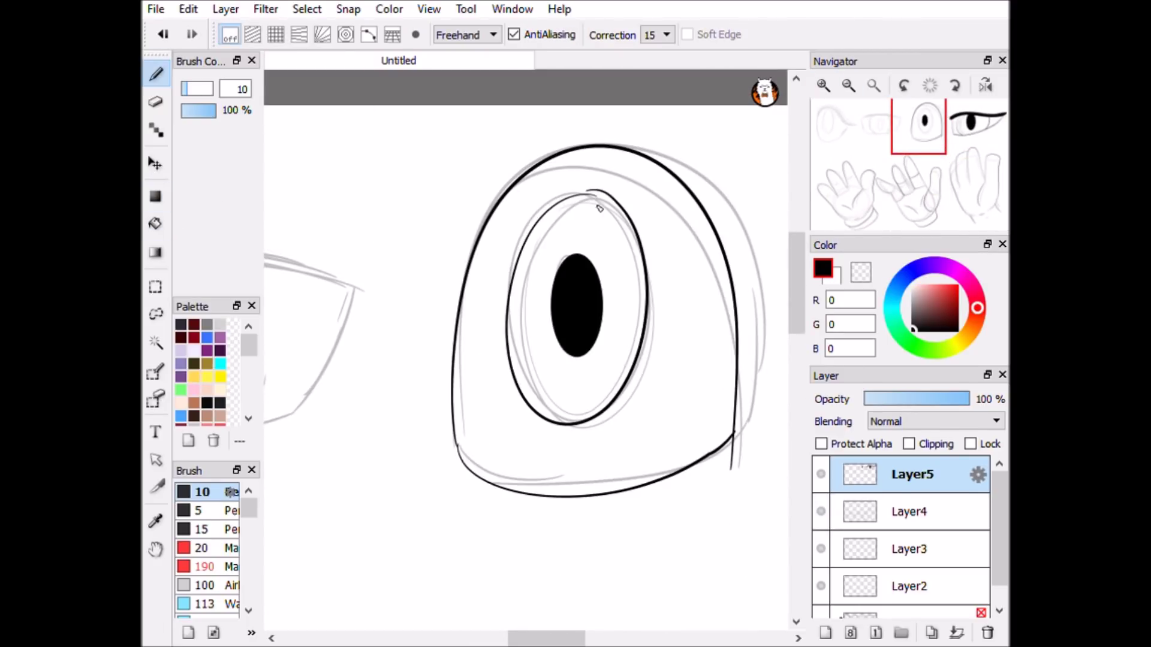
# Erase the line that overshoots the lower right corner of the rounded eye using the transparent colour.
pyautogui.scroll(-3, 630, 193)
pyautogui.press('x')
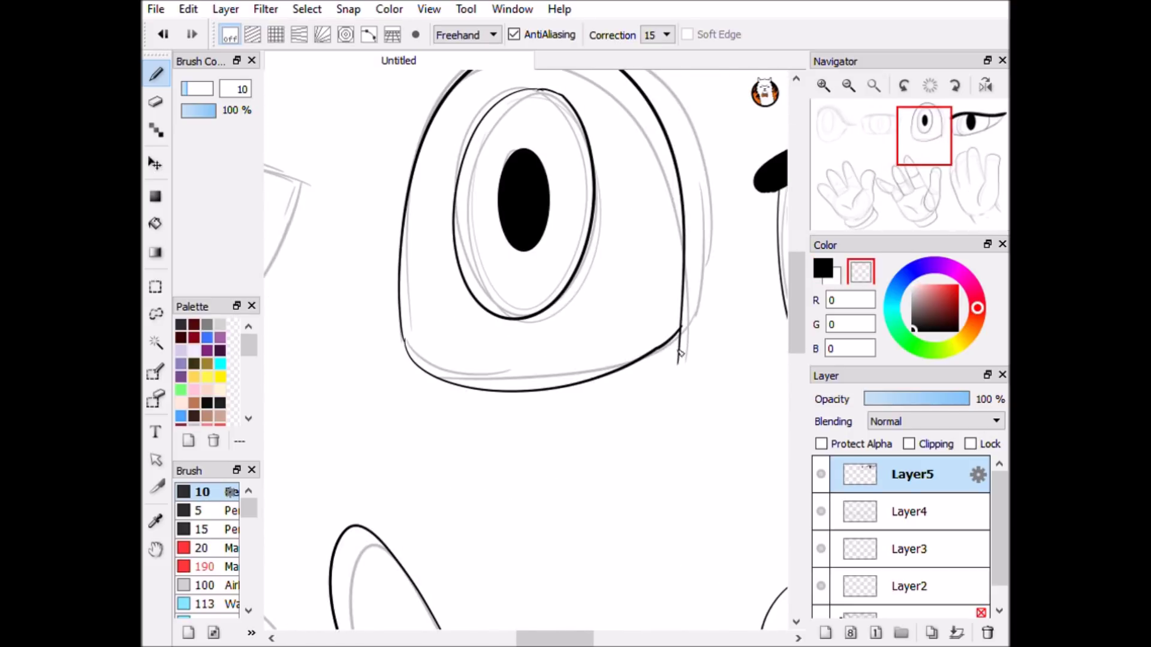
pyautogui.press('x')
# Ink the half-lidded eye over its sketch, starting with the upper lid, and add a solid black elliptical pupil.
pyautogui.hscroll(-5, 681, 340)
pyautogui.moveTo(771, 282); pyautogui.dragTo(395, 286)
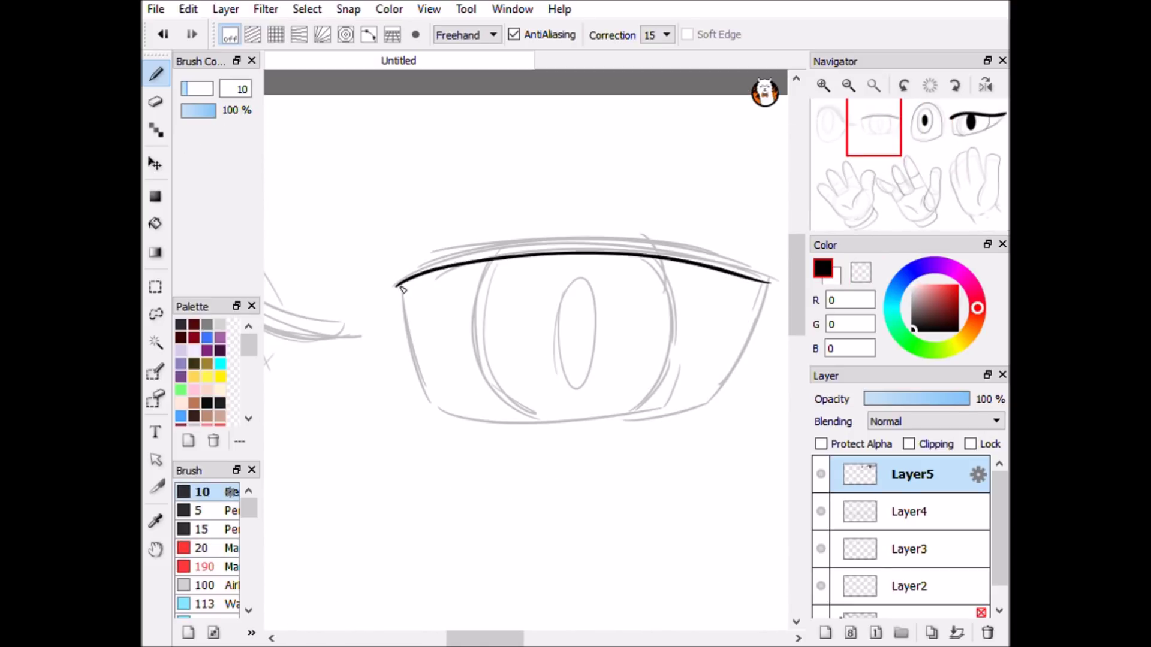
pyautogui.press('u')
pyautogui.moveTo(599, 389); pyautogui.dragTo(538, 275)
# Ink the leftmost eye's curved upper lid as a thick black stroke with the size 190 brush.
pyautogui.scroll(-5, 526, 358)
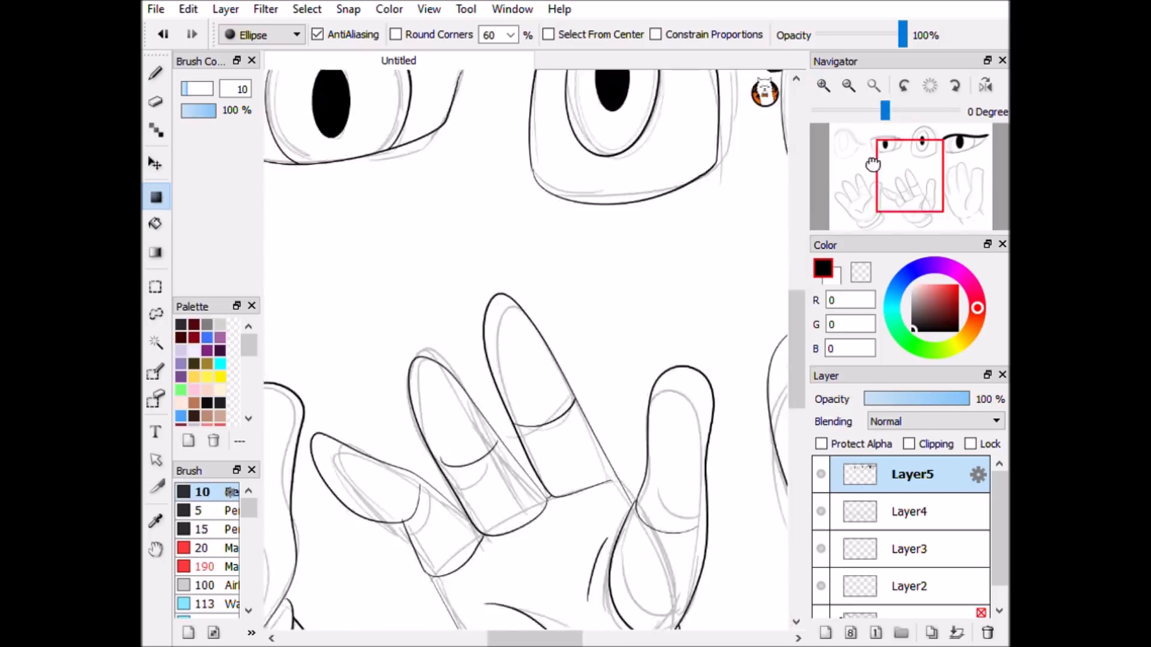
pyautogui.hscroll(-5, 525, 358)
pyautogui.press('b')
pyautogui.click(203, 566)
pyautogui.moveTo(615, 303); pyautogui.dragTo(384, 228)
pyautogui.press('1')
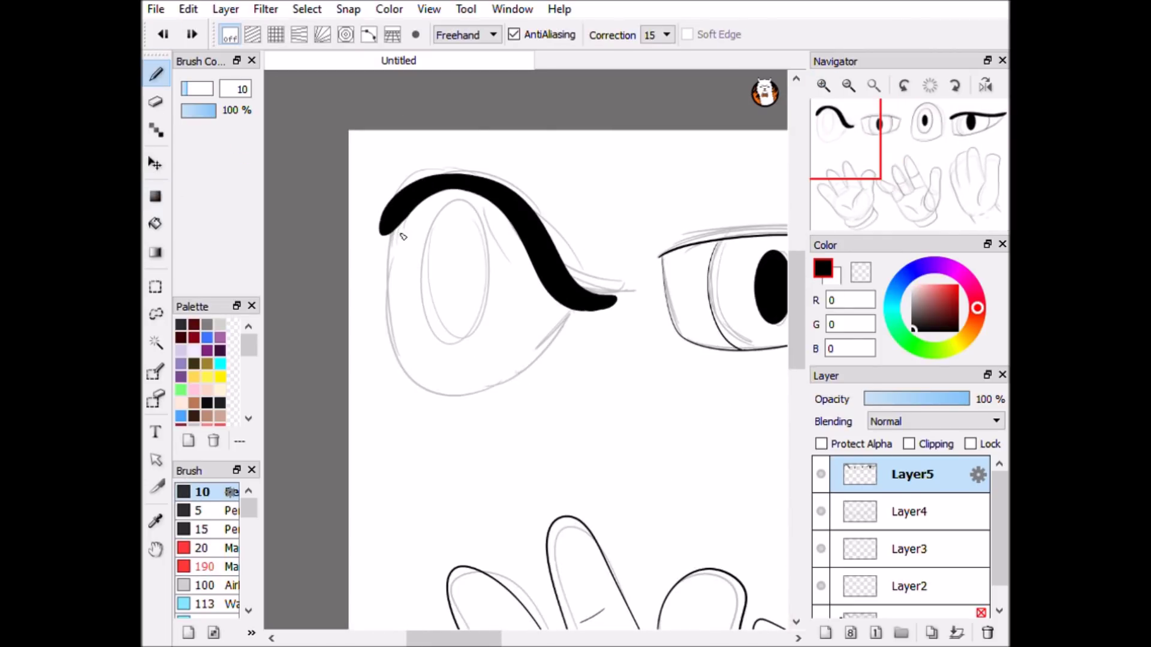
# Erase the solid pupils of the two middle eyes with transparent ellipses and return to the black brush.
pyautogui.press('u')
pyautogui.hscroll(5, 526, 347)
pyautogui.press('x')
pyautogui.moveTo(471, 243); pyautogui.dragTo(540, 329)
pyautogui.scroll(-5, 525, 347)
pyautogui.scroll(-3, 526, 347)
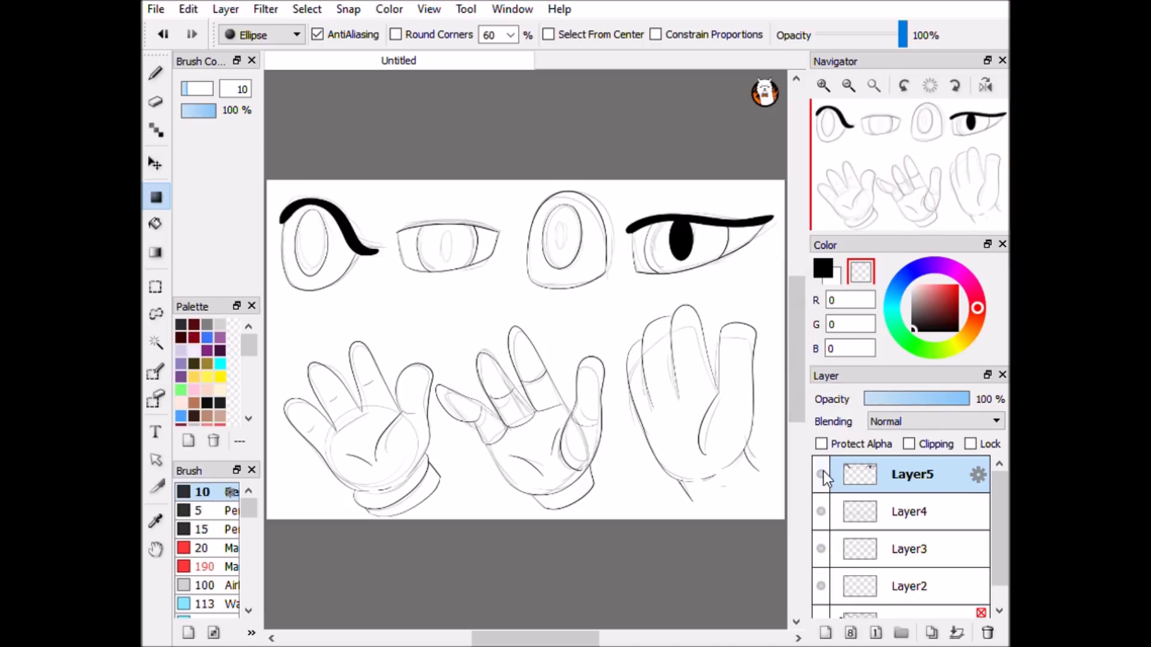
pyautogui.click(816, 273)
pyautogui.press('b')
pyautogui.scroll(-1, 999, 514)
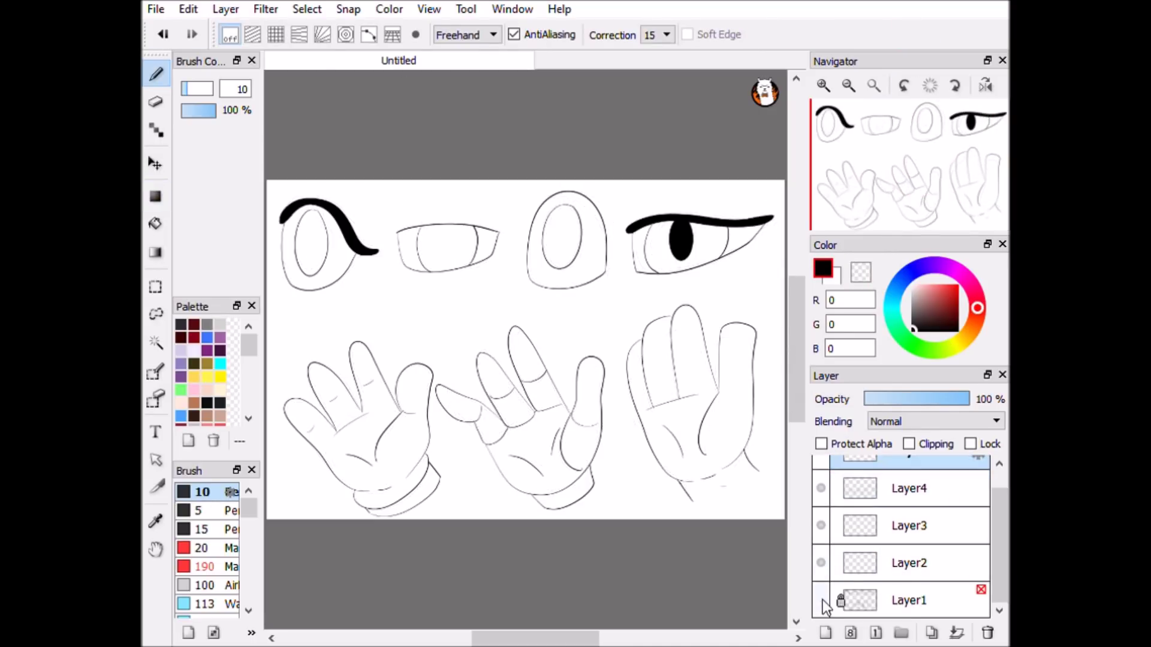
# Fill the inside of the leftmost eye with white on Layer2.
pyautogui.click(911, 561)
pyautogui.press('u')
pyautogui.hotkey('ctrl', '+')
pyautogui.hotkey('ctrl', '+')
pyautogui.moveTo(433, 235); pyautogui.dragTo(618, 440)
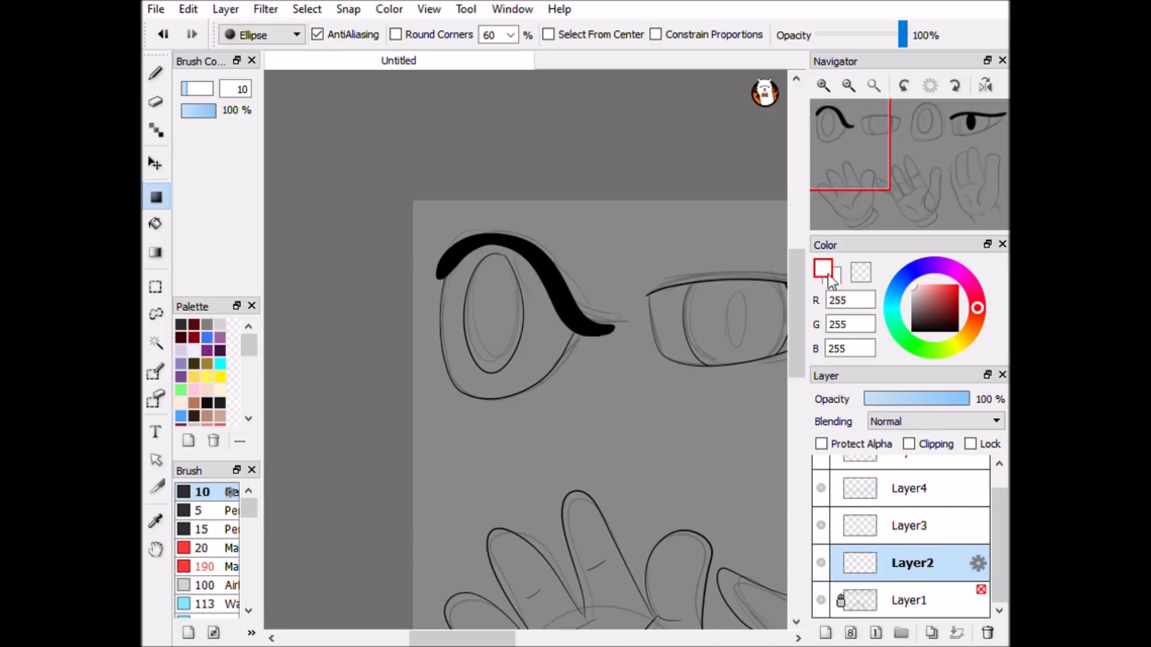
pyautogui.click(155, 223)
pyautogui.hotkey('ctrl', '+')
pyautogui.hotkey('ctrl', '+')
pyautogui.hotkey('ctrl', '+')
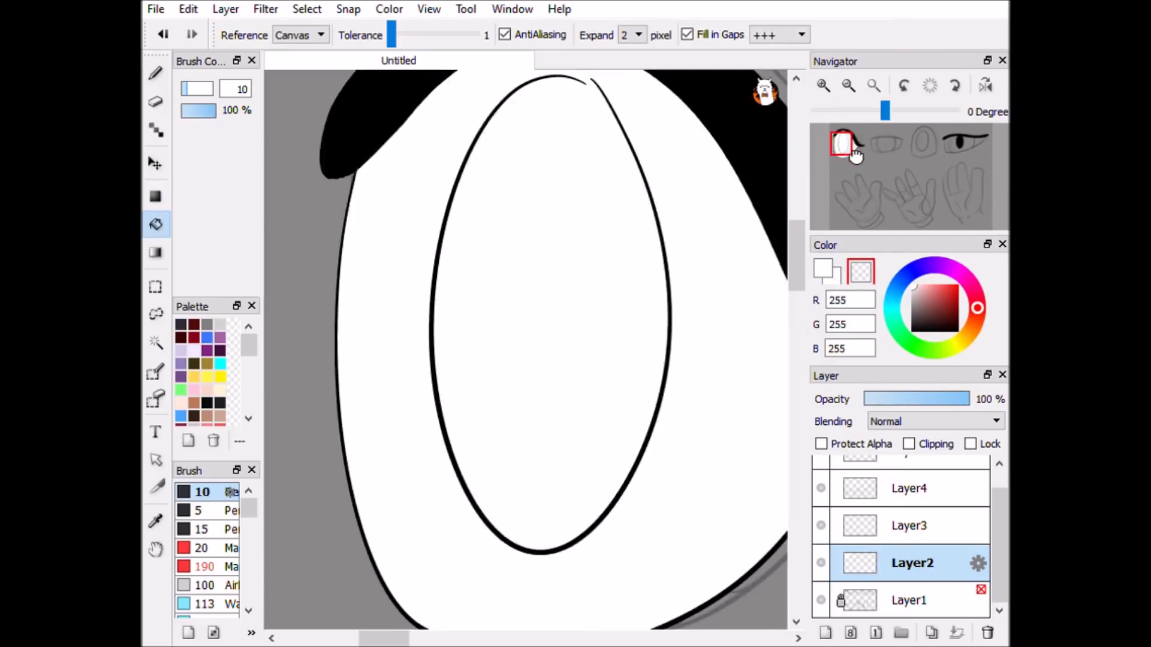
# Add a new layer above Layer2 and select the leftmost eye's iris area with the Magic Wand.
pyautogui.hotkey('ctrl', '-')
pyautogui.hotkey('ctrl', 'shift', 'n')
pyautogui.click(823, 270)
pyautogui.click(220, 364)
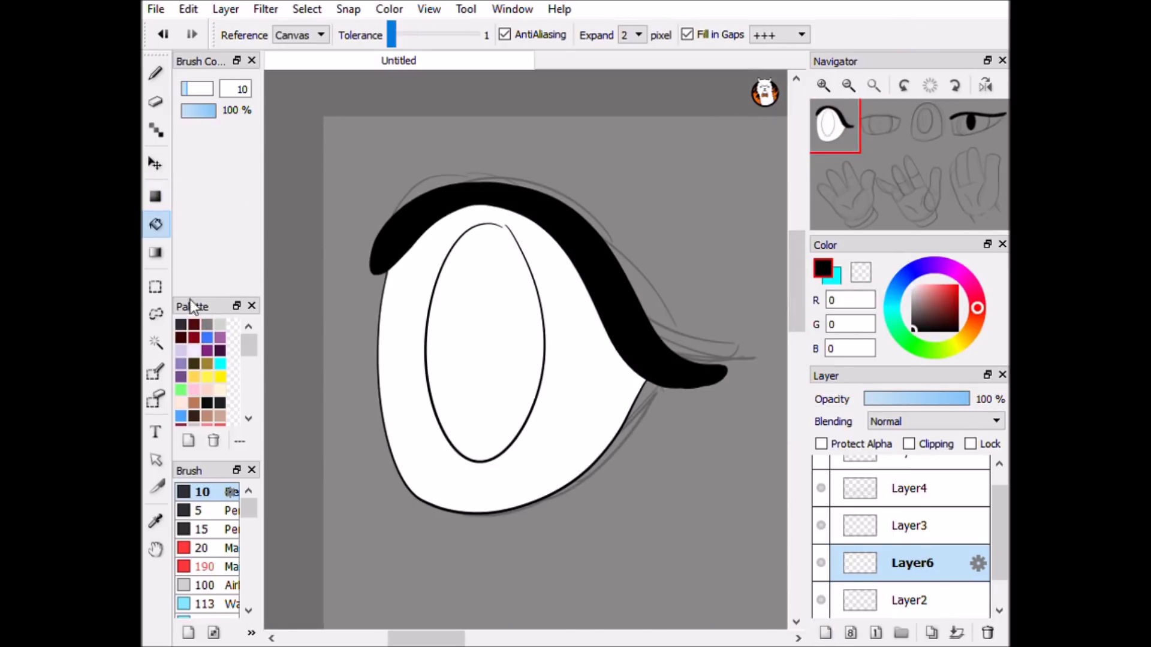
pyautogui.press('w')
pyautogui.click(432, 336)
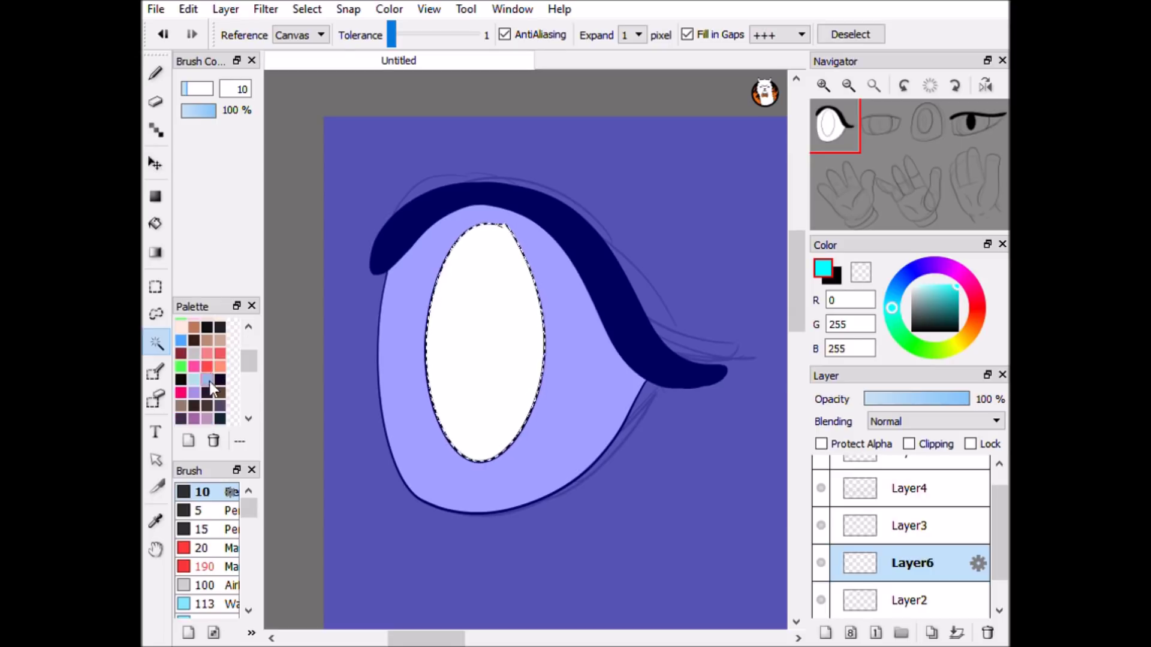
# Fill the selected iris with a vertical gradient from black at the top to light blue at the bottom.
pyautogui.click(180, 340)
pyautogui.press('g')
pyautogui.moveTo(485, 231); pyautogui.dragTo(486, 455)
# Draw an elliptical pupil in the middle of the iris on a new layer.
pyautogui.hotkey('ctrl', 'shift', 'n')
pyautogui.press('u')
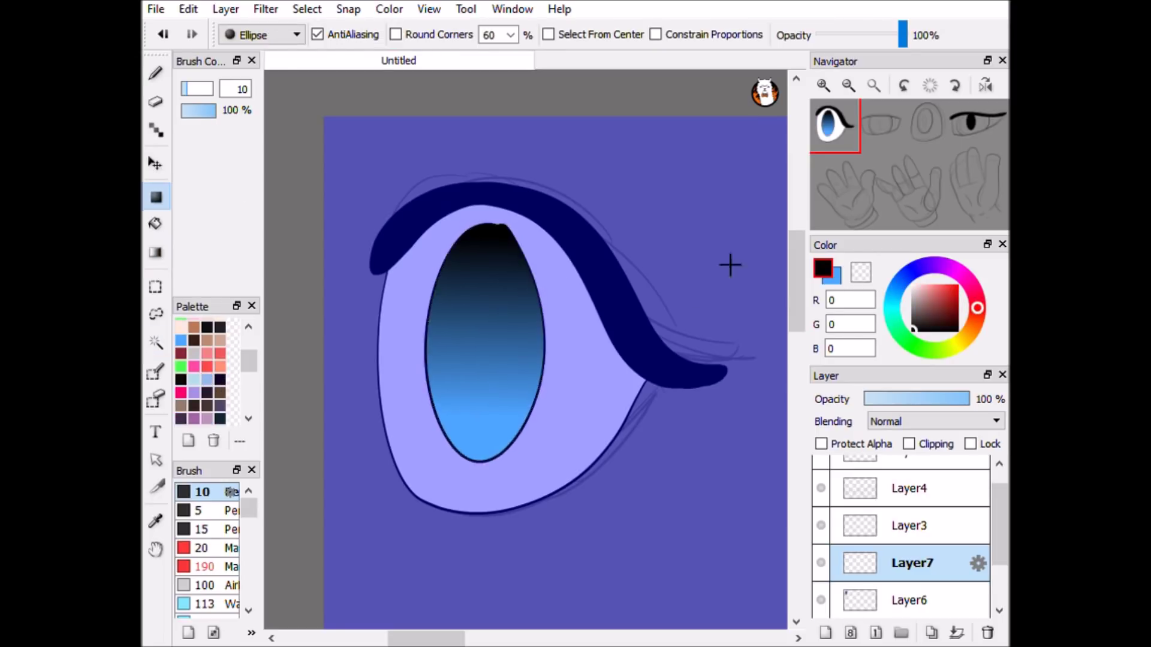
pyautogui.moveTo(461, 274); pyautogui.dragTo(506, 405)
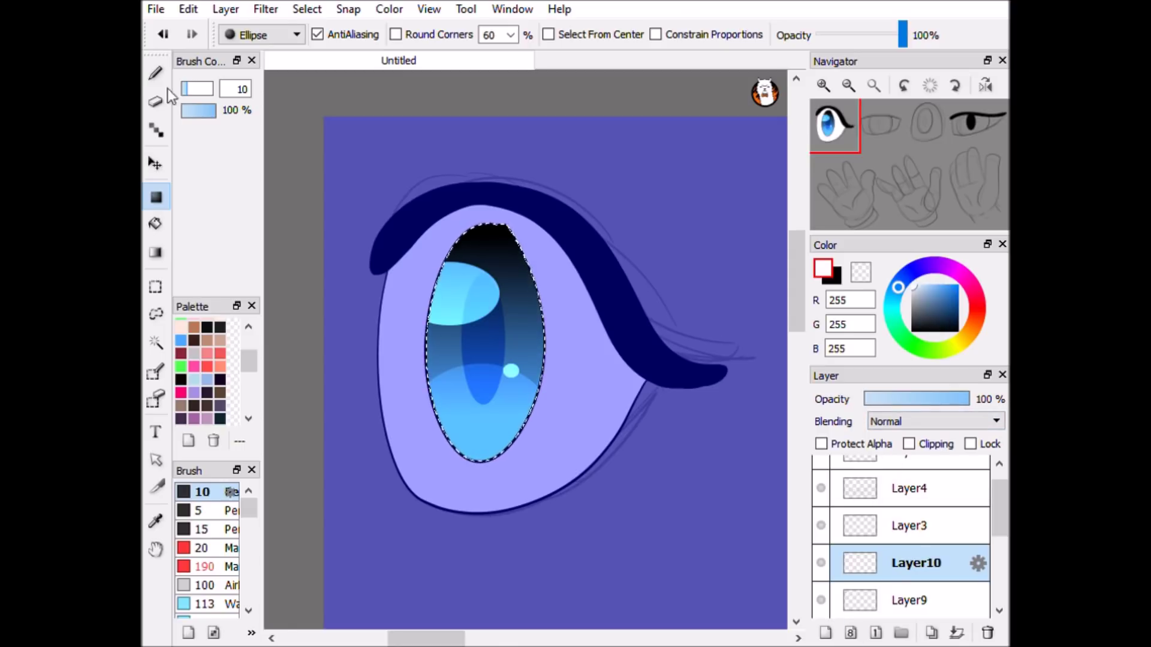
# Paint a light blue band along the iris with the size 190 brush and set Layer10 to Add blending at 13% opacity.
pyautogui.click(155, 73)
pyautogui.click(181, 339)
pyautogui.click(204, 566)
pyautogui.moveTo(968, 400); pyautogui.dragTo(876, 400)
pyautogui.click(935, 421)
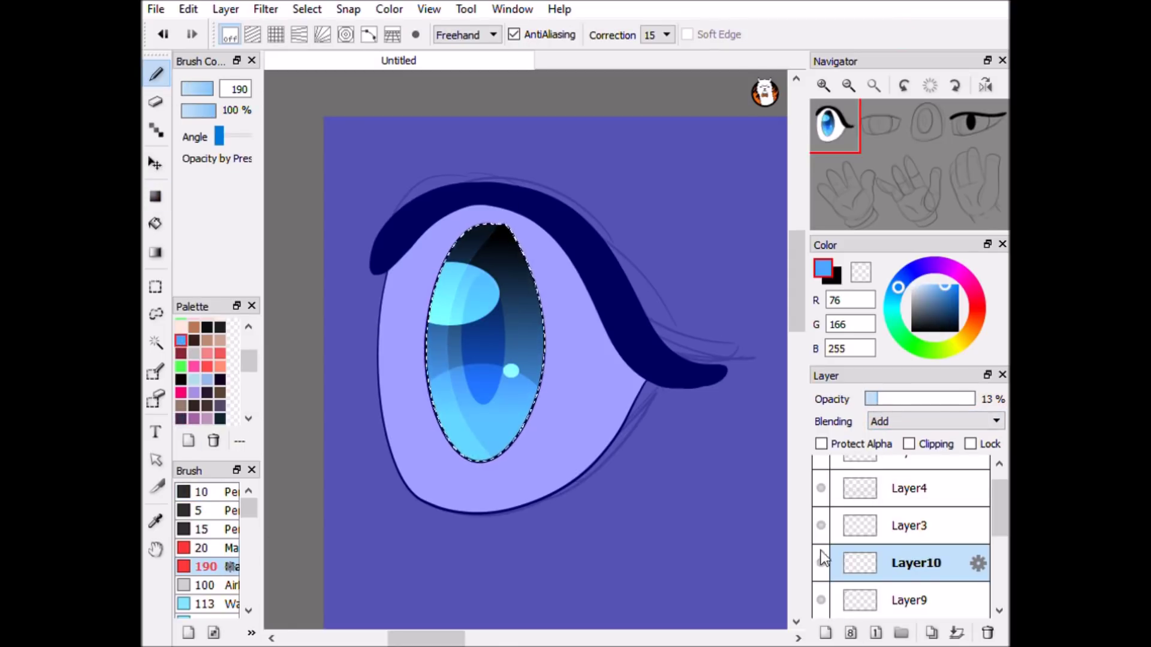
# Scatter speckles over the iris with the size 350 brush on a new Add layer, deselect, and set the layer's opacity to 20%.
pyautogui.hotkey('ctrl', 'shift', 'n')
pyautogui.scroll(-5, 247, 532)
pyautogui.click(204, 560)
pyautogui.hotkey('ctrl', 'd')
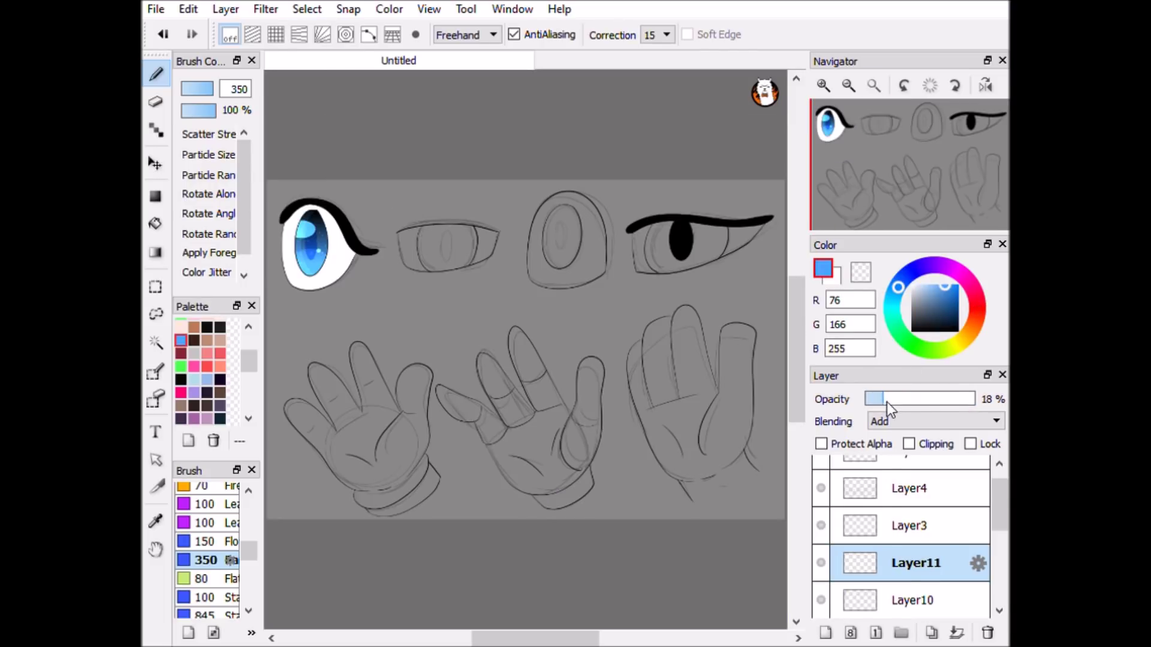
pyautogui.moveTo(886, 399); pyautogui.dragTo(889, 399)
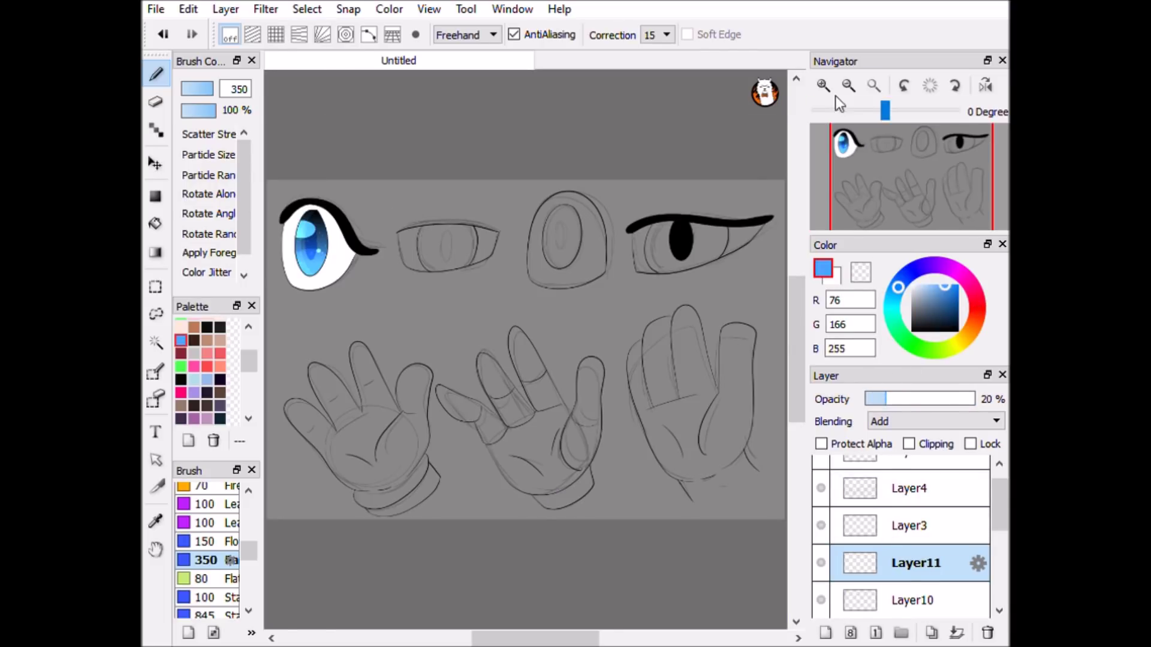
# Draw a thin white curved highlight along the iris's lower right edge with the size 10 pen.
pyautogui.scroll(5, 835, 95)
pyautogui.click(157, 75)
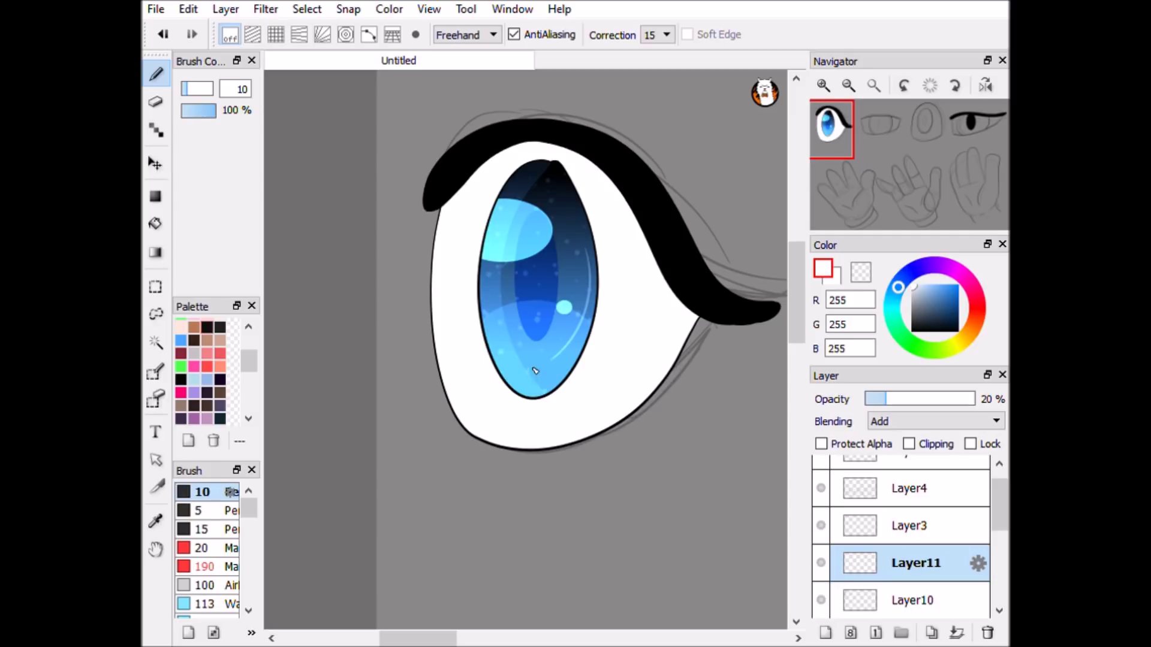
pyautogui.hotkey('ctrl', '0')
# Add a Multiply clipping layer above Layer2 and apply a vertical blue foreground gradient over the white of the eye.
pyautogui.scroll(-3, 848, 552)
pyautogui.click(848, 563)
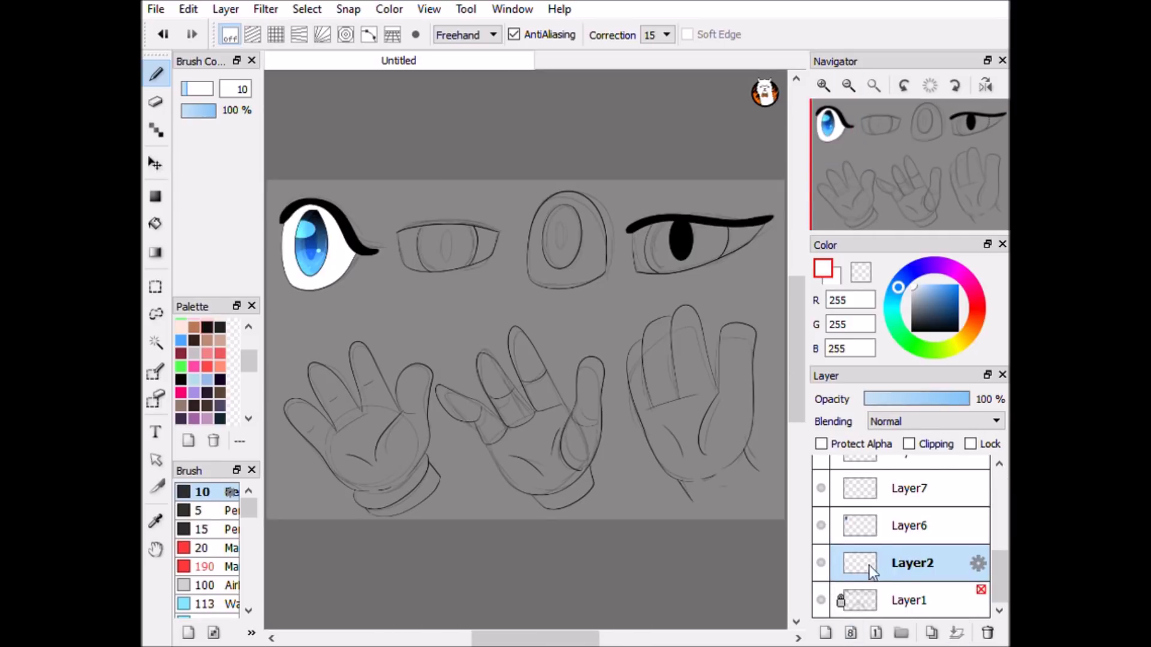
pyautogui.hotkey('ctrl', 'shift', 'n')
pyautogui.click(156, 252)
pyautogui.scroll(5, 318, 246)
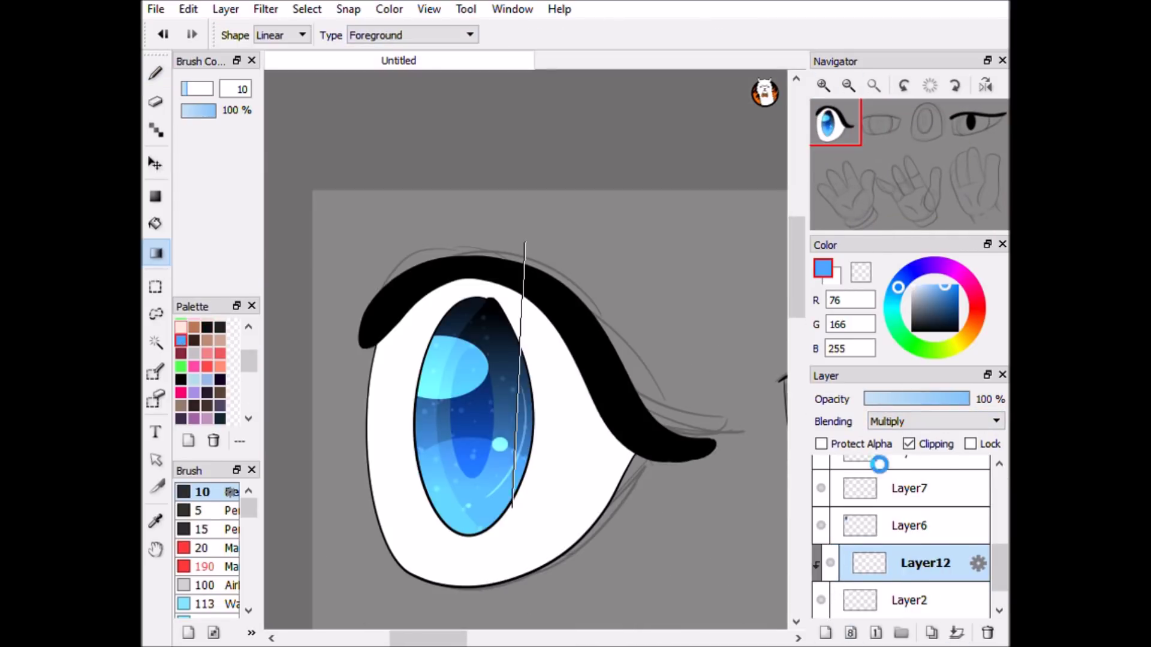
# Shade the upper eyeball with blue ellipses on a new clipped layer, cut its lower edge with a transparent ellipse, and lower the layer's opacity.
pyautogui.hotkey('ctrl', 'shift', 'n')
pyautogui.click(156, 196)
pyautogui.moveTo(335, 251); pyautogui.dragTo(552, 452)
pyautogui.click(861, 271)
pyautogui.moveTo(335, 383); pyautogui.dragTo(659, 600)
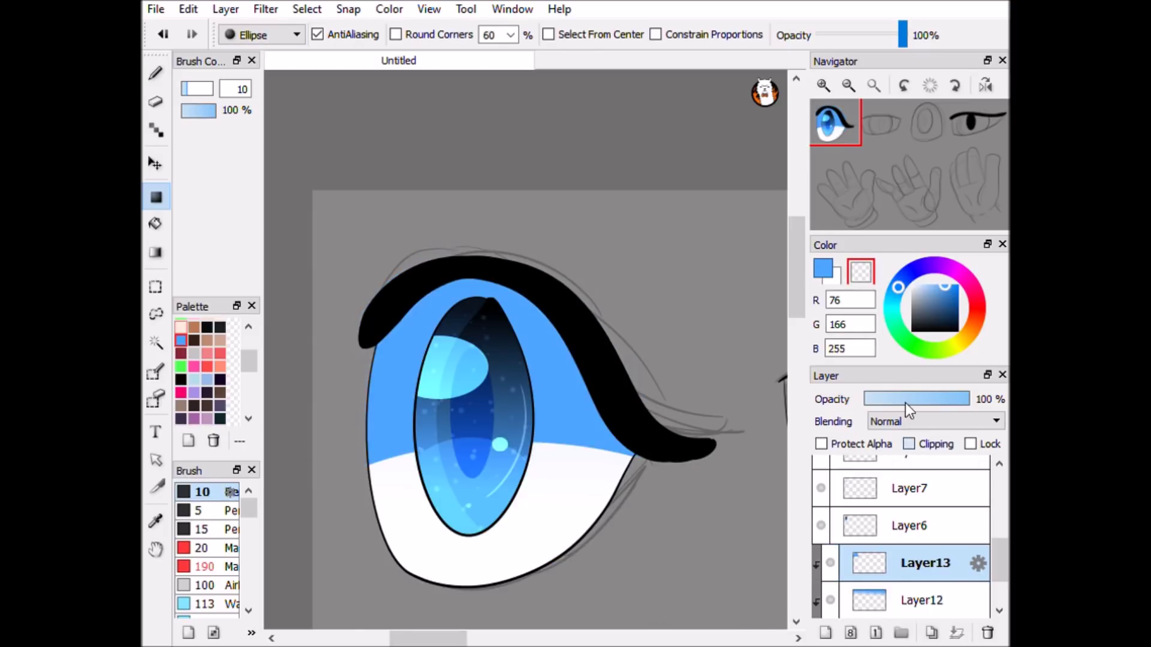
pyautogui.click(909, 443)
pyautogui.moveTo(968, 400); pyautogui.dragTo(896, 399)
# Apply a vertical gradient over the eyeball on another new layer, change its blending mode and clip it to the eye.
pyautogui.scroll(-3, 565, 231)
pyautogui.hotkey('ctrl', 'shift', 'n')
pyautogui.click(155, 252)
pyautogui.moveTo(516, 138); pyautogui.dragTo(517, 408)
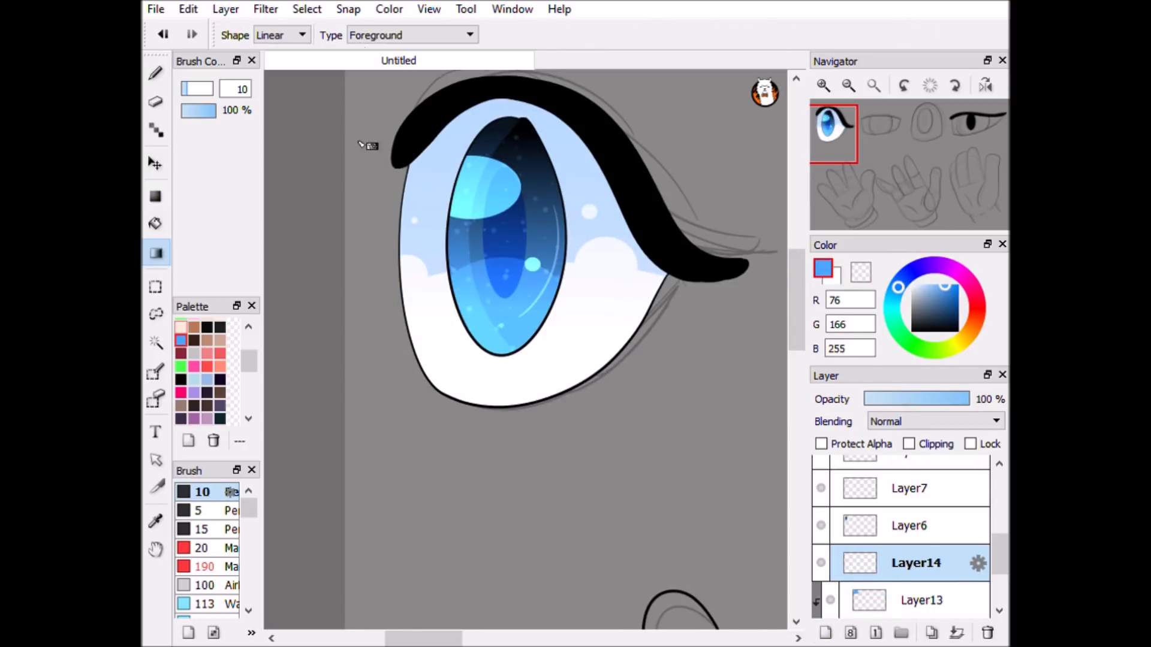
pyautogui.click(935, 421)
pyautogui.click(909, 443)
# Merge the leftmost eye's shading layers down into Layer2 and its iris detail layers down into Layer6.
pyautogui.hotkey('ctrl', '0')
pyautogui.scroll(-2, 976, 526)
pyautogui.click(935, 526)
pyautogui.click(957, 633)
pyautogui.click(957, 633)
pyautogui.click(957, 633)
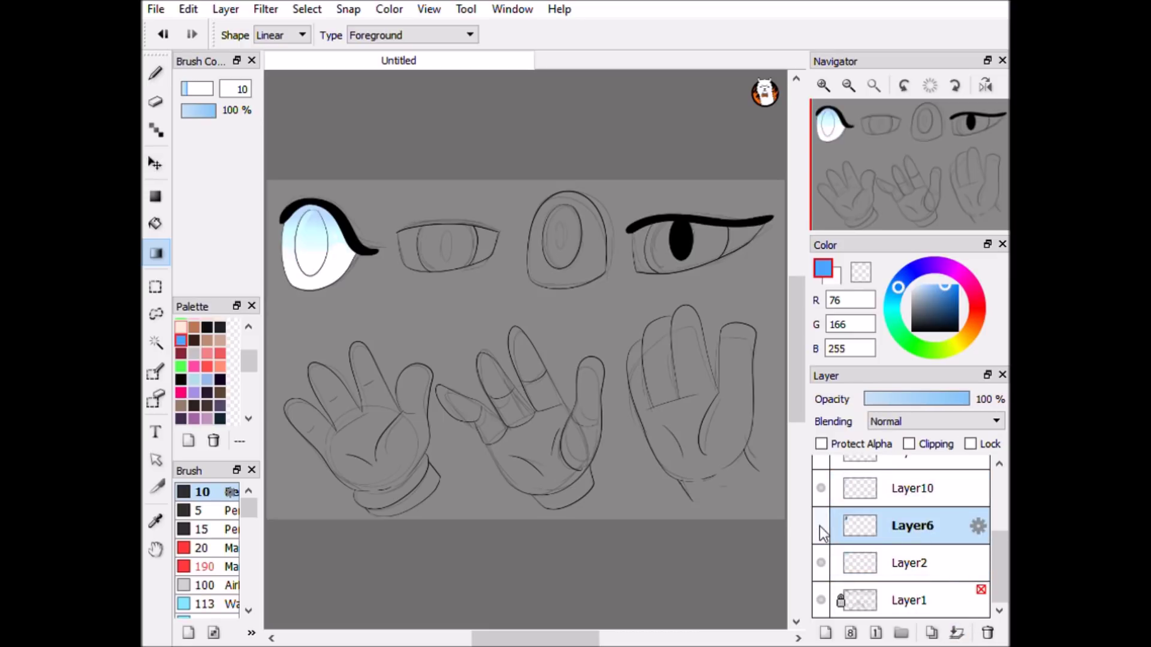
pyautogui.scroll(2, 826, 556)
pyautogui.click(953, 634)
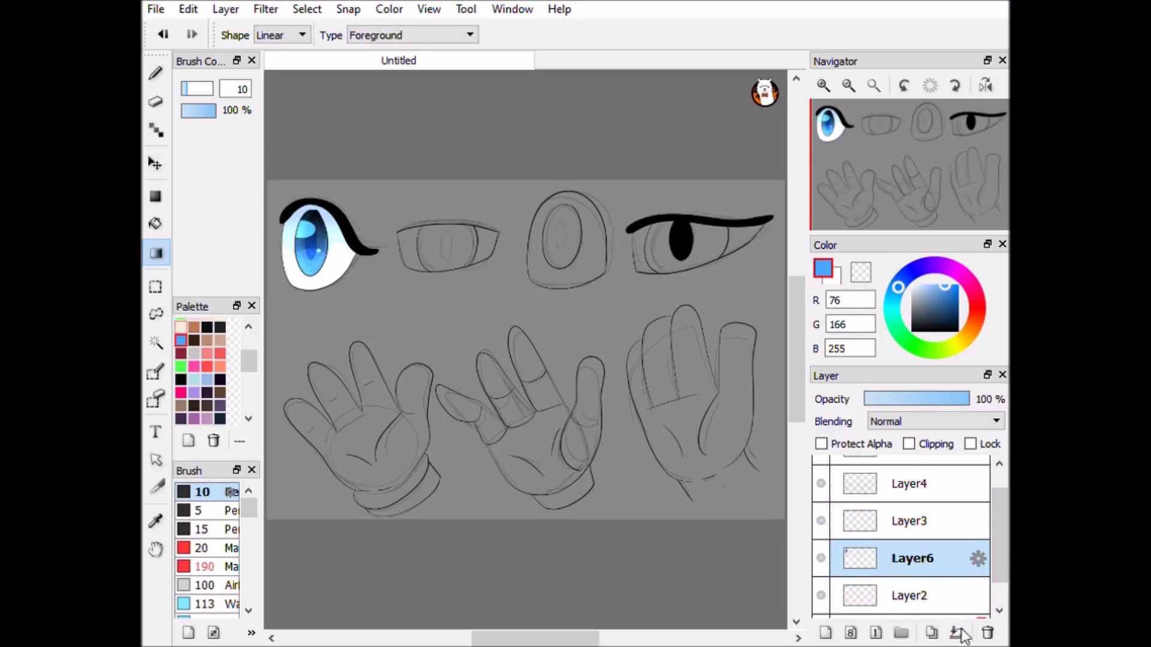
pyautogui.click(819, 557)
# Select a rectangular area around the leftmost eye and add a new layer above Layer5.
pyautogui.scroll(5, 282, 298)
pyautogui.click(155, 287)
pyautogui.moveTo(302, 111); pyautogui.dragTo(728, 537)
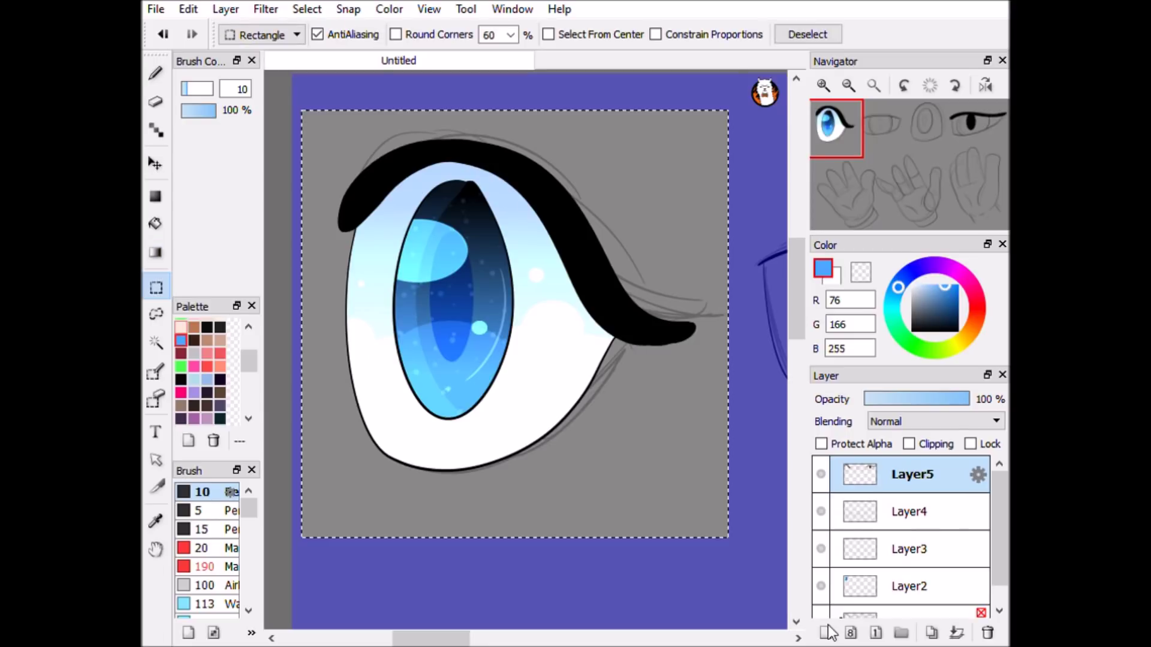
pyautogui.click(825, 633)
# Airbrush blue light along the eyelid's lower edge with the size 100 AirBrush on the clipped Add layer and set its opacity to 14%.
pyautogui.click(155, 72)
pyautogui.click(204, 585)
pyautogui.moveTo(351, 228)
pyautogui.mouseDown()
pyautogui.moveTo(432, 180)
pyautogui.moveTo(689, 341)
pyautogui.mouseUp()
pyautogui.click(909, 444)
pyautogui.click(935, 421)
pyautogui.click(899, 453)
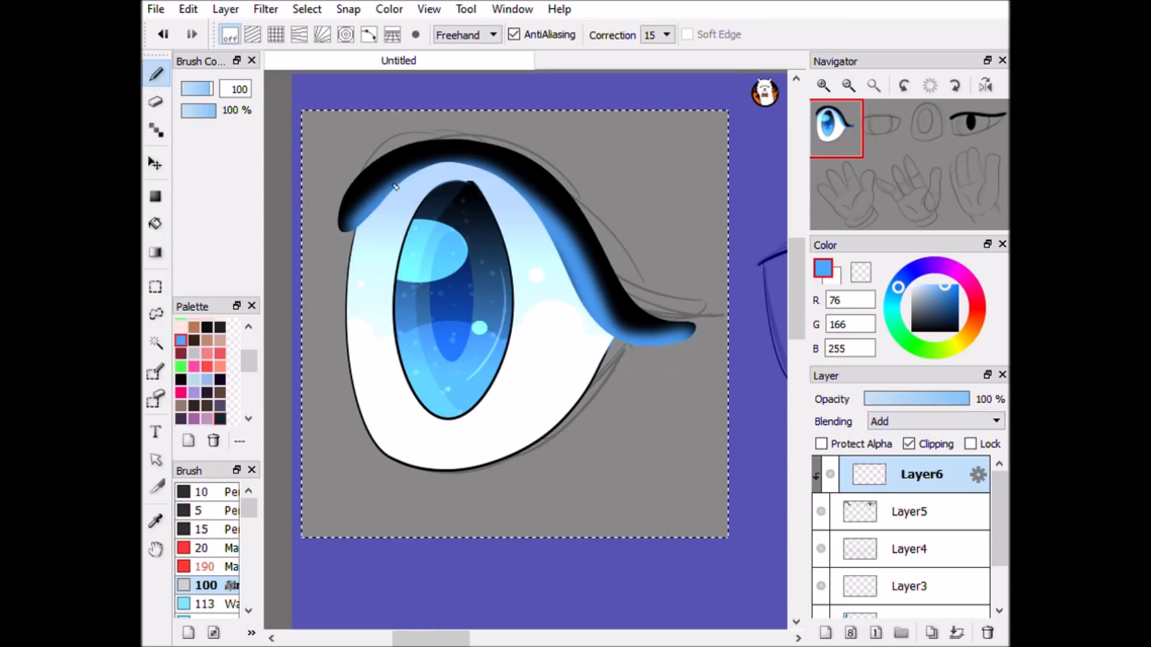
pyautogui.moveTo(873, 398); pyautogui.dragTo(880, 398)
# Airbrush blue light (RGB 76, 166, 255) across the leftmost eyelid on a second clipped Add layer and set its opacity to 20%.
pyautogui.click(861, 272)
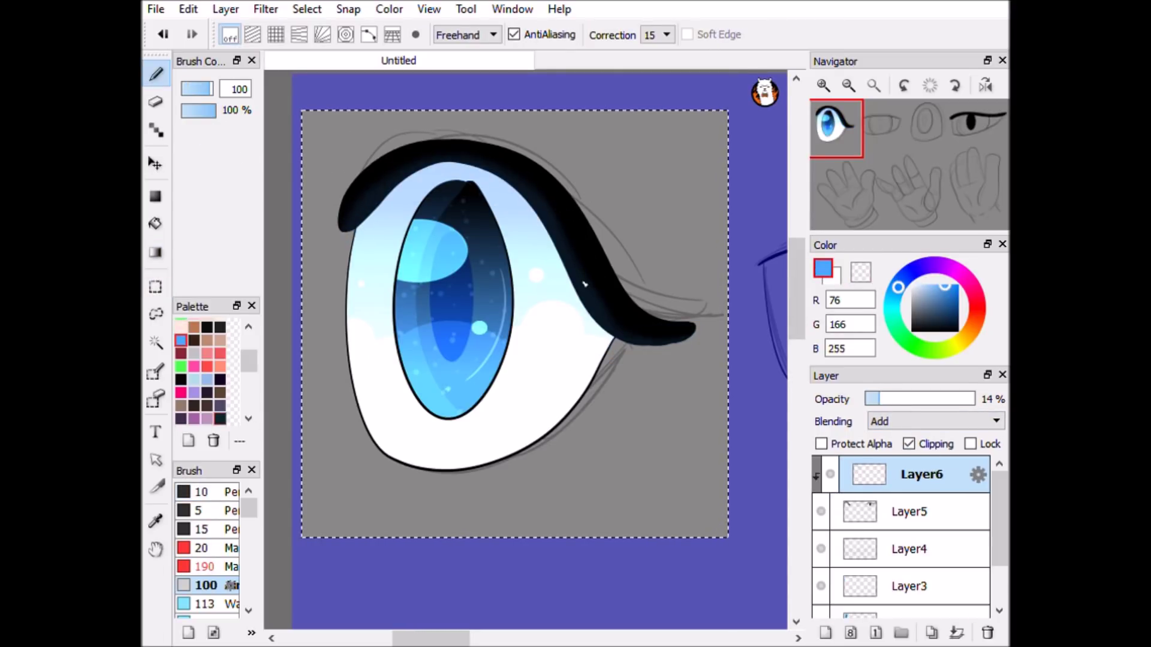
pyautogui.click(265, 9)
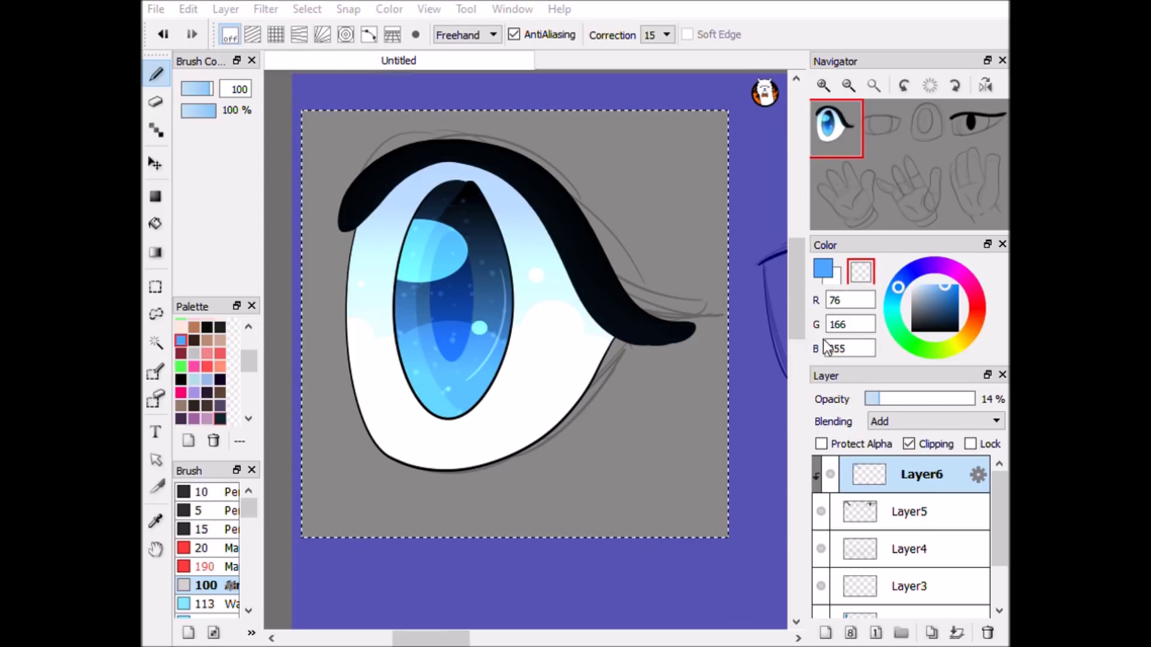
pyautogui.click(825, 633)
pyautogui.click(822, 269)
pyautogui.moveTo(360, 204); pyautogui.dragTo(507, 189)
pyautogui.moveTo(966, 398); pyautogui.dragTo(877, 398)
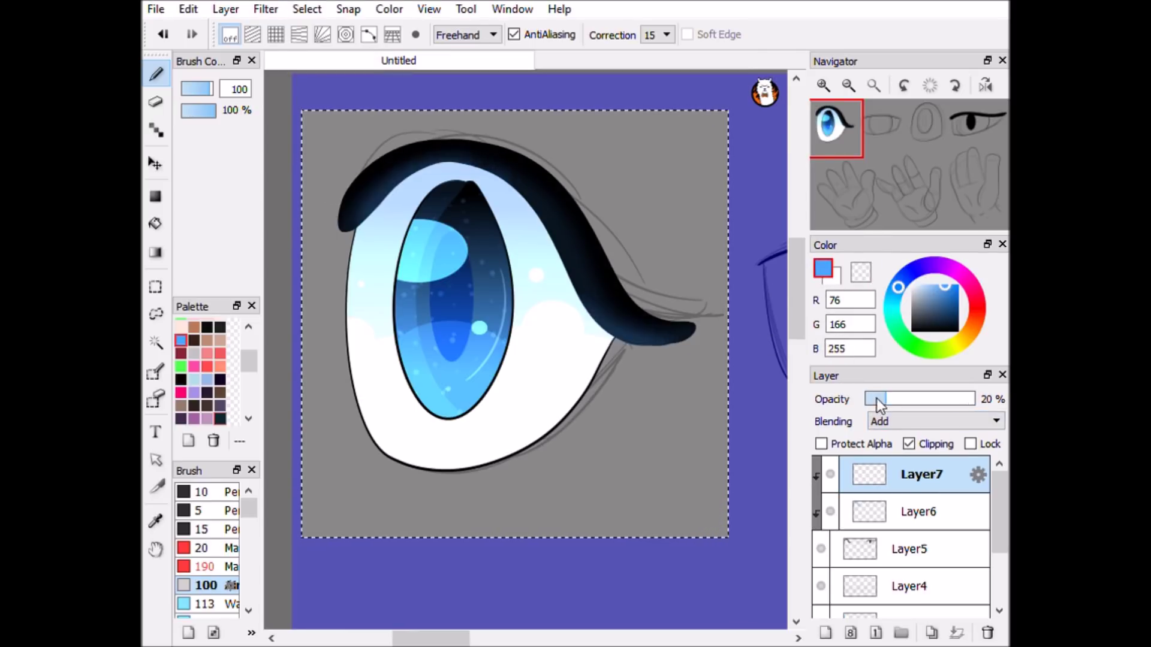
# Paint a blue highlight along the leftmost eyelid's outer curve with the size 20 brush on a new Add layer and lower its opacity.
pyautogui.click(825, 633)
pyautogui.click(201, 548)
pyautogui.moveTo(577, 268)
pyautogui.mouseDown()
pyautogui.moveTo(635, 326)
pyautogui.moveTo(676, 339)
pyautogui.mouseUp()
pyautogui.click(935, 422)
pyautogui.click(887, 446)
pyautogui.moveTo(966, 399); pyautogui.dragTo(872, 399)
pyautogui.hotkey('ctrl', 'a')
pyautogui.hotkey('ctrl', '-')
pyautogui.hotkey('ctrl', 'd')
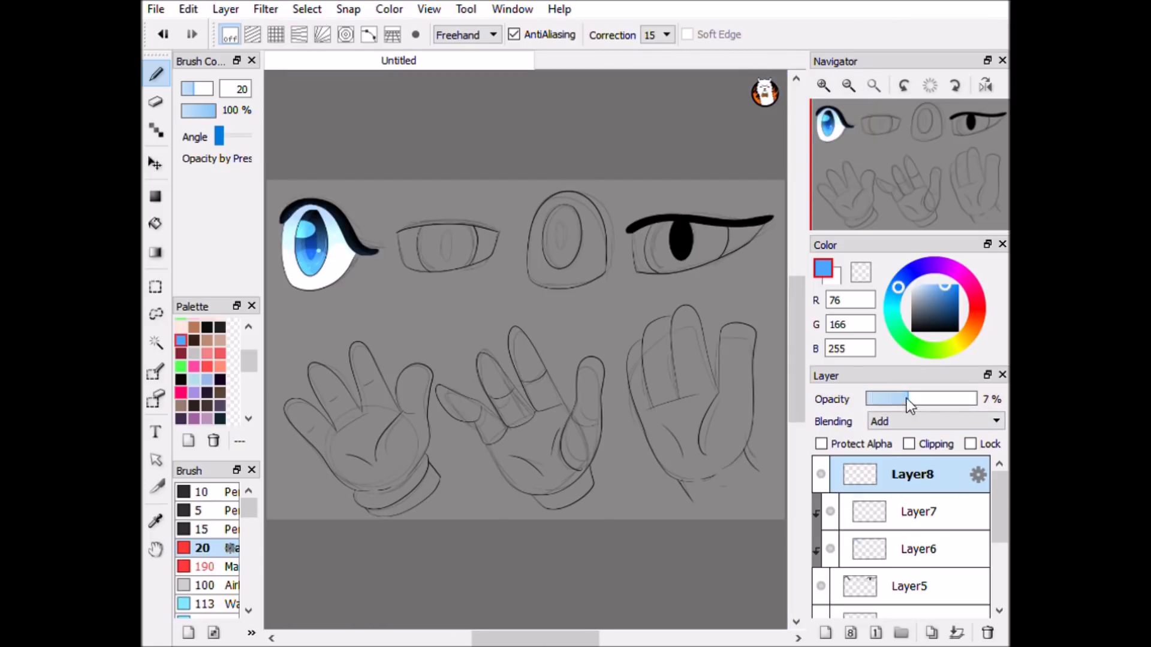
# Merge the three eyelid light layers down into Layer5.
pyautogui.click(926, 527)
pyautogui.hotkey('ctrl', 'e')
pyautogui.hotkey('ctrl', 'e')
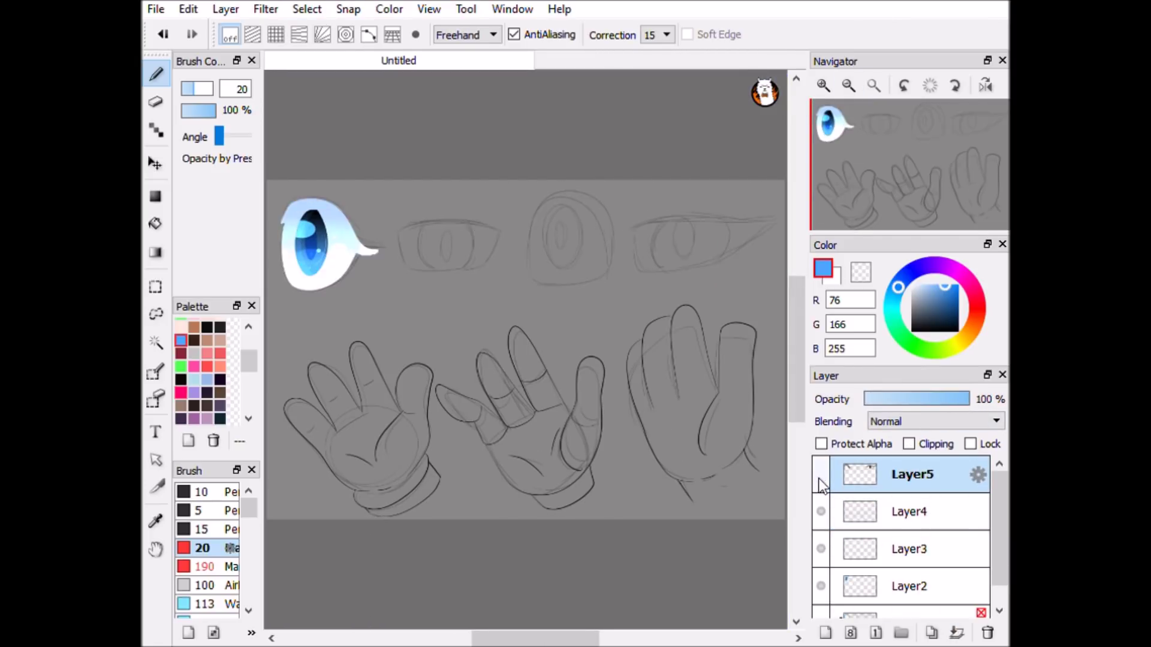
pyautogui.scroll(-1, 975, 507)
pyautogui.click(826, 564)
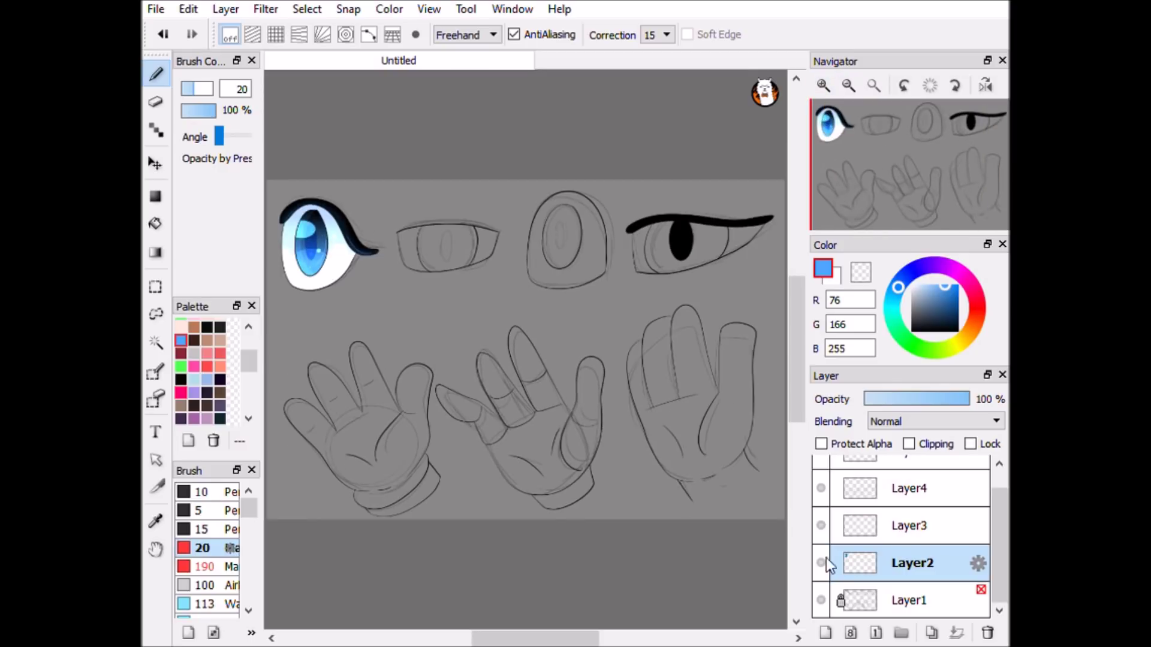
# Fill the second eye's outline with white on Layer3, using an ellipse and clearing everything outside the outline.
pyautogui.click(852, 526)
pyautogui.click(156, 196)
pyautogui.scroll(3, 188, 350)
pyautogui.click(193, 350)
pyautogui.scroll(3, 431, 231)
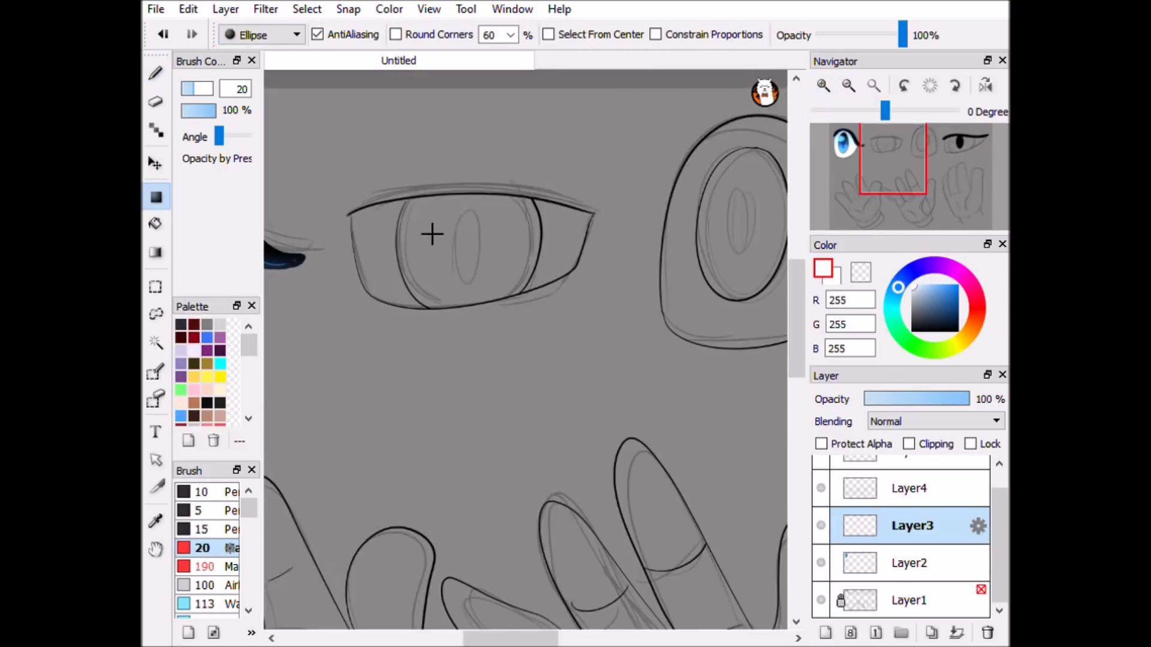
pyautogui.moveTo(400, 223); pyautogui.dragTo(677, 388)
pyautogui.press('g')
pyautogui.hotkey('ctrl', 'z')
# Fill the second eye's iris with light lavender (RGB 209, 203, 231) and select the iris area.
pyautogui.click(181, 350)
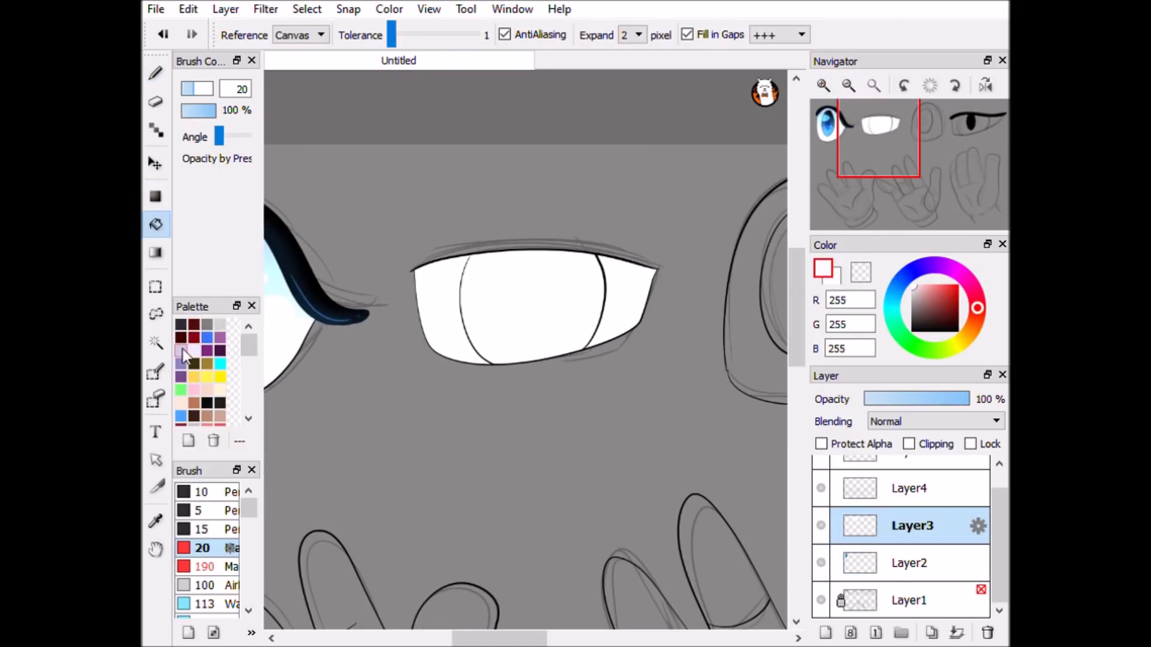
pyautogui.click(532, 307)
pyautogui.press('w')
pyautogui.click(529, 259)
# Overlay a purple gradient (RGB 141, 133, 192) on the selected iris on a new layer and lower its opacity.
pyautogui.click(180, 363)
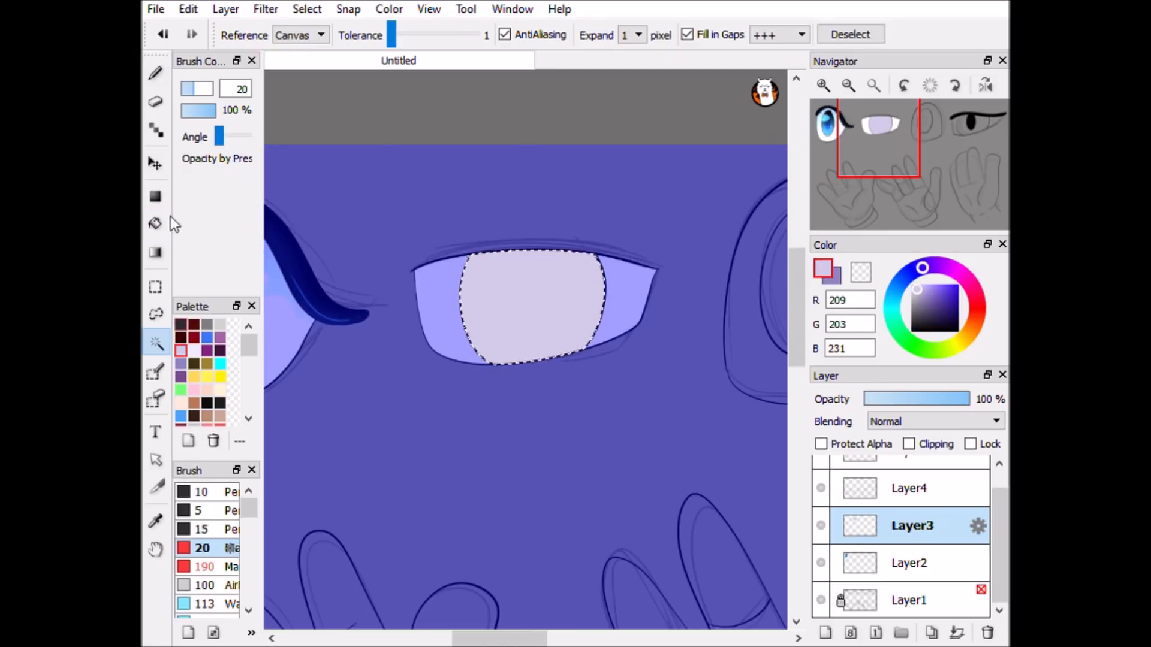
pyautogui.press('g')
pyautogui.click(825, 633)
pyautogui.moveTo(532, 334)
pyautogui.mouseDown()
pyautogui.moveTo(527, 258)
pyautogui.moveTo(535, 321)
pyautogui.mouseUp()
pyautogui.press('u')
pyautogui.scroll(-2, 932, 422)
pyautogui.moveTo(893, 399); pyautogui.dragTo(872, 400)
# Draw the second eye's pupil and a lower iris glow as ellipses on two new layers with reduced opacity.
pyautogui.click(825, 633)
pyautogui.moveTo(513, 261); pyautogui.dragTo(550, 358)
pyautogui.scroll(-1, 933, 421)
pyautogui.moveTo(959, 400); pyautogui.dragTo(873, 401)
pyautogui.click(825, 633)
pyautogui.moveTo(460, 300); pyautogui.dragTo(602, 367)
pyautogui.moveTo(887, 399); pyautogui.dragTo(871, 400)
pyautogui.scroll(-2, 932, 422)
# Draw a larger purple ellipse around the second eye's pupil on a new layer and lower its opacity.
pyautogui.click(826, 633)
pyautogui.moveTo(539, 257); pyautogui.dragTo(590, 365)
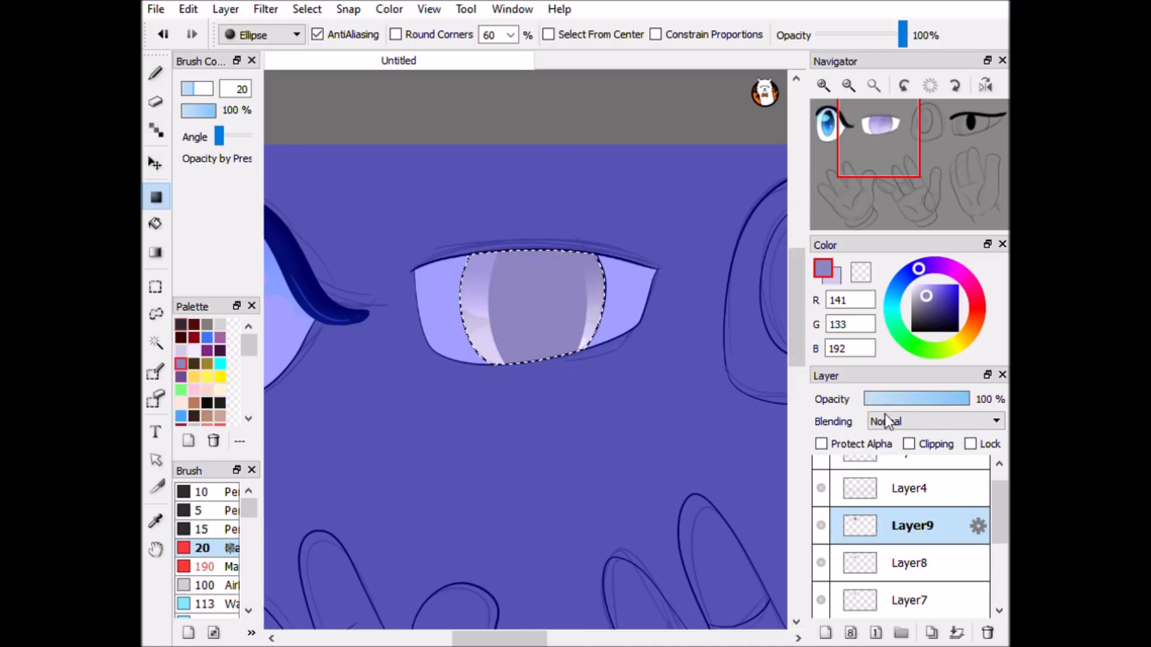
pyautogui.scroll(-1, 932, 421)
pyautogui.moveTo(965, 399); pyautogui.dragTo(886, 400)
# Apply a vertical gradient over the second eye's iris on a new layer and reduce the layer's opacity.
pyautogui.click(874, 84)
pyautogui.hotkey('ctrl', 'shift', 'n')
pyautogui.click(823, 85)
pyautogui.press('g')
pyautogui.moveTo(480, 393); pyautogui.dragTo(480, 240)
pyautogui.scroll(-2, 932, 421)
pyautogui.moveTo(965, 399); pyautogui.dragTo(917, 399)
# Scatter light specks over the second eye's iris with the size 350 particle brush on a new Add layer at low opacity.
pyautogui.click(826, 633)
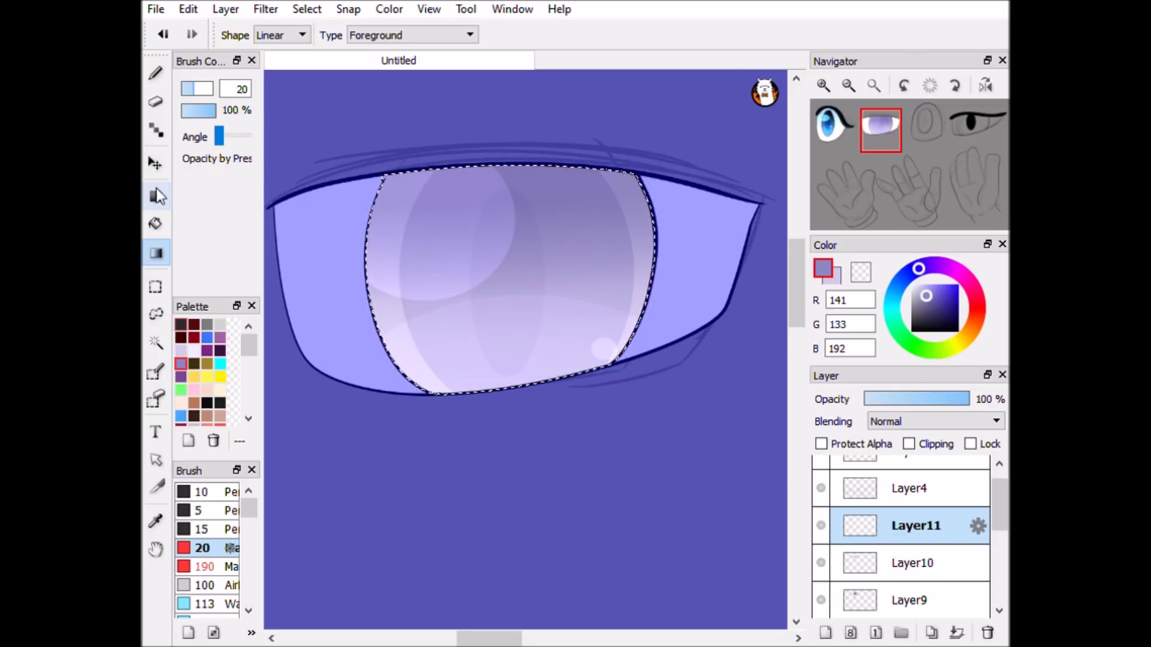
pyautogui.press('u')
pyautogui.click(874, 85)
pyautogui.scroll(3, 527, 282)
pyautogui.scroll(-2, 527, 282)
pyautogui.scroll(-5, 210, 540)
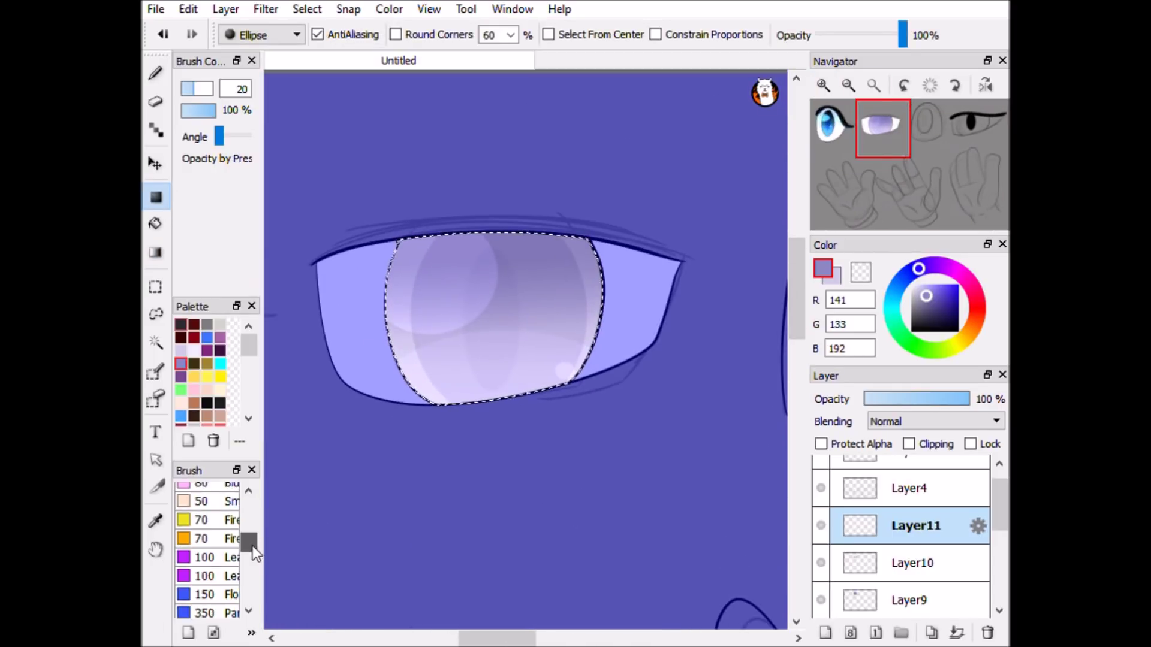
pyautogui.click(204, 569)
pyautogui.click(156, 73)
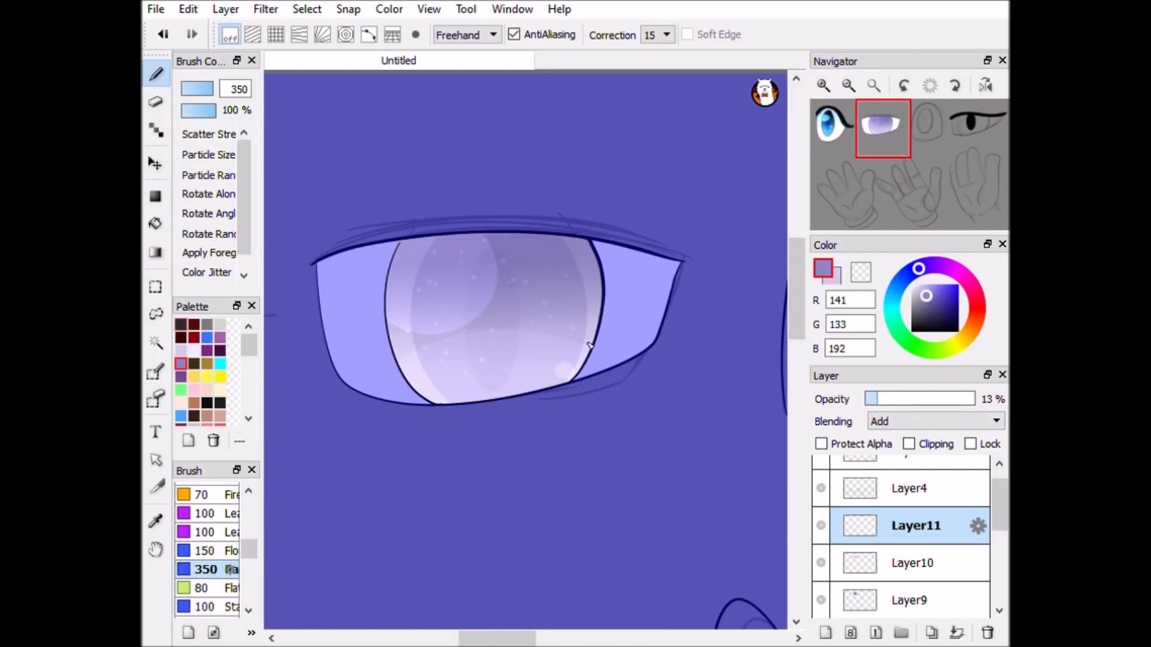
pyautogui.click(874, 85)
pyautogui.moveTo(893, 400)
pyautogui.mouseDown()
pyautogui.moveTo(914, 399)
pyautogui.moveTo(898, 402)
pyautogui.mouseUp()
# Merge the second eye's iris layers down into Layer3 and lock Layer2.
pyautogui.scroll(-3, 905, 540)
pyautogui.click(918, 497)
pyautogui.click(923, 563)
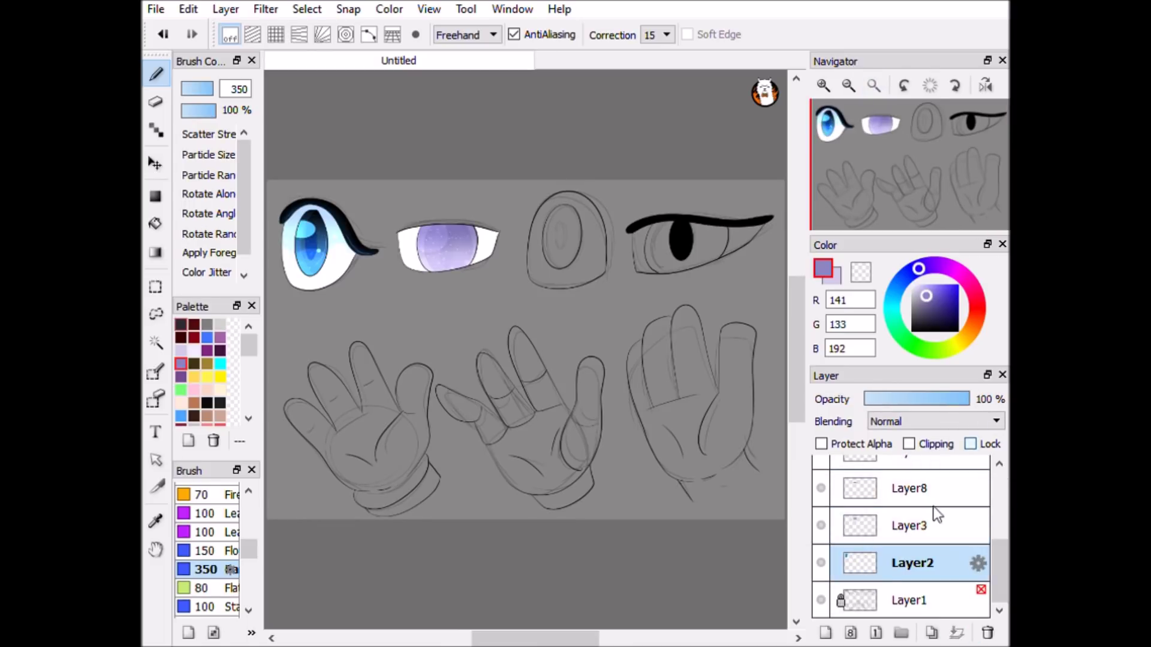
pyautogui.click(905, 526)
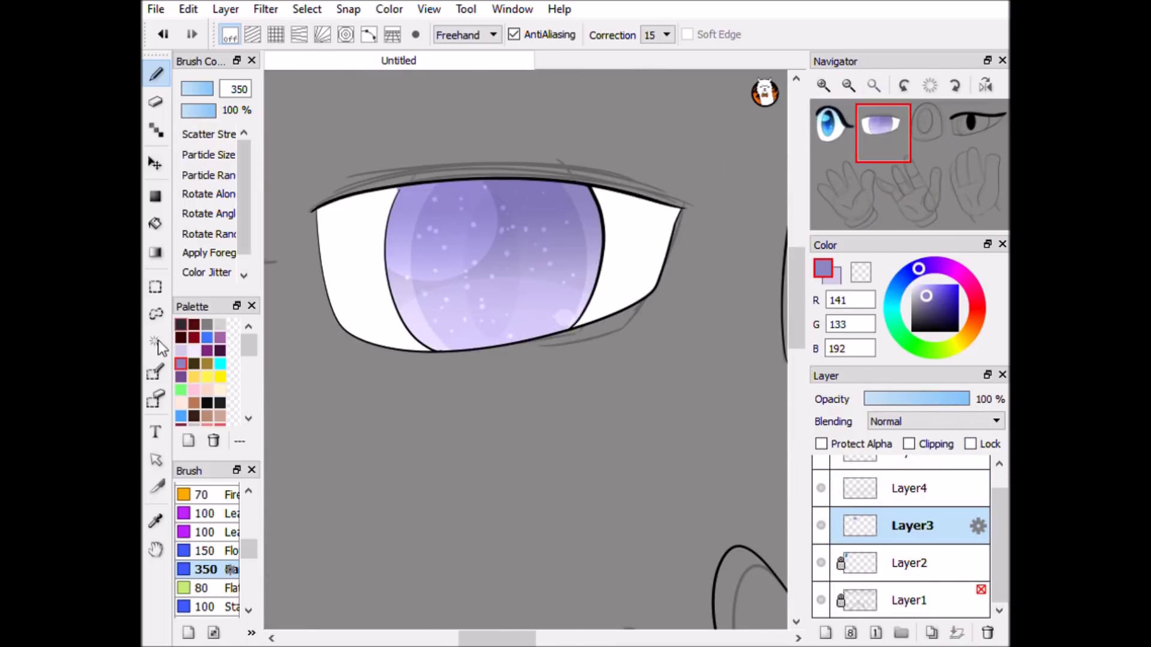
# Select the whites on both sides of the second eye's iris and shade them with a purple gradient and ellipses on a new layer.
pyautogui.click(156, 343)
pyautogui.click(155, 253)
pyautogui.click(825, 633)
pyautogui.click(347, 270)
pyautogui.keyDown('shift'); pyautogui.click(635, 251); pyautogui.keyUp('shift')
pyautogui.click(155, 196)
pyautogui.click(339, 269)
pyautogui.moveTo(894, 401); pyautogui.dragTo(881, 402)
# Merge the second eye's shading down into Layer3, lock Layer3 and add a new layer above it.
pyautogui.hotkey('ctrl', 'd')
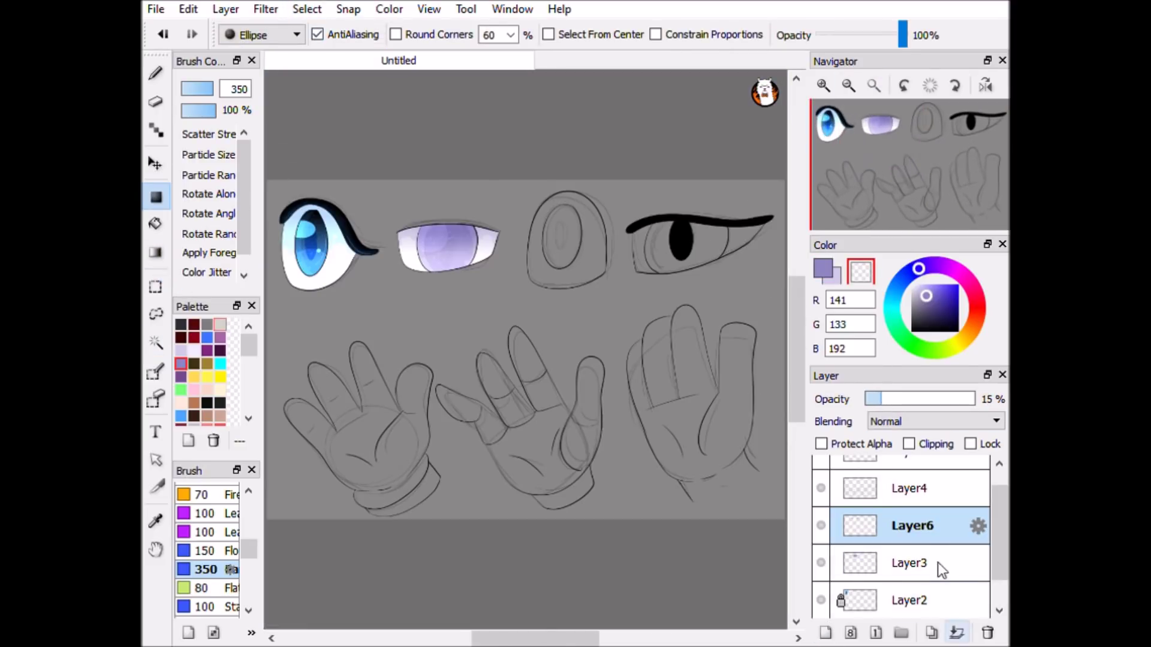
pyautogui.press('Delete')
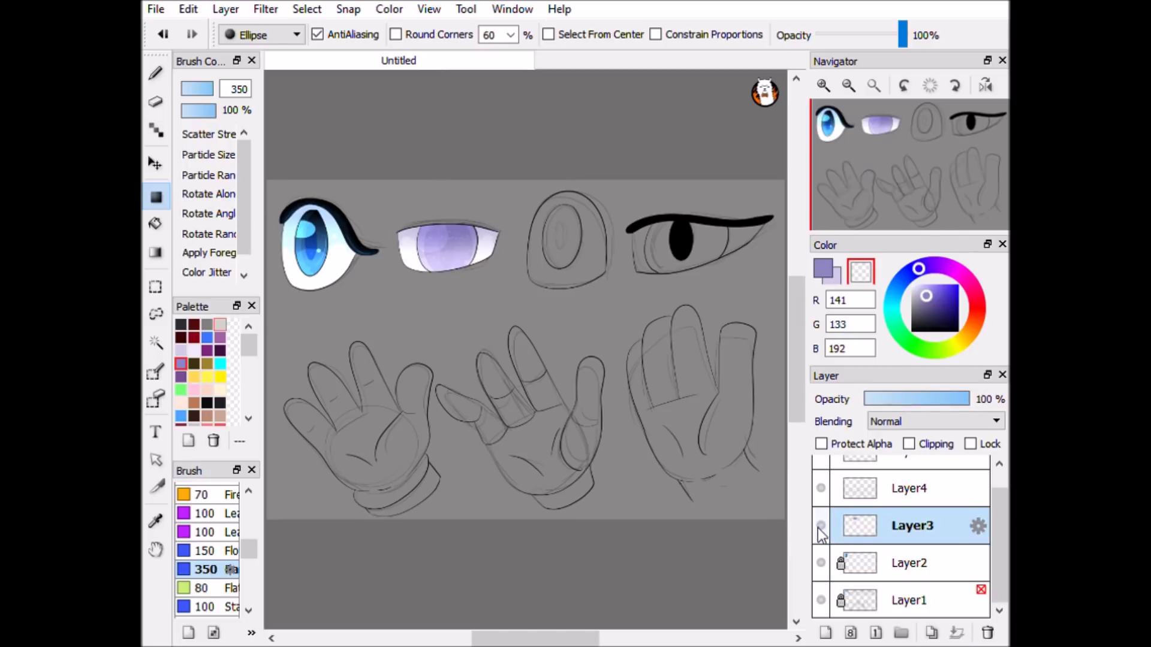
pyautogui.hotkey('ctrl', 'z')
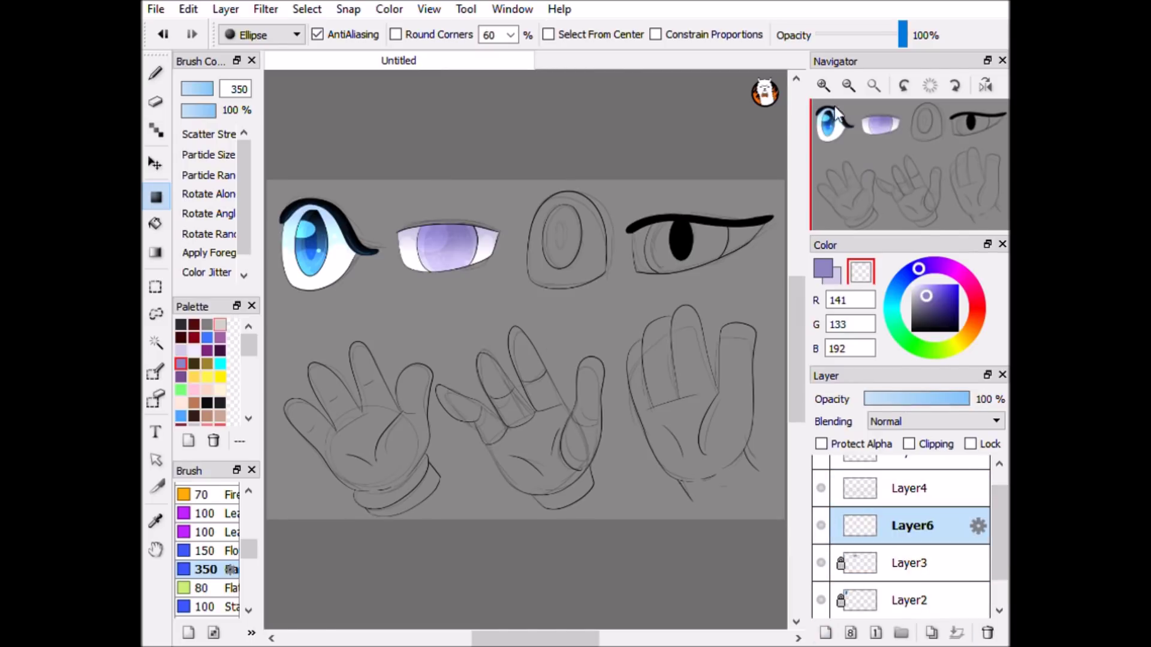
# Draw a white ellipse over the third eye on Layer6 and clear the part outside the eye outline.
pyautogui.scroll(3, 926, 129)
pyautogui.click(831, 276)
pyautogui.moveTo(334, 180); pyautogui.dragTo(604, 493)
pyautogui.click(156, 224)
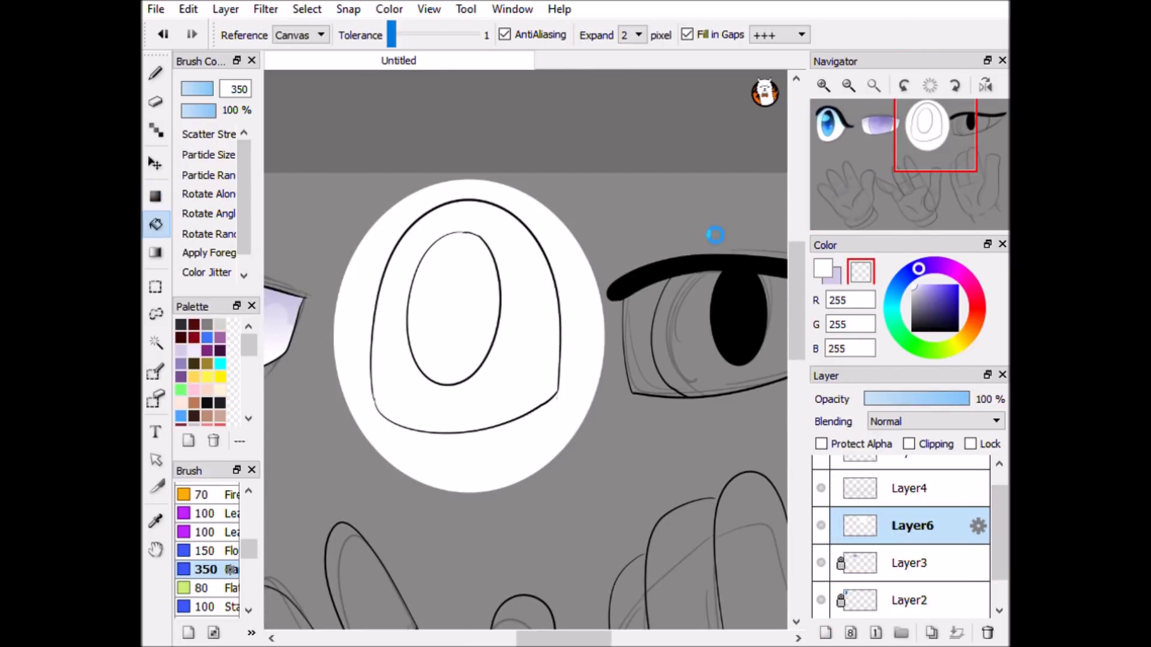
# Select the third eye's iris and fill it with a vertical gradient from black to cyan.
pyautogui.click(457, 277)
pyautogui.moveTo(453, 234); pyautogui.dragTo(457, 359)
pyautogui.click(408, 35)
# Draw a translucent cyan ellipse over the third eye's lower iris and a black elliptical pupil on separate new layers.
pyautogui.hotkey('ctrl', 'shift', 'n')
pyautogui.click(155, 196)
pyautogui.scroll(2, 926, 129)
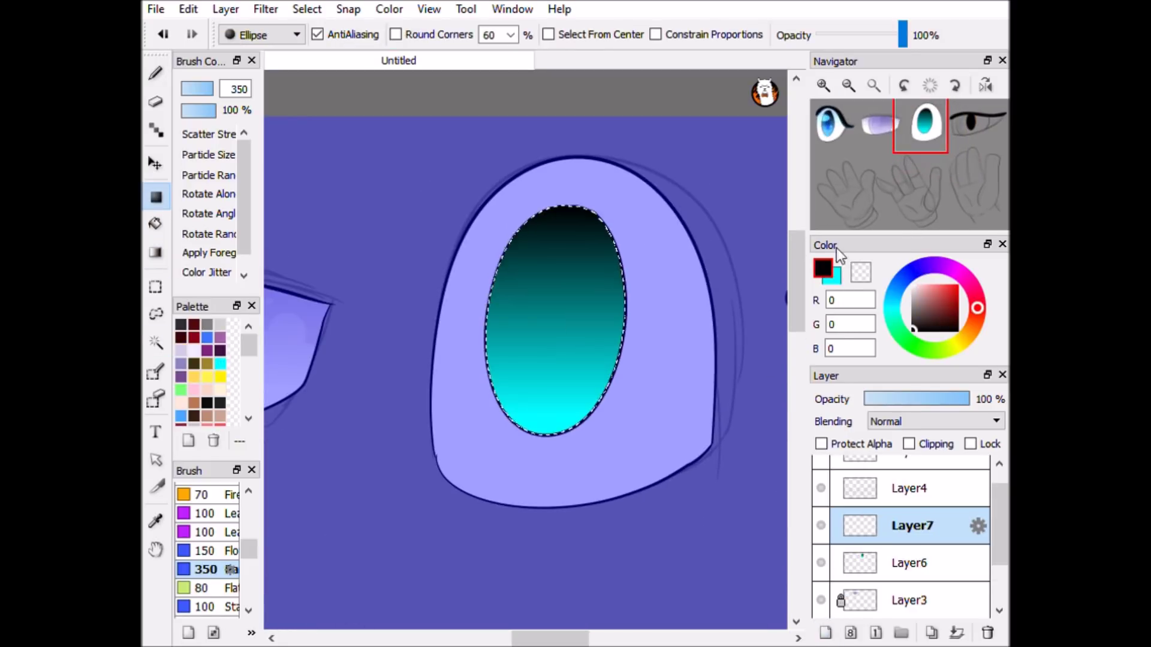
pyautogui.press('x')
pyautogui.moveTo(516, 249); pyautogui.dragTo(592, 383)
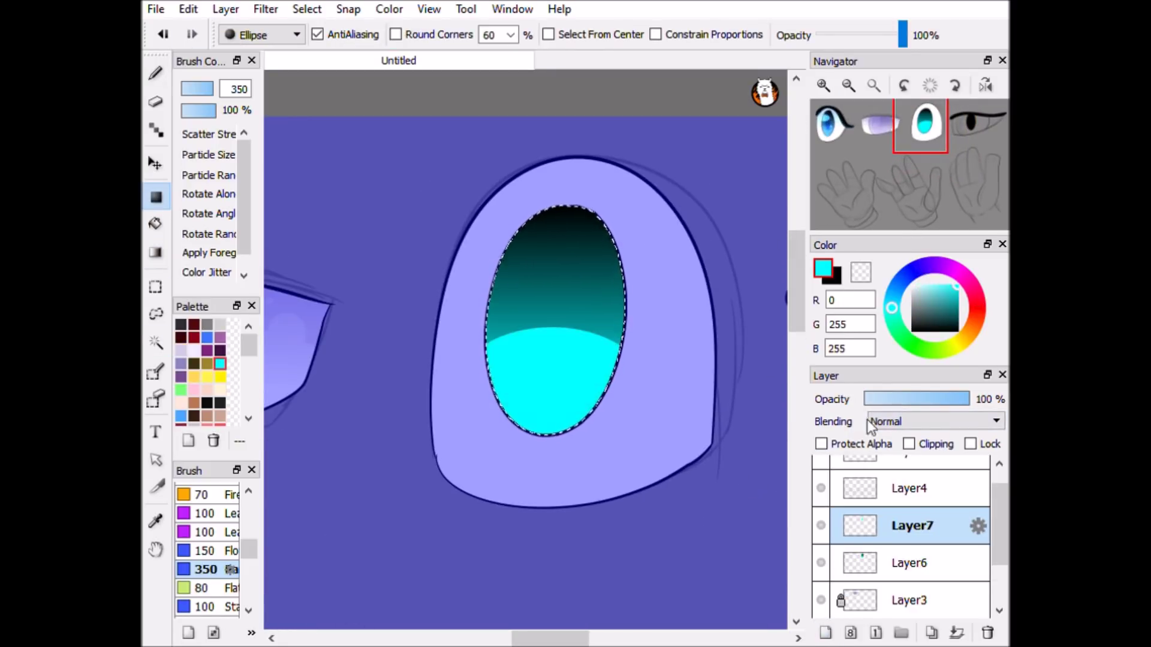
pyautogui.press('x')
pyautogui.hotkey('ctrl', 'shift', 'n')
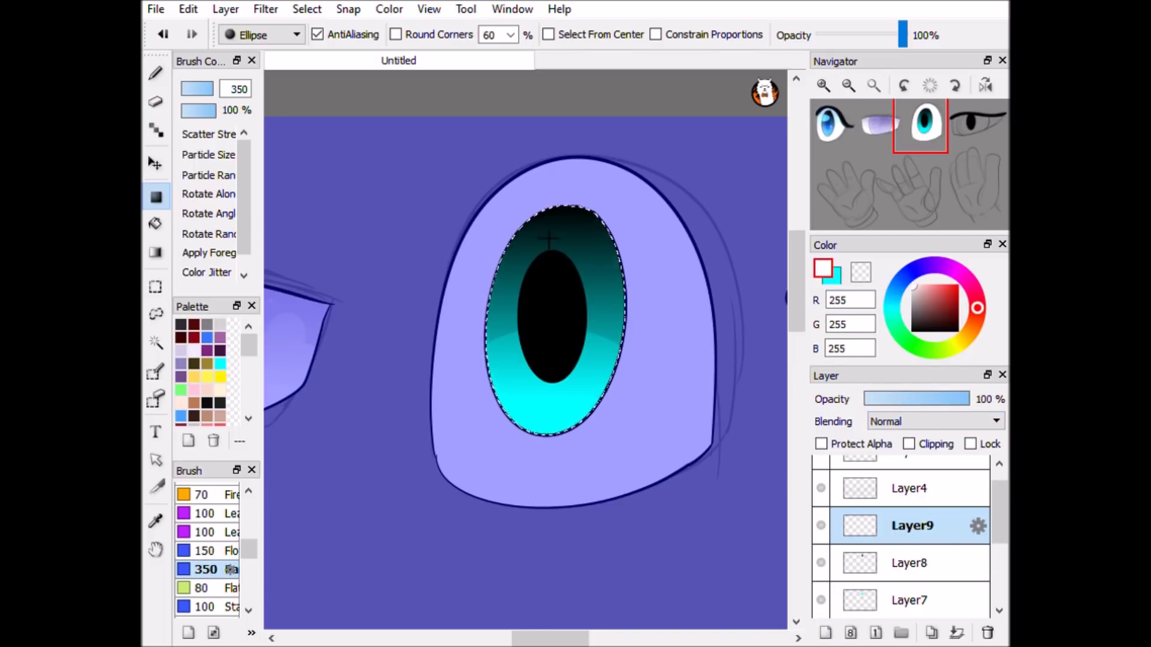
# Draw two white highlights on the third eye's iris and overlay a foreground gradient on a new Add layer at 25% opacity.
pyautogui.click(155, 253)
pyautogui.click(470, 35)
pyautogui.click(383, 48)
pyautogui.moveTo(555, 335); pyautogui.dragTo(545, 211)
pyautogui.scroll(-1, 826, 553)
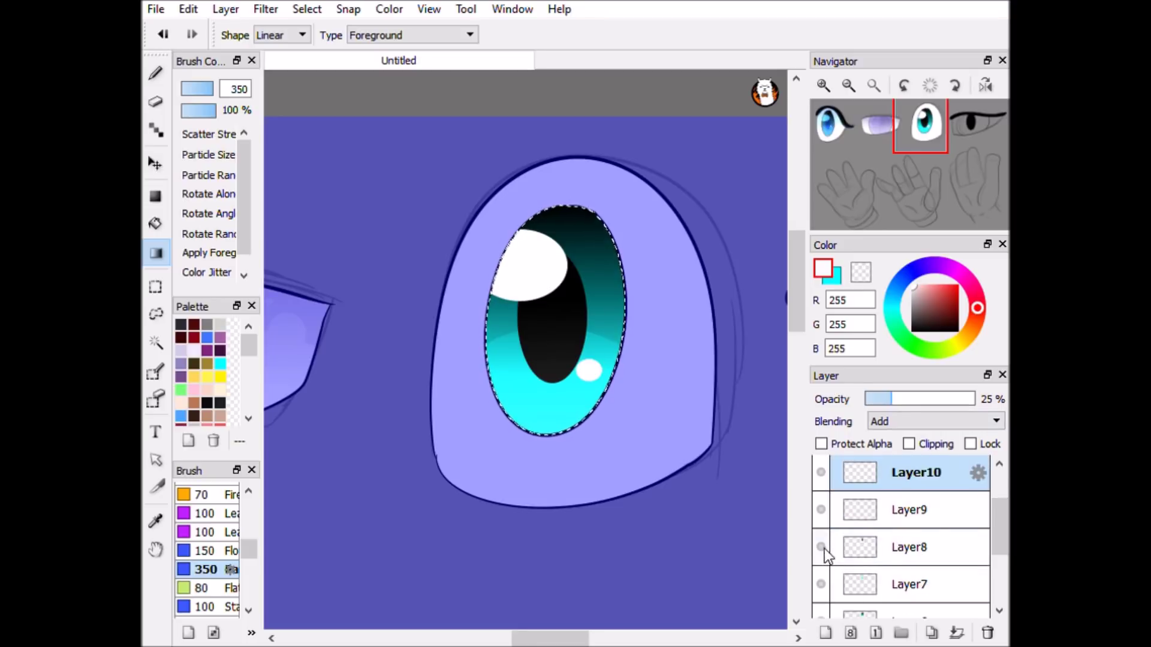
# Draw a cyan ellipse over the pupil's lower part on a new Add layer clipped to Layer8, at 21% opacity.
pyautogui.click(826, 552)
pyautogui.moveTo(560, 545); pyautogui.dragTo(560, 545)
pyautogui.click(825, 633)
pyautogui.press('u')
pyautogui.click(908, 443)
pyautogui.click(935, 421)
pyautogui.click(886, 470)
pyautogui.press('x')
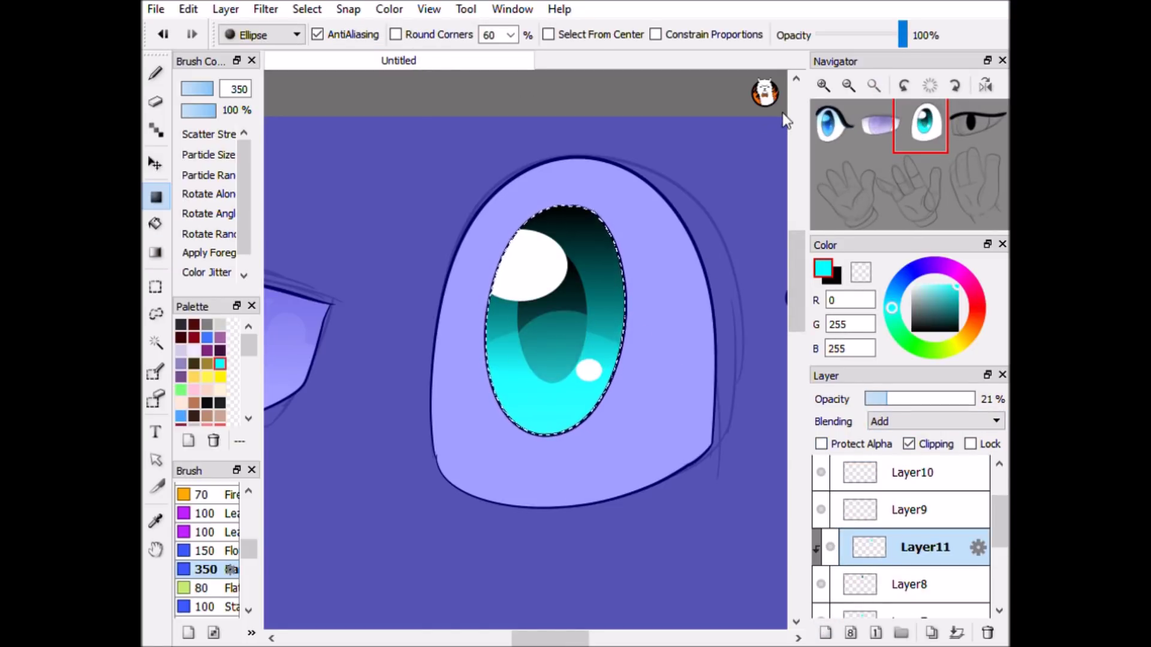
# Dot small round light spots over the third eye's iris on a new layer, lower its opacity and deselect.
pyautogui.hotkey('ctrl', 'shift', 'n')
pyautogui.moveTo(595, 295); pyautogui.dragTo(605, 304)
pyautogui.scroll(2, 892, 427)
pyautogui.moveTo(959, 399); pyautogui.dragTo(911, 404)
pyautogui.click(821, 443)
pyautogui.hotkey('ctrl', 'd')
# Merge the third eye's iris detail layers down into Layer6.
pyautogui.click(873, 85)
pyautogui.click(938, 540)
pyautogui.click(987, 633)
pyautogui.click(987, 633)
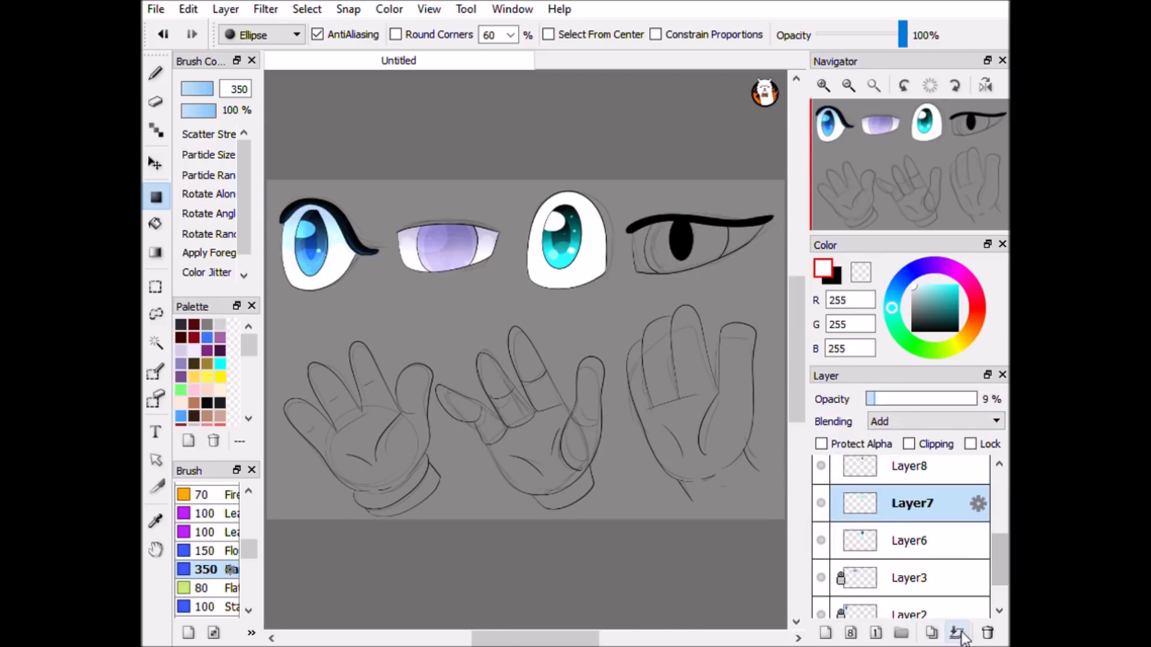
pyautogui.click(987, 633)
pyautogui.scroll(-1, 868, 491)
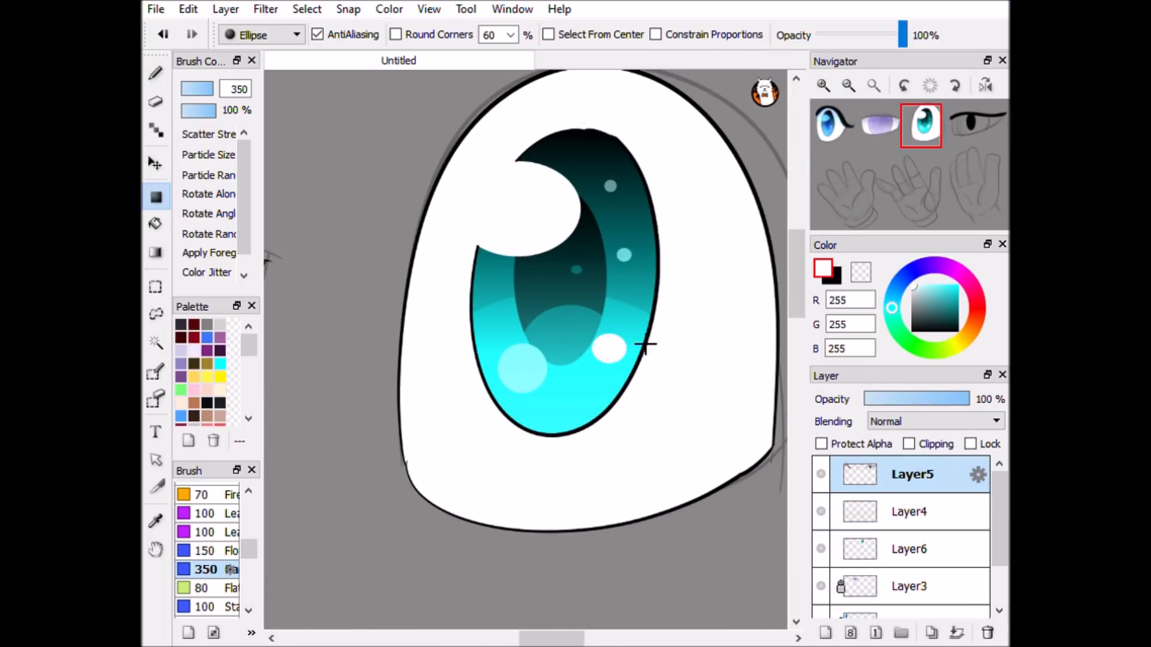
# Select the third eye's white and apply a cyan gradient from its upper edge on a new Multiply layer with reduced opacity.
pyautogui.hotkey('ctrl', '0')
pyautogui.press('w')
pyautogui.click(558, 258)
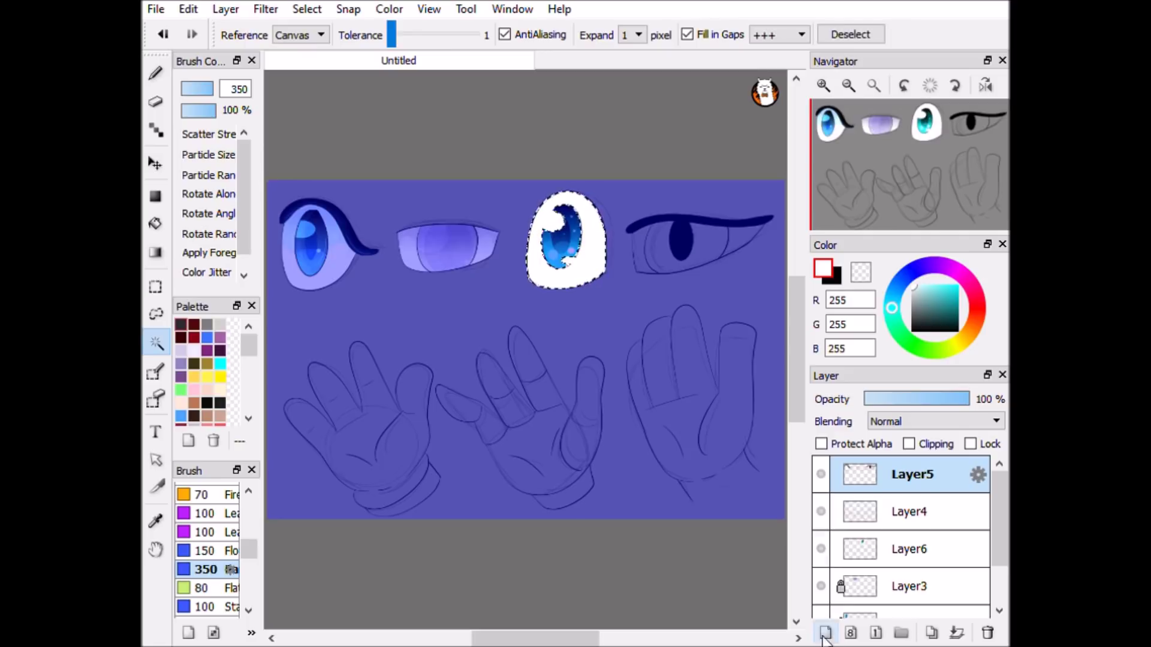
pyautogui.click(825, 633)
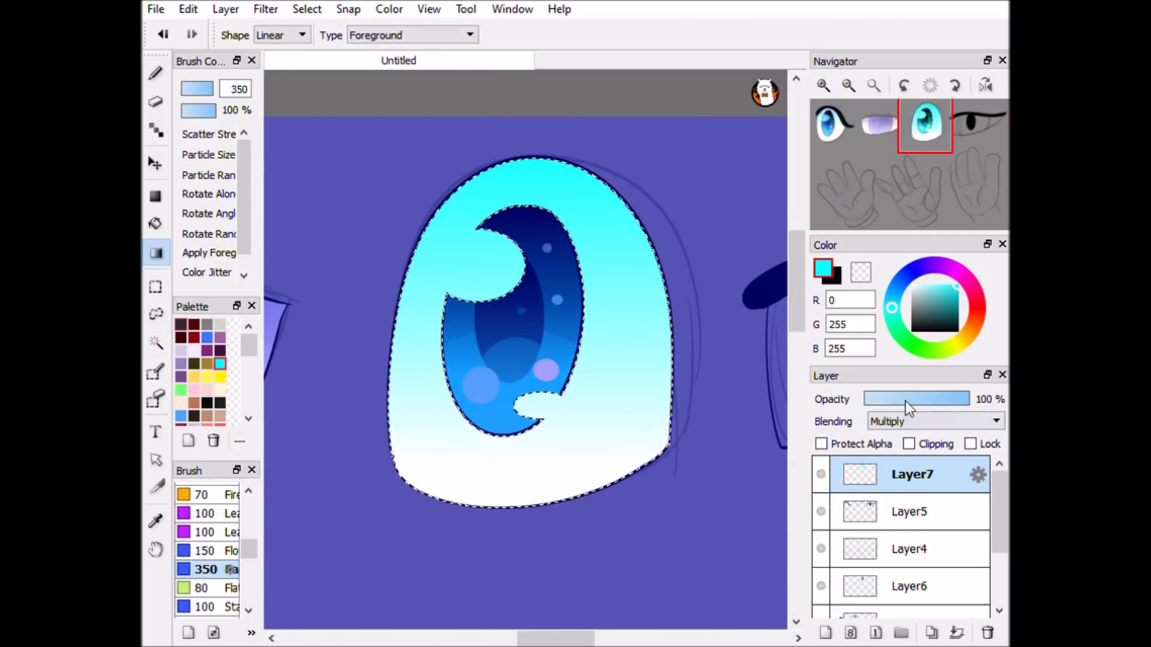
pyautogui.moveTo(905, 401); pyautogui.dragTo(887, 404)
# Add a second Multiply layer with faint cyan elliptical shading over the third eye's white and set its opacity to 9%.
pyautogui.hotkey('ctrl', 'shift', 'n')
pyautogui.click(935, 422)
pyautogui.moveTo(916, 400); pyautogui.dragTo(870, 400)
pyautogui.click(509, 278)
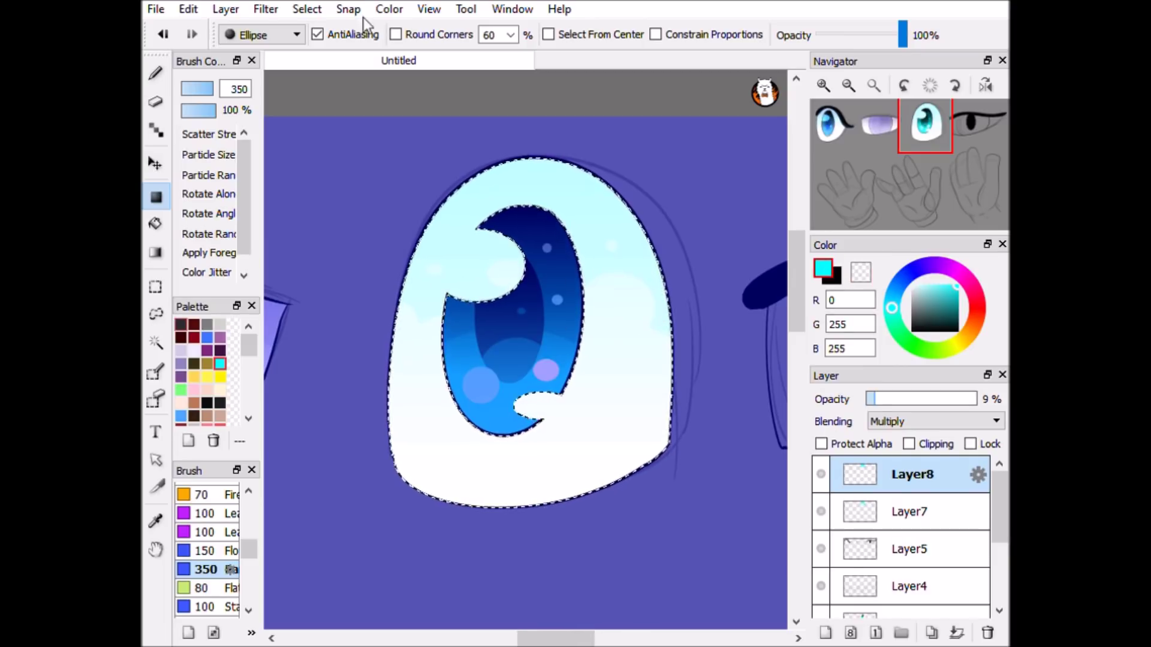
# Deselect the third eye's white and readjust the opacity of the gradient layer, Layer7.
pyautogui.hotkey('ctrl', '0')
pyautogui.click(908, 511)
pyautogui.moveTo(876, 403); pyautogui.dragTo(879, 407)
# Add a layer above Layer6 and a topmost Add layer for white highlights on the third eye with the size 20 brush.
pyautogui.scroll(-2, 899, 540)
pyautogui.click(832, 494)
pyautogui.click(825, 633)
pyautogui.click(921, 151)
pyautogui.click(920, 147)
pyautogui.click(204, 548)
pyautogui.scroll(-2, 919, 421)
pyautogui.moveTo(923, 488); pyautogui.dragTo(919, 423)
pyautogui.press('b')
pyautogui.click(917, 445)
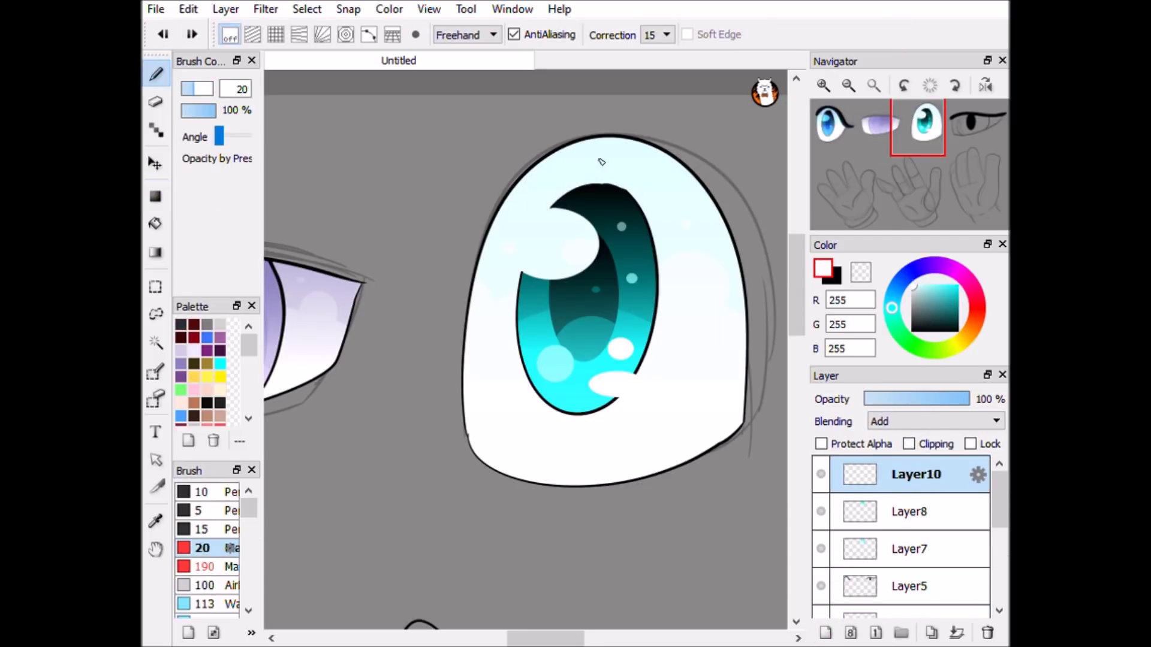
# Merge all the eye colour, shading and line layers down into Layer2.
pyautogui.click(874, 86)
pyautogui.scroll(-3, 899, 540)
pyautogui.click(911, 522)
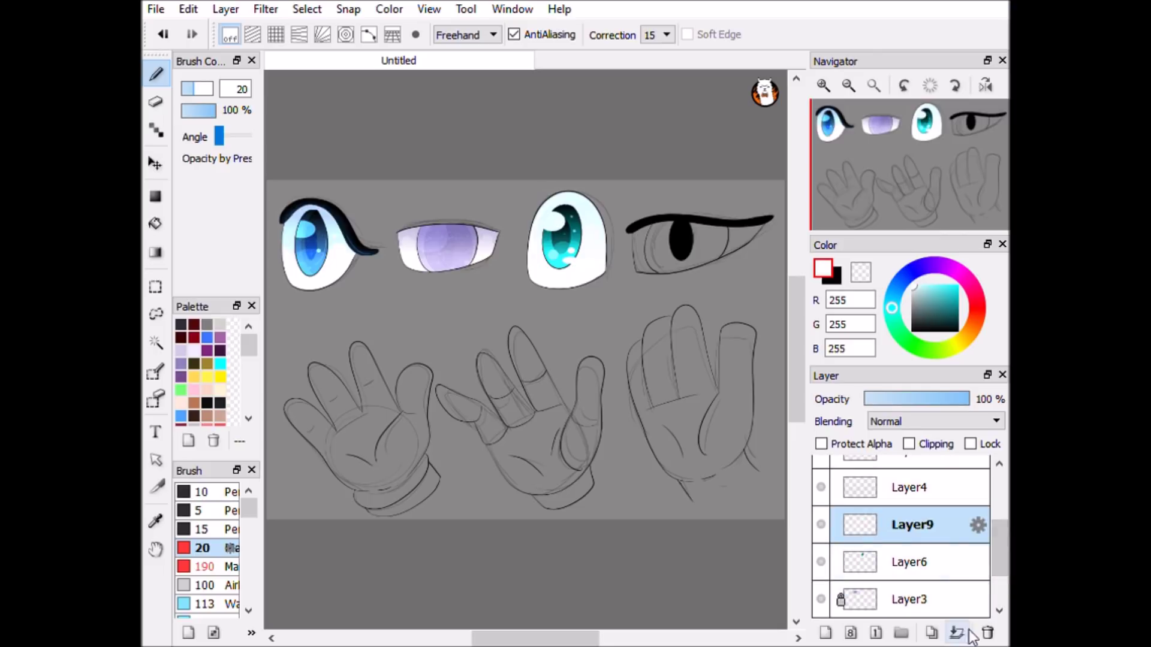
pyautogui.click(943, 588)
pyautogui.scroll(3, 935, 539)
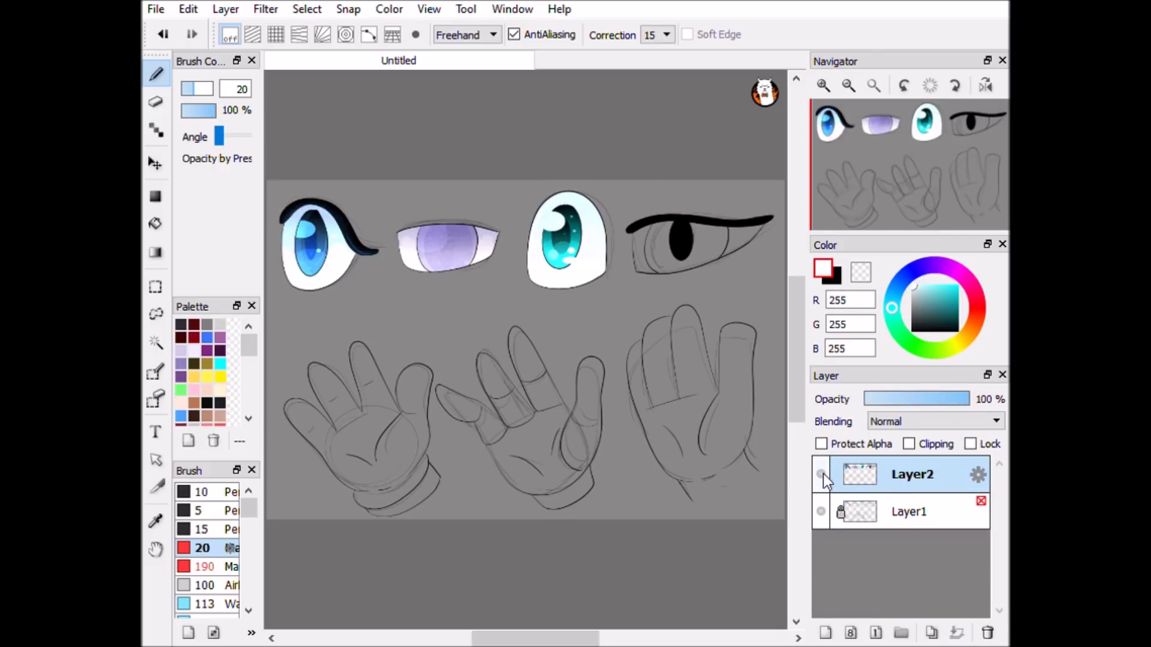
# Unlock Layer1, clear its rough sketch, and add a new layer between it and Layer2.
pyautogui.click(887, 511)
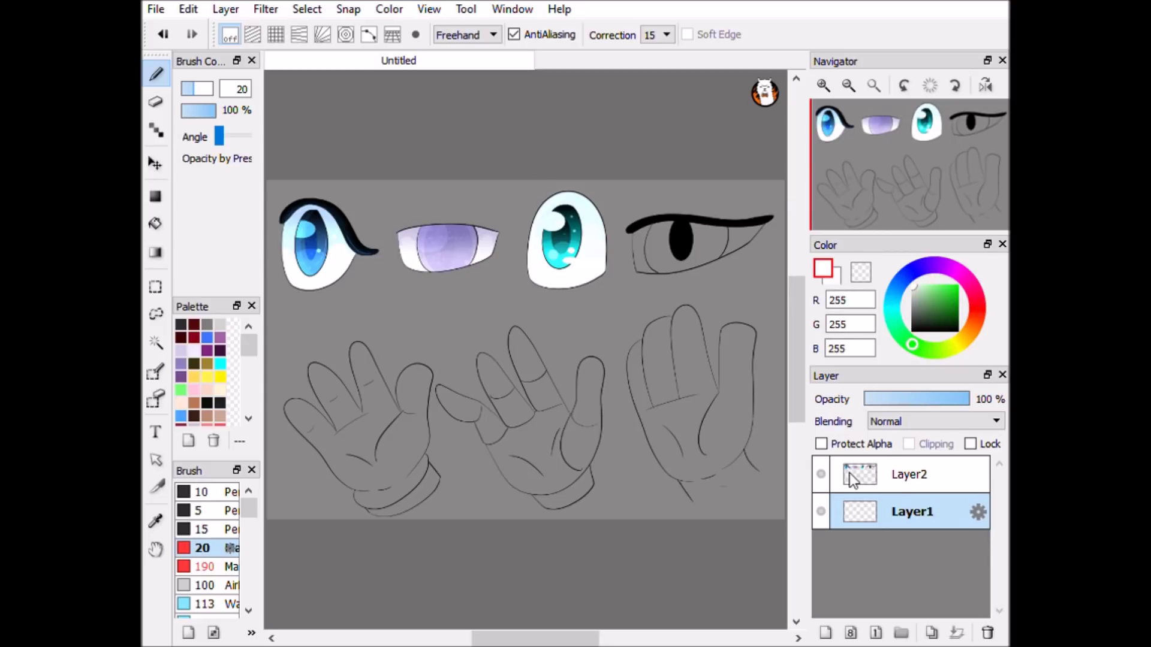
pyautogui.click(155, 196)
pyautogui.click(825, 632)
pyautogui.click(911, 549)
# Draw a white ellipse over the rightmost eye on Layer1 and clear the excess outside the eye outline.
pyautogui.press('x')
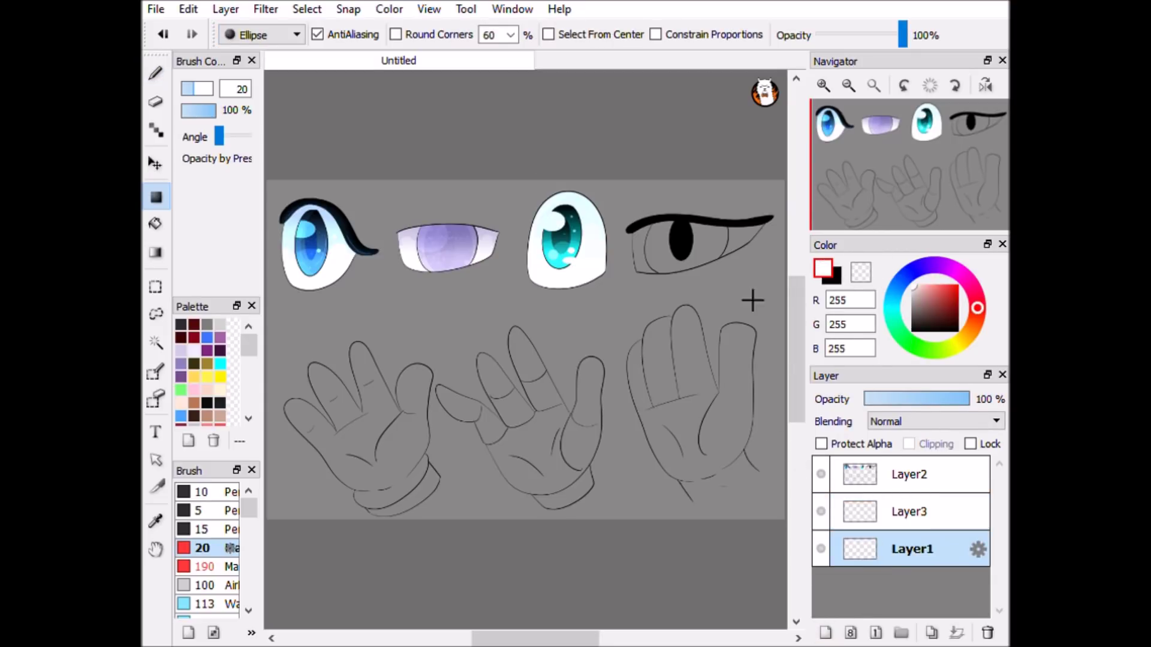
pyautogui.moveTo(768, 296); pyautogui.dragTo(618, 186)
pyautogui.press('g')
pyautogui.hotkey('ctrl', 'z')
pyautogui.press('u')
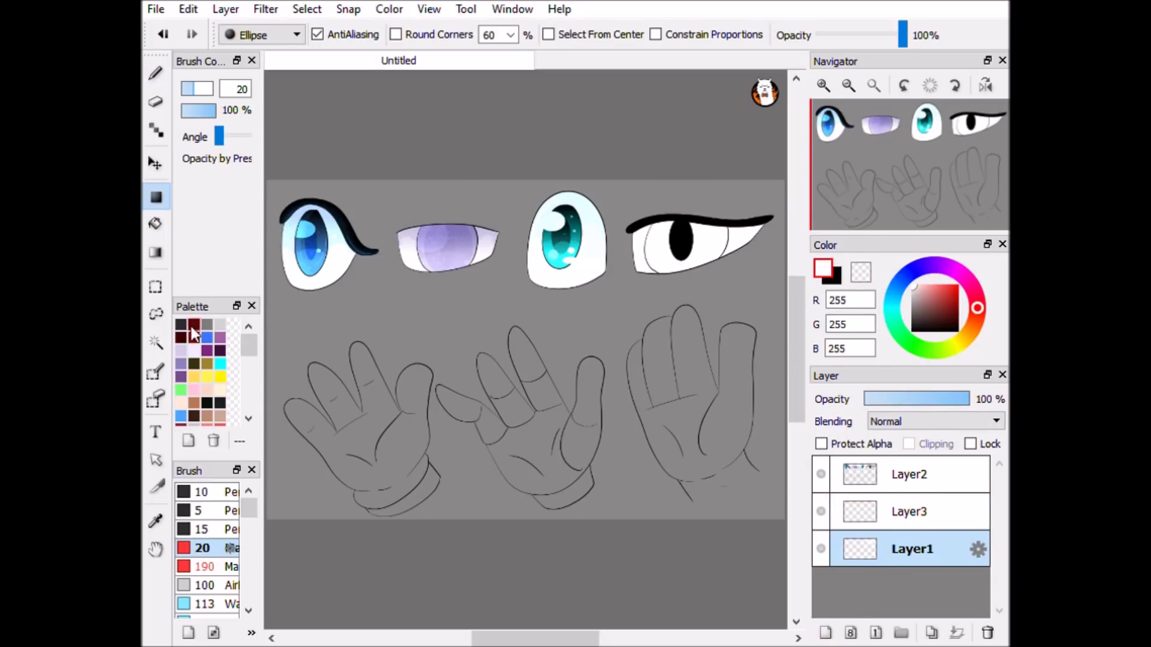
# Draw overlapping dark grey (45, 43, 51) ellipses on Layer1 that cover all three hands.
pyautogui.moveTo(427, 375); pyautogui.dragTo(428, 376)
pyautogui.moveTo(414, 324); pyautogui.dragTo(606, 521)
pyautogui.moveTo(600, 318); pyautogui.dragTo(779, 527)
pyautogui.hscroll(2, 528, 360)
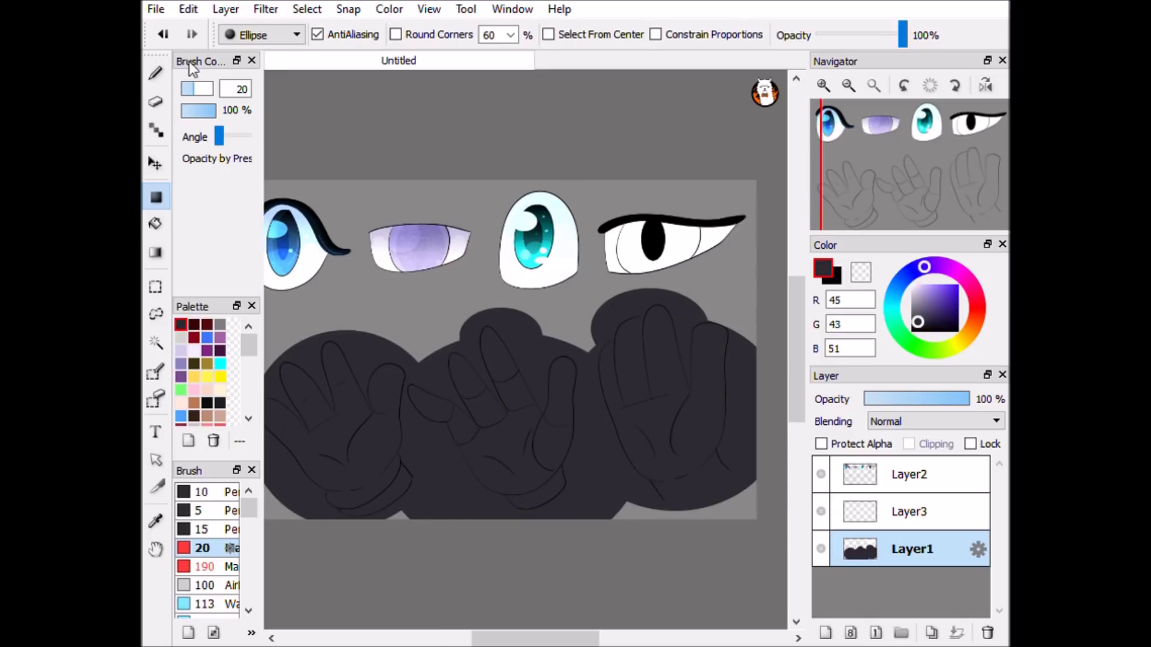
# Close the third hand's open wrist edge with a transparent stroke and clear the dark colour outside the hand outlines.
pyautogui.press('b')
pyautogui.scroll(5, 720, 360)
pyautogui.moveTo(480, 467); pyautogui.dragTo(725, 356)
pyautogui.press('g')
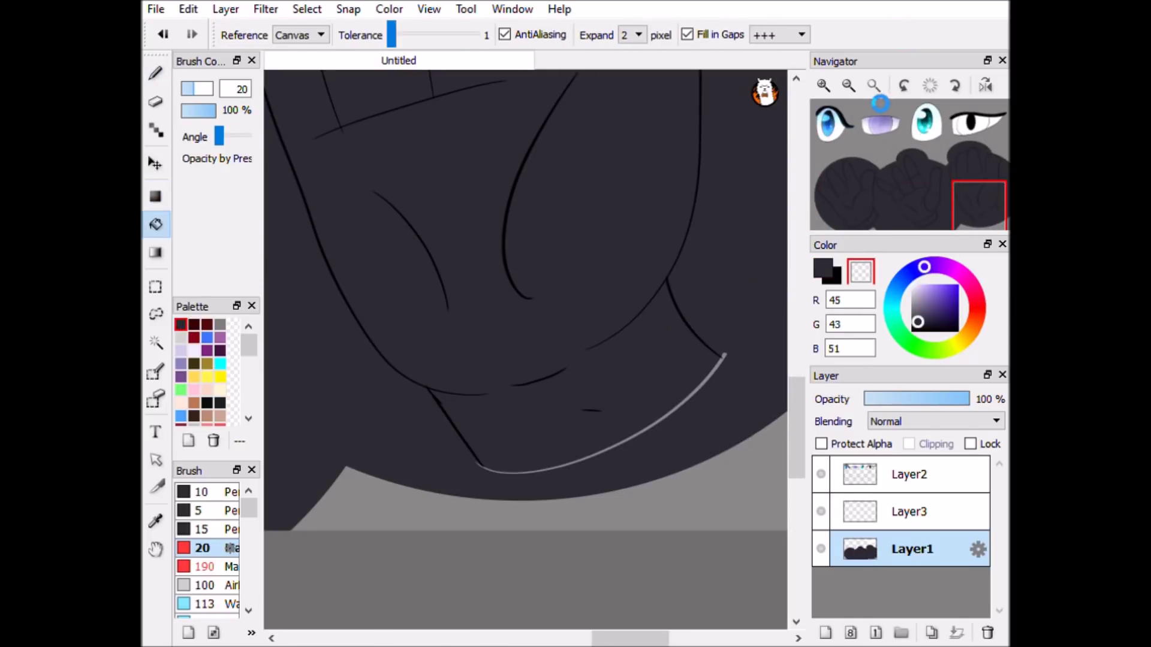
pyautogui.click(874, 90)
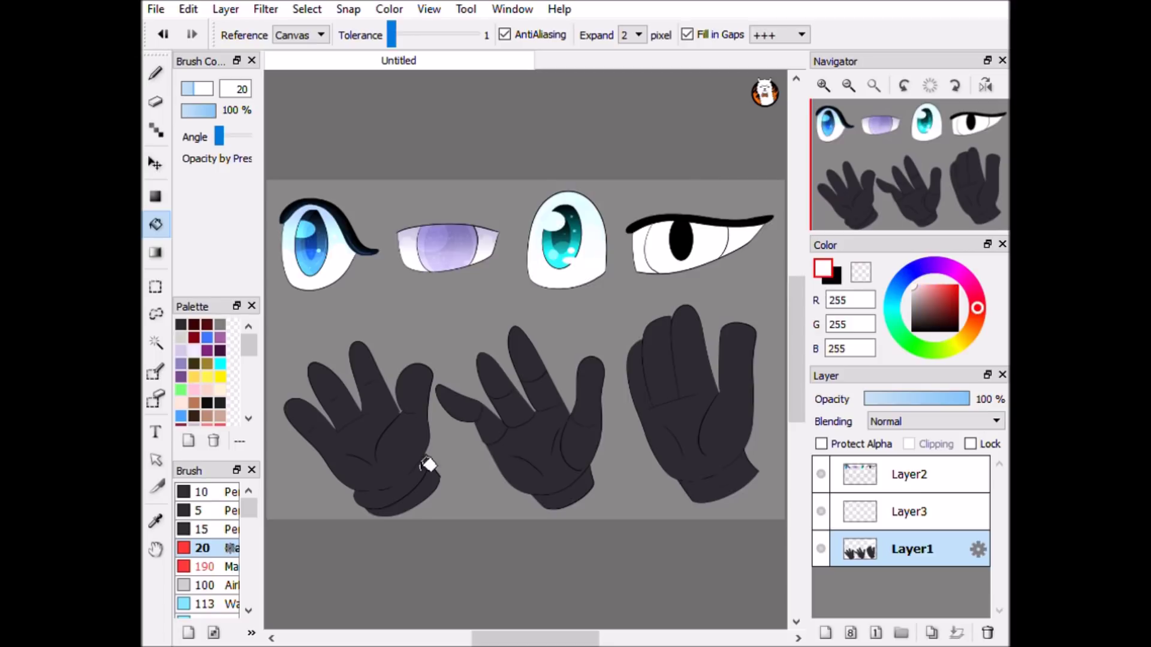
# Fill the first hand's glove white, protect the alpha of Layer1, and hide Layer2 and Layer3.
pyautogui.click(427, 473)
pyautogui.click(193, 363)
pyautogui.click(821, 444)
pyautogui.click(821, 511)
pyautogui.click(821, 475)
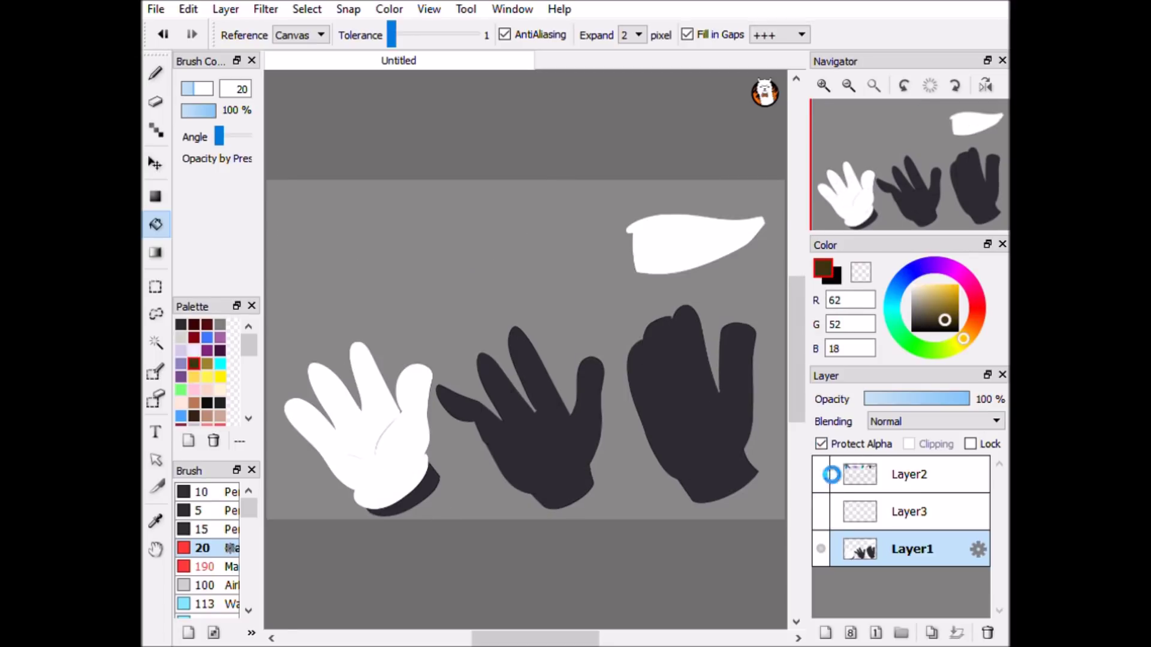
# Fill the middle hand with brown (185, 122, 87) and show Layer2 and Layer3 again.
pyautogui.click(590, 445)
pyautogui.click(199, 354)
pyautogui.moveTo(251, 347)
pyautogui.mouseDown()
pyautogui.moveTo(251, 358)
pyautogui.moveTo(255, 345)
pyautogui.mouseUp()
pyautogui.click(563, 431)
pyautogui.click(820, 474)
pyautogui.click(821, 512)
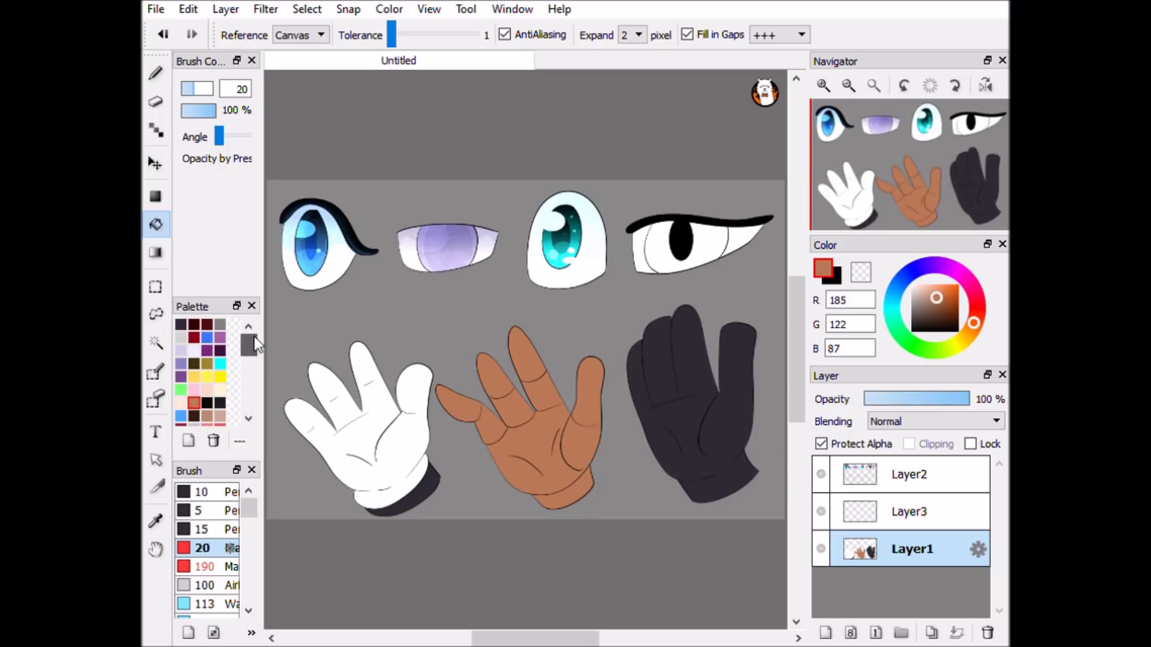
# Fill the third hand with cream (255, 245, 213), keeping the line layers visible.
pyautogui.click(218, 391)
pyautogui.click(821, 474)
pyautogui.click(821, 511)
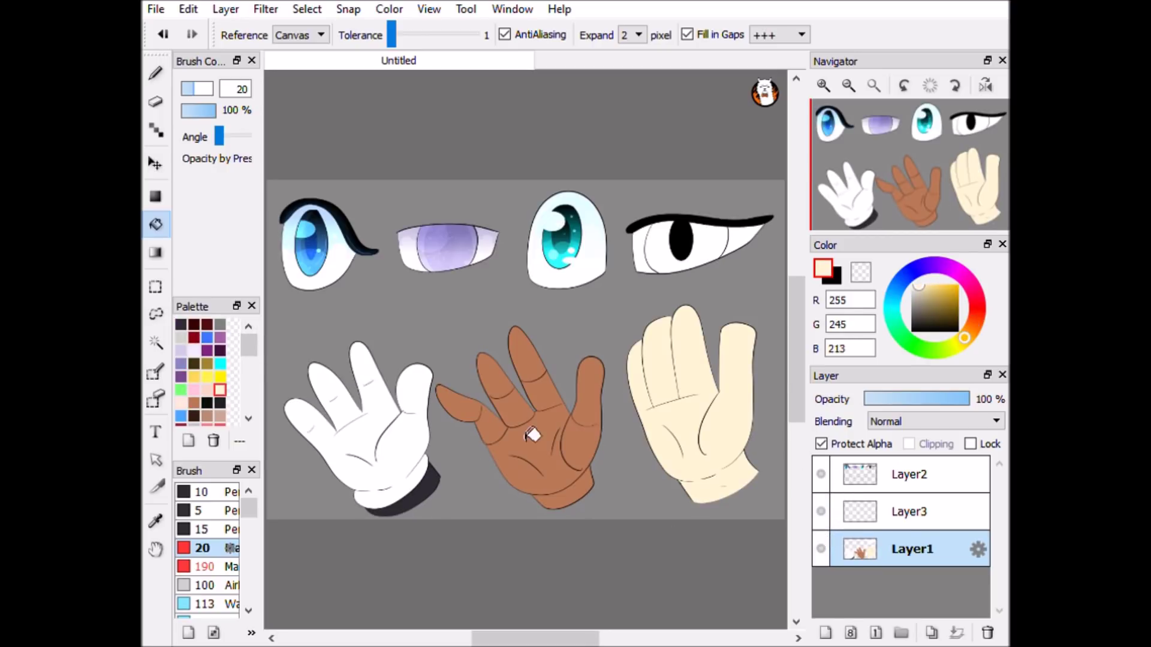
# Fill the rightmost eye's iris with light green (117, 255, 116) on Layer3.
pyautogui.scroll(5, 479, 447)
pyautogui.click(846, 509)
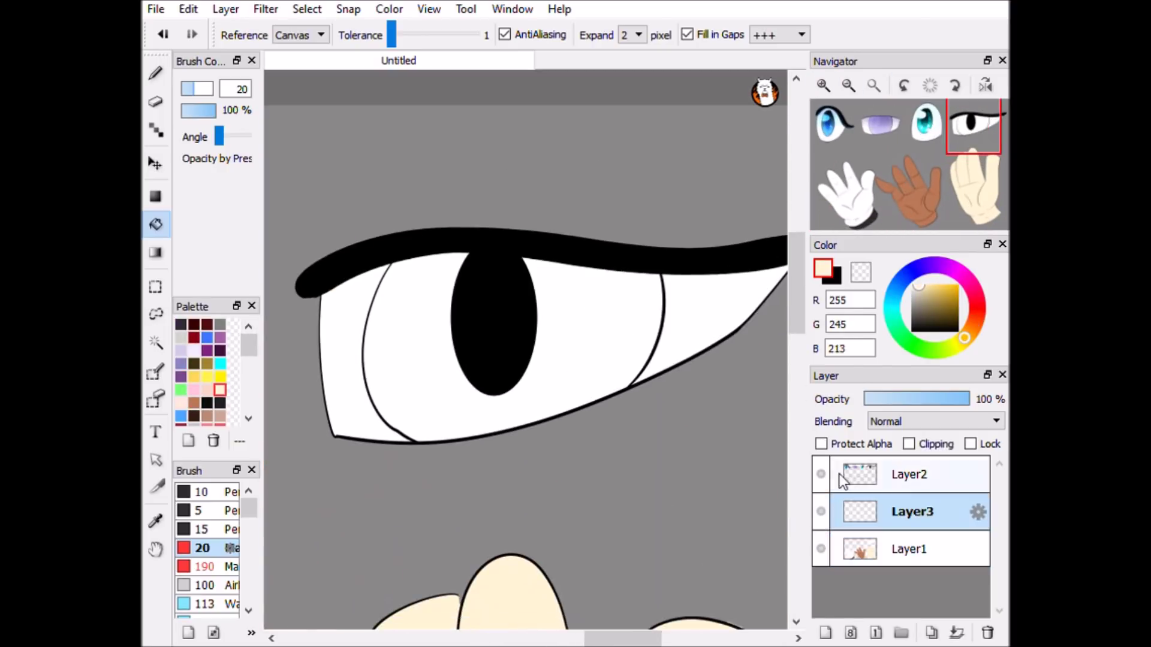
pyautogui.click(220, 337)
pyautogui.hotkey('ctrl', '-')
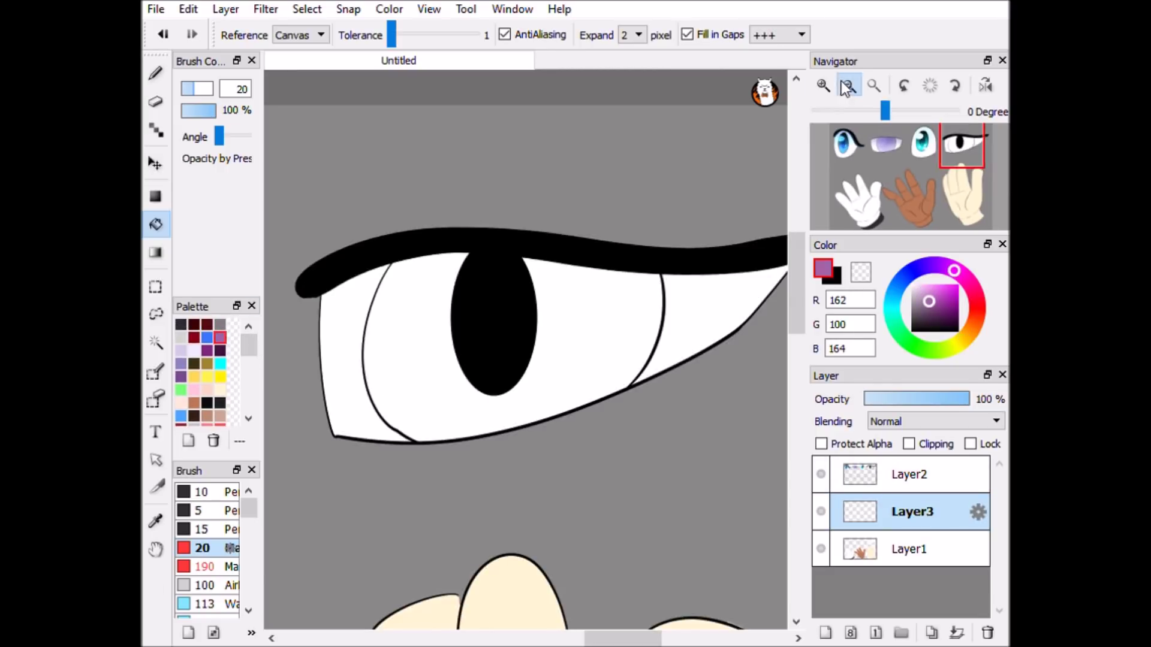
pyautogui.scroll(-1, 253, 348)
pyautogui.click(181, 341)
pyautogui.click(510, 360)
# Add Layer4 and Layer5 above the green iris and shade its upper part with a black linear gradient at 65% opacity.
pyautogui.click(825, 633)
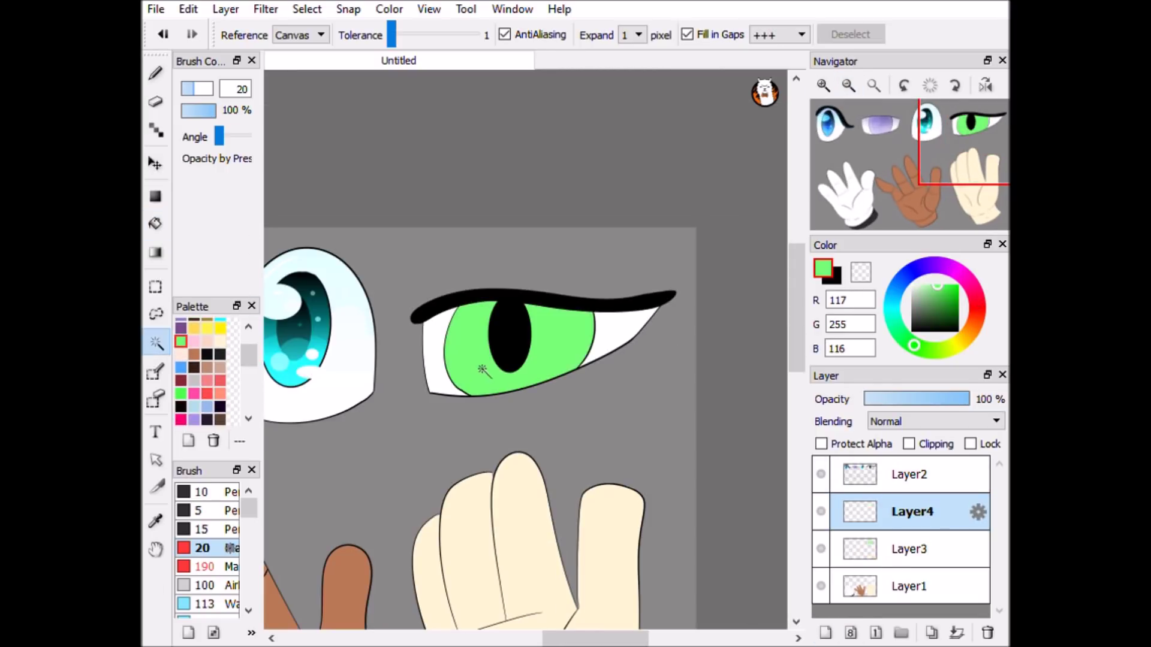
pyautogui.click(935, 421)
pyautogui.click(825, 633)
pyautogui.moveTo(461, 312); pyautogui.dragTo(510, 389)
pyautogui.moveTo(968, 399); pyautogui.dragTo(932, 399)
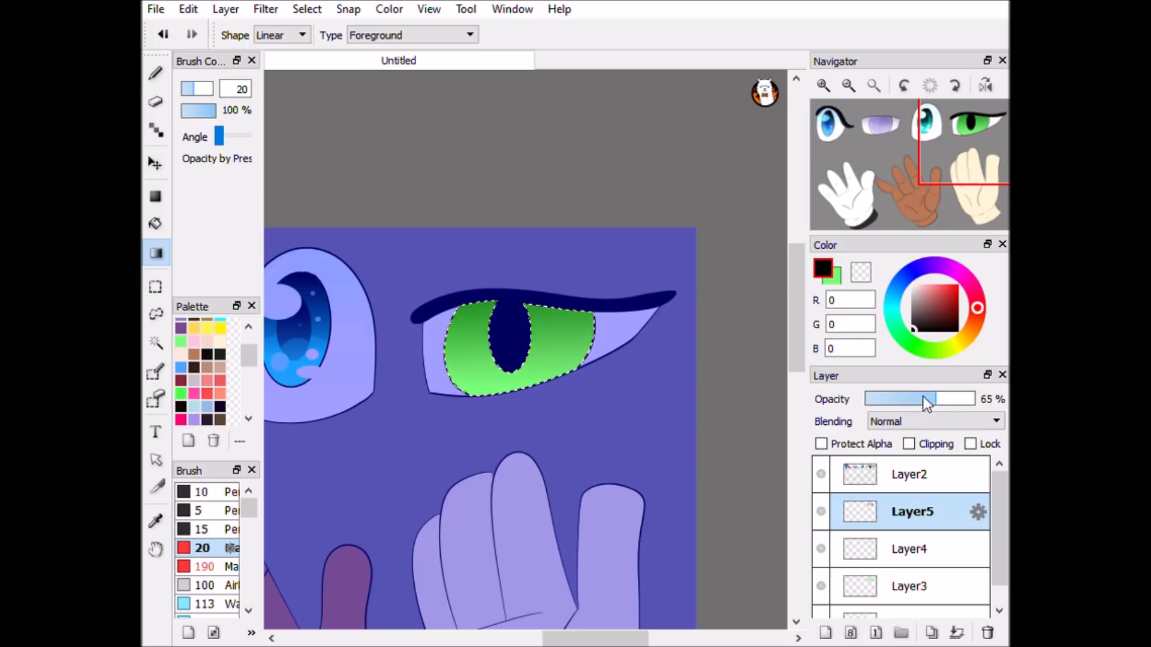
# Add Layer6 and Layer7 in Add blending and draw elliptical highlights inside the selected green iris.
pyautogui.click(825, 633)
pyautogui.click(935, 422)
pyautogui.click(887, 457)
pyautogui.click(156, 196)
pyautogui.moveTo(447, 302); pyautogui.dragTo(489, 337)
pyautogui.click(826, 633)
pyautogui.click(935, 422)
pyautogui.click(887, 457)
pyautogui.moveTo(446, 302); pyautogui.dragTo(492, 339)
# Add Layer8 in Add blending at 12% opacity and scatter white spots across the iris with the size 350 particle brush.
pyautogui.click(825, 633)
pyautogui.scroll(3, 510, 360)
pyautogui.scroll(-3, 207, 552)
pyautogui.click(204, 576)
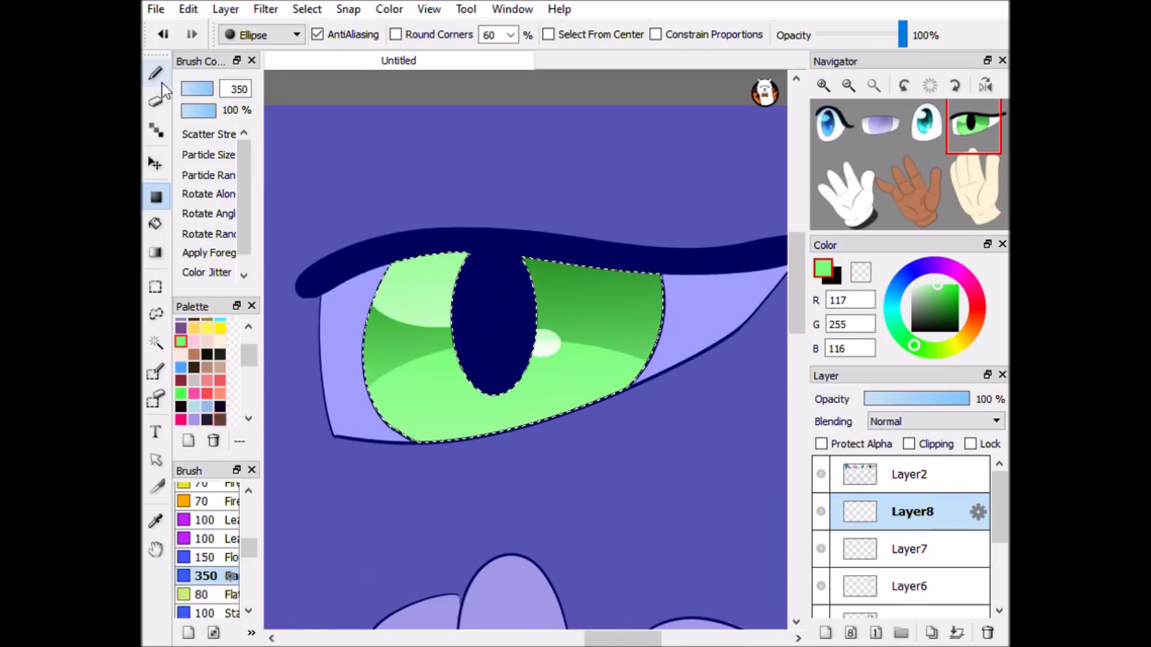
pyautogui.click(913, 286)
pyautogui.moveTo(420, 330); pyautogui.dragTo(600, 360)
pyautogui.moveTo(271, 188); pyautogui.dragTo(293, 187)
pyautogui.moveTo(449, 219)
pyautogui.mouseDown()
pyautogui.moveTo(368, 380)
pyautogui.moveTo(745, 264)
pyautogui.mouseUp()
pyautogui.click(935, 422)
pyautogui.click(887, 458)
pyautogui.moveTo(965, 399); pyautogui.dragTo(872, 399)
pyautogui.click(545, 342)
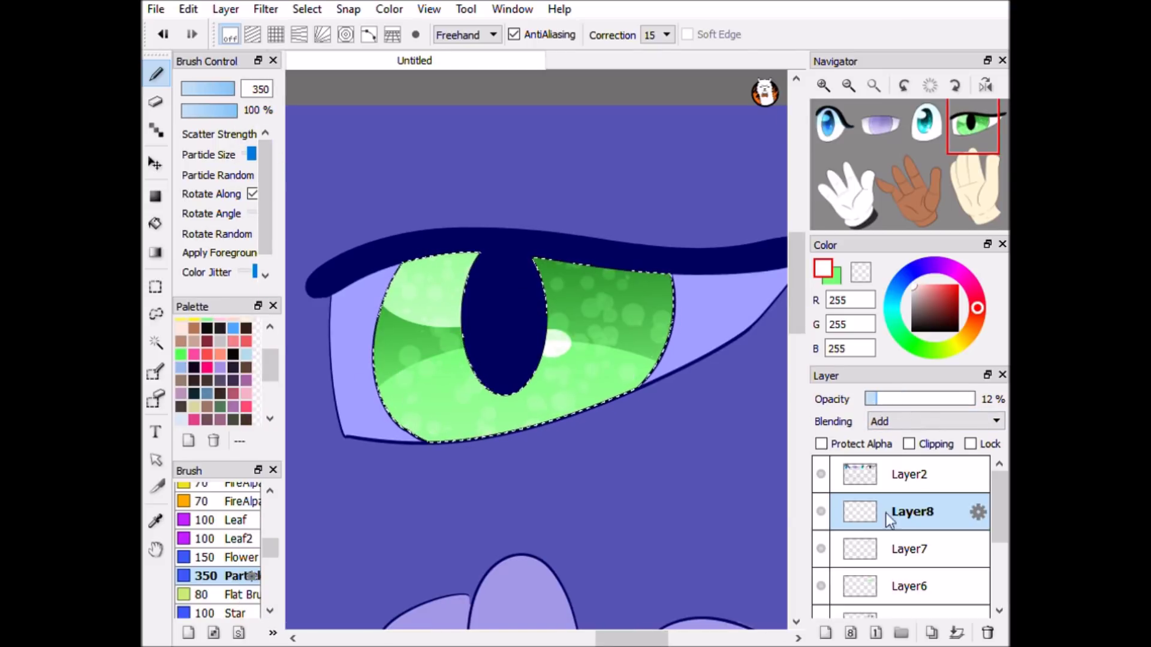
# Scatter more white particles over the iris on a new Add layer, Layer9, at 61% opacity and deselect.
pyautogui.click(826, 633)
pyautogui.click(935, 421)
pyautogui.click(887, 457)
pyautogui.moveTo(407, 297)
pyautogui.mouseDown()
pyautogui.moveTo(552, 403)
pyautogui.moveTo(646, 369)
pyautogui.mouseUp()
pyautogui.moveTo(974, 399); pyautogui.dragTo(931, 399)
pyautogui.hotkey('ctrl', 'd')
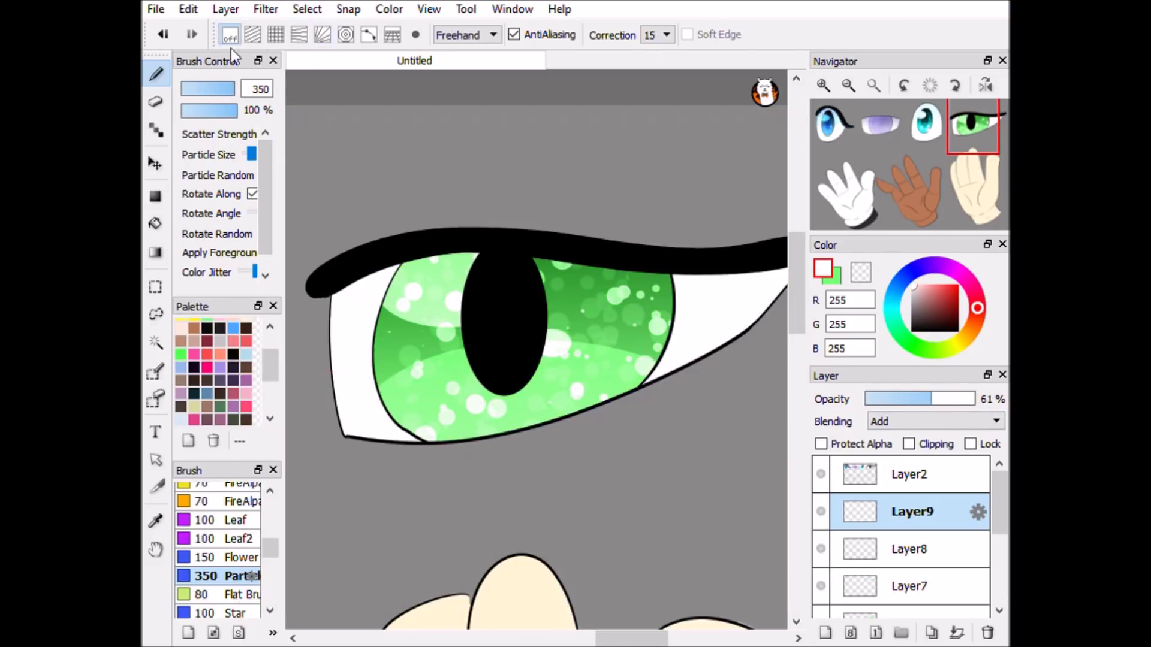
# Add topmost Layer10 and draw a white elliptical highlight overlapping the green eye's pupil.
pyautogui.click(156, 196)
pyautogui.hotkey('ctrl', 'shift', 'n')
pyautogui.moveTo(415, 271); pyautogui.dragTo(514, 323)
pyautogui.hotkey('ctrl', 'z')
pyautogui.moveTo(516, 278); pyautogui.dragTo(606, 336)
pyautogui.hotkey('ctrl', '-')
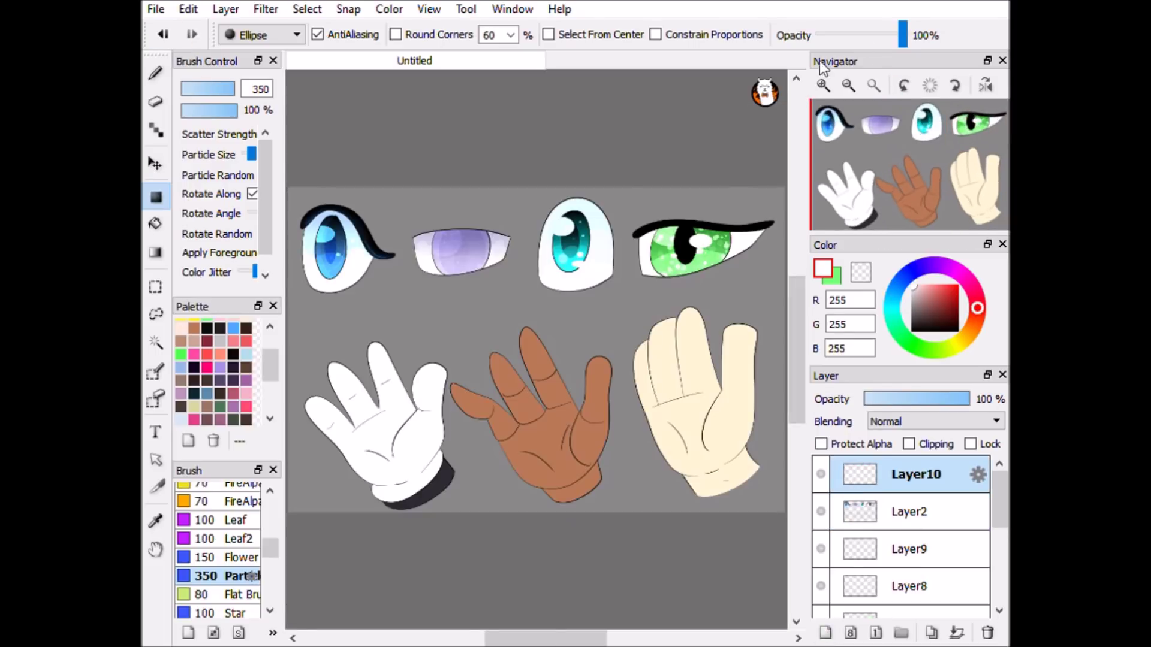
# Add Layer11 above Layer9 for white ellipses around the pupil, set it to Add, and lower its opacity.
pyautogui.scroll(3, 779, 239)
pyautogui.click(865, 549)
pyautogui.hotkey('ctrl', 'shift', 'n')
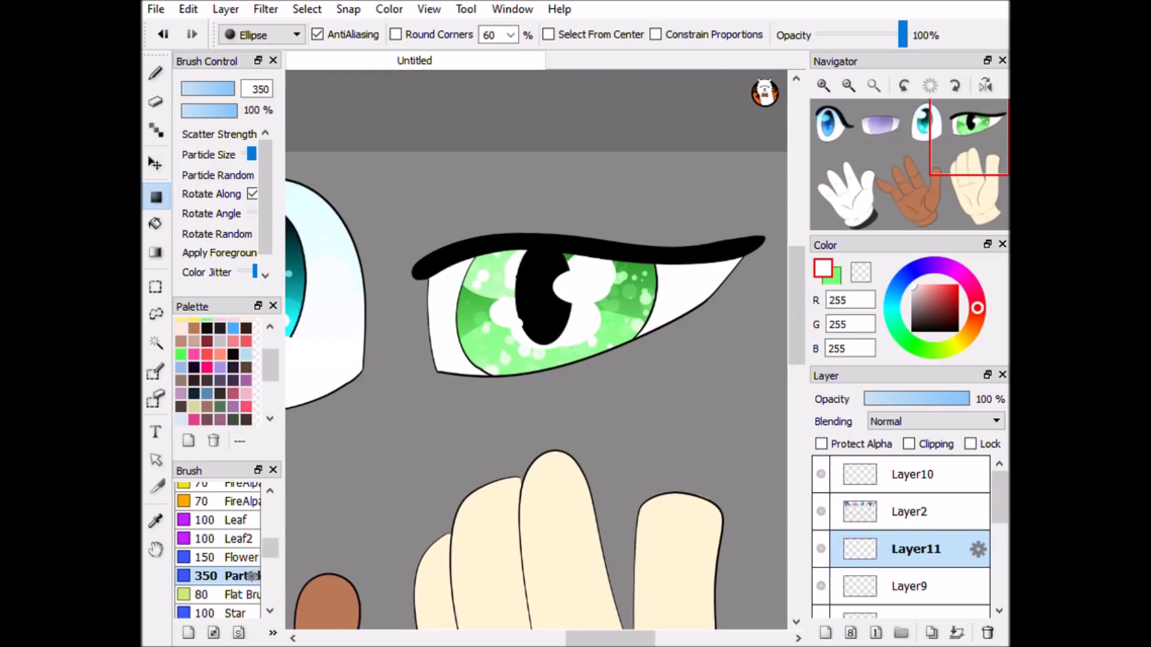
pyautogui.click(936, 421)
pyautogui.click(887, 457)
pyautogui.moveTo(959, 399); pyautogui.dragTo(884, 399)
# Add Layer12, sample the pupil's black, and draw large overlapping black ellipses over the green eye.
pyautogui.click(826, 632)
pyautogui.keyDown('alt'); pyautogui.click(542, 317); pyautogui.keyUp('alt')
pyautogui.moveTo(449, 221); pyautogui.dragTo(662, 407)
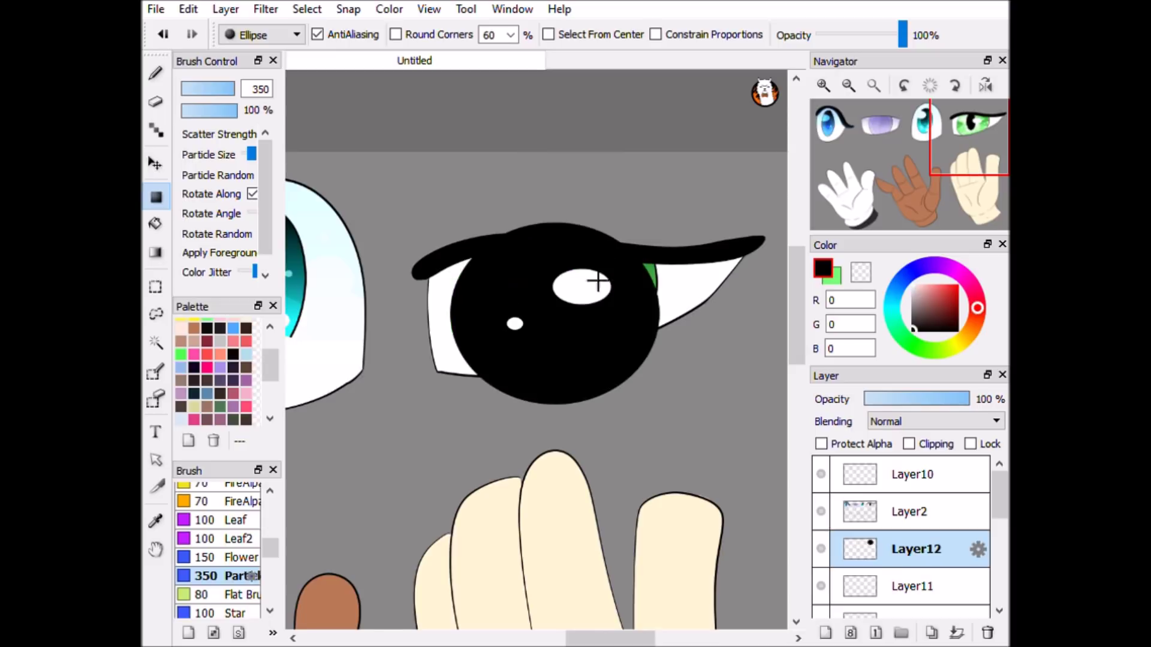
pyautogui.moveTo(550, 202); pyautogui.dragTo(665, 322)
pyautogui.moveTo(409, 205); pyautogui.dragTo(577, 416)
# Place the black shading layer directly above Layer3, clip it to the iris, and lower its opacity.
pyautogui.scroll(-5, 929, 509)
pyautogui.moveTo(926, 567); pyautogui.dragTo(923, 563)
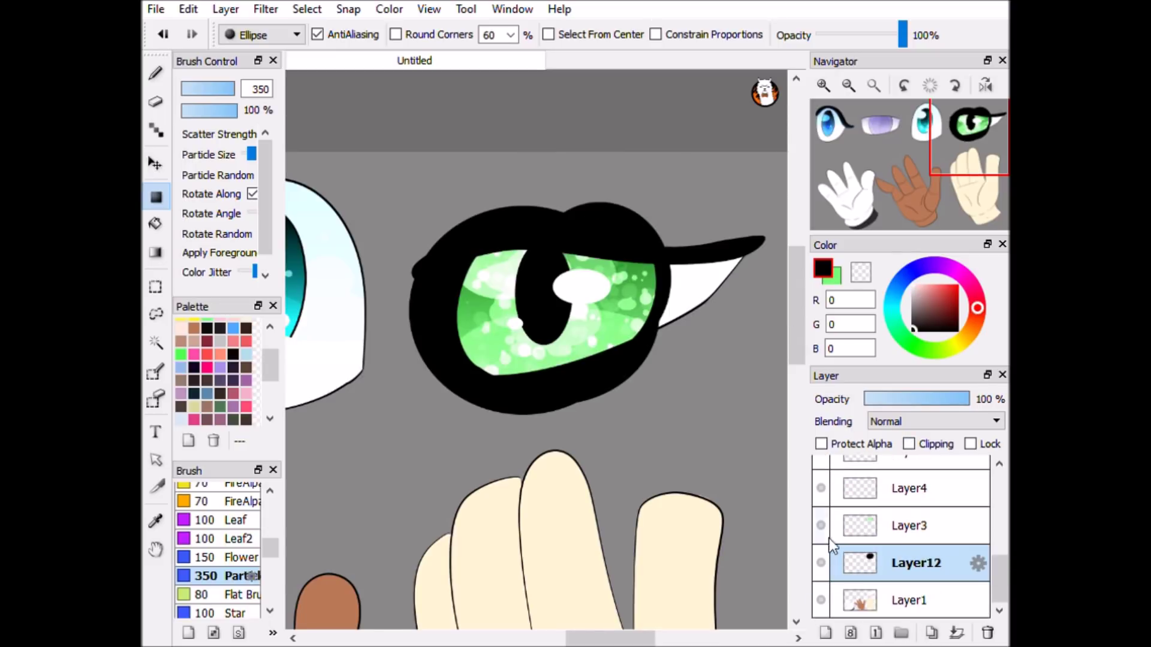
pyautogui.click(909, 443)
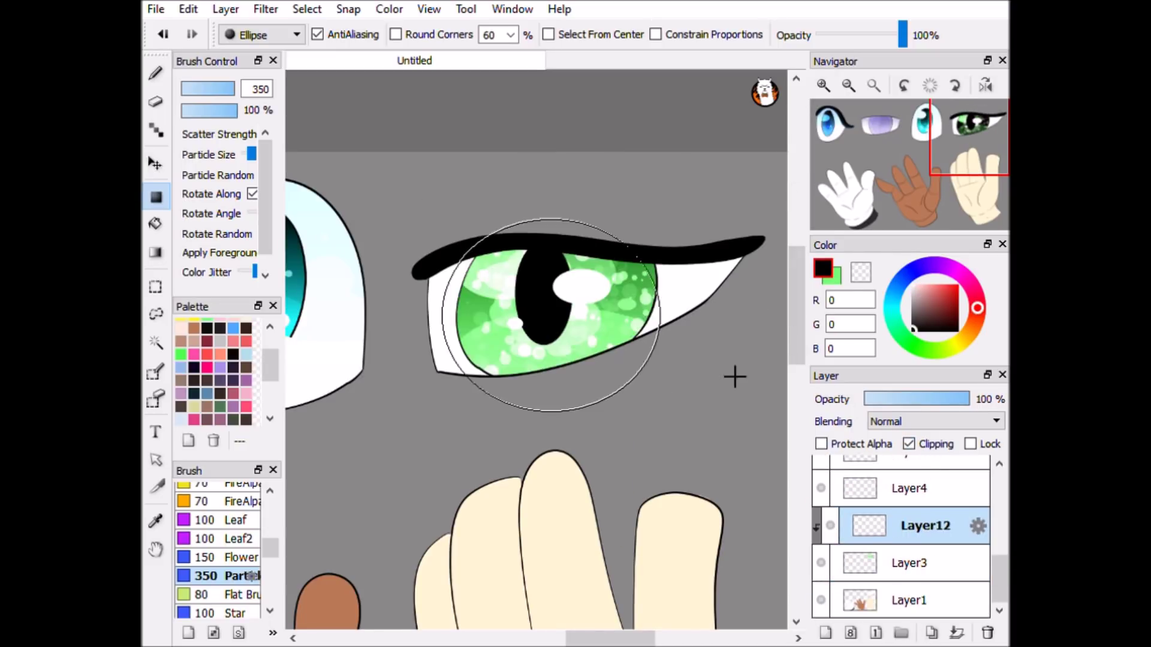
pyautogui.moveTo(968, 400); pyautogui.dragTo(893, 399)
# Merge the green iris's shading and highlight layers down into Layer3.
pyautogui.scroll(2, 1003, 564)
pyautogui.click(958, 633)
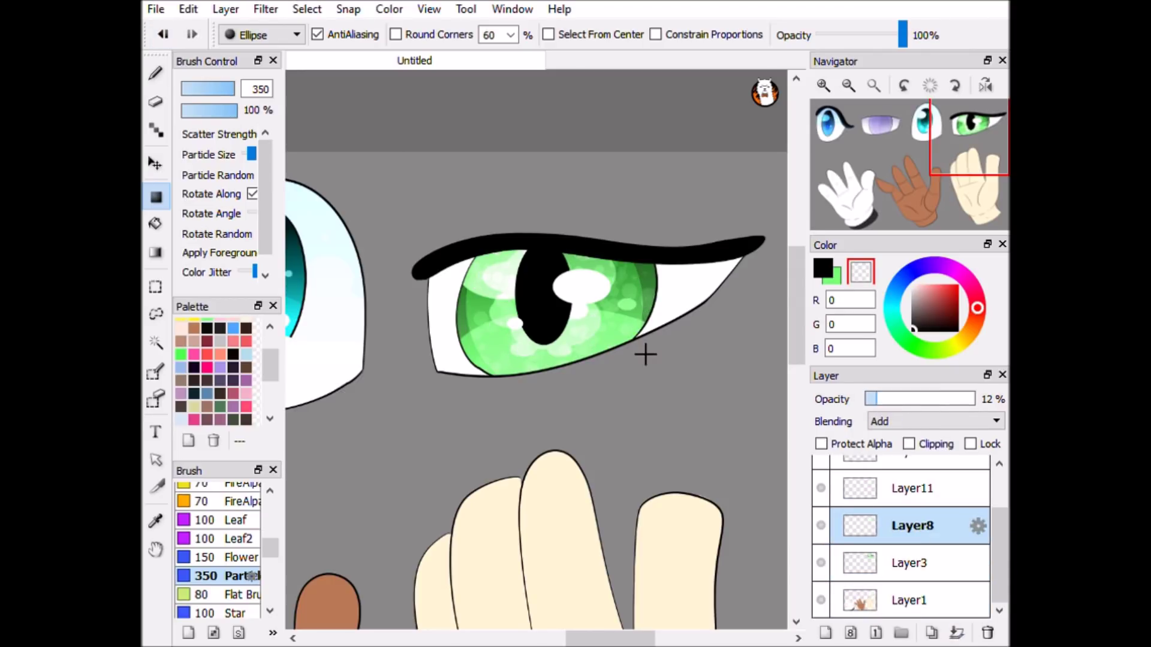
pyautogui.scroll(-3, 925, 542)
pyautogui.click(838, 551)
pyautogui.click(821, 512)
pyautogui.click(821, 511)
pyautogui.click(820, 474)
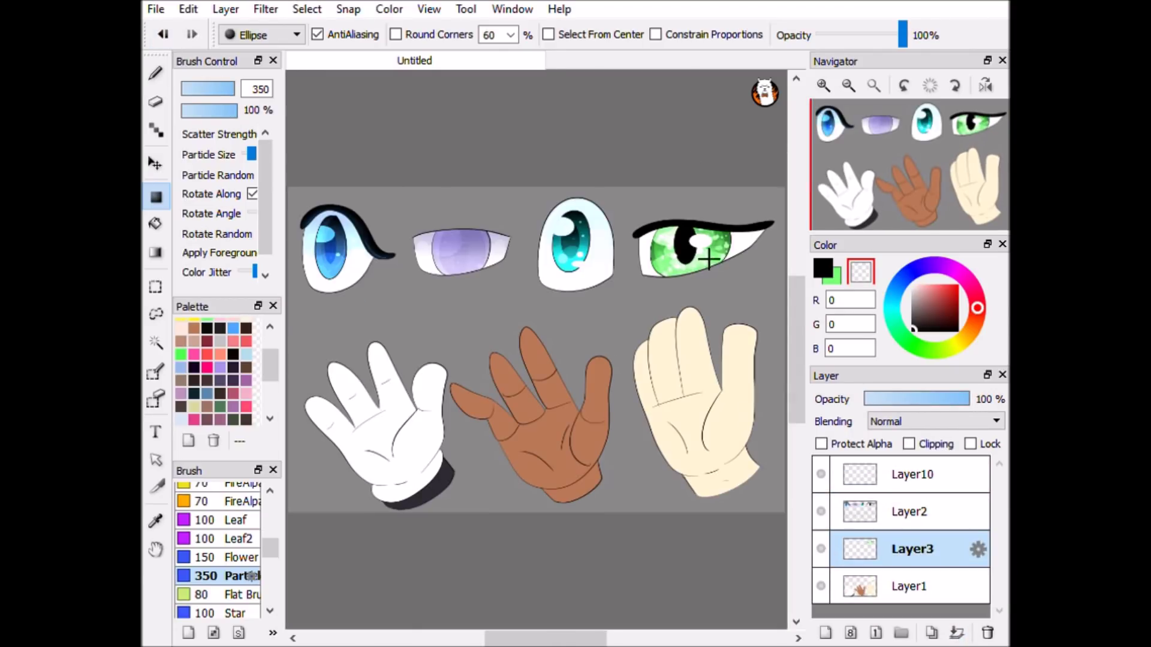
# Lasso around the green eye's pupil with Layer2 active and add Layer11 for a green gradient on the pupil.
pyautogui.click(896, 512)
pyautogui.click(155, 314)
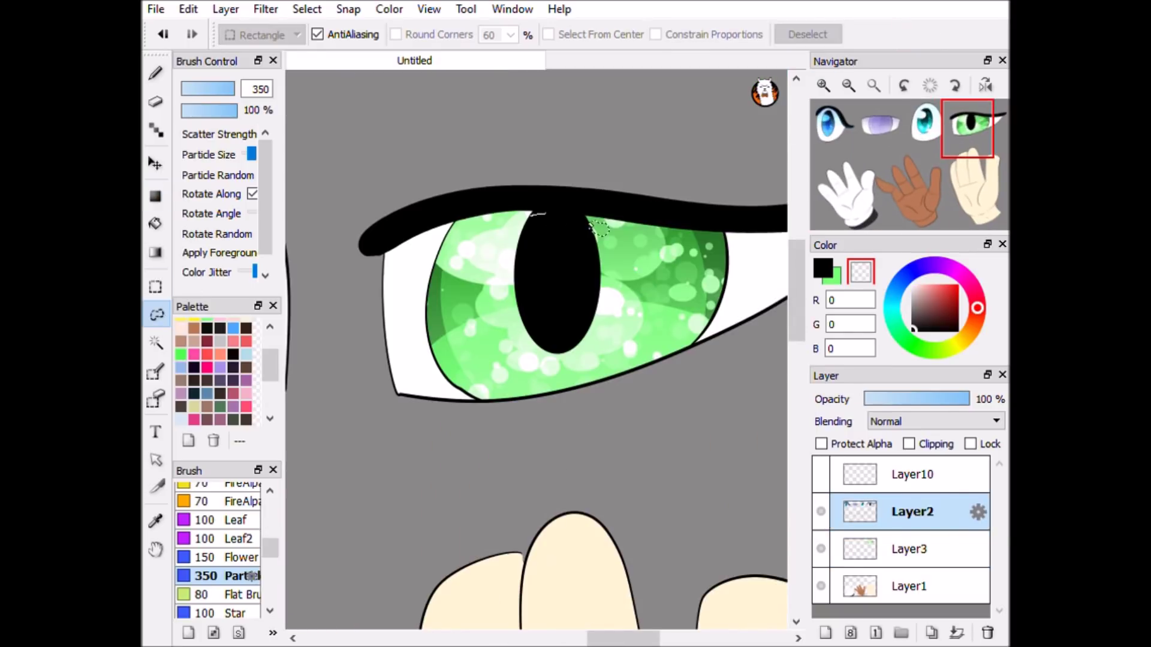
pyautogui.moveTo(620, 256)
pyautogui.mouseDown()
pyautogui.moveTo(606, 227)
pyautogui.moveTo(551, 360)
pyautogui.mouseUp()
pyautogui.hotkey('ctrl', 'shift', 'n')
pyautogui.press('g')
# Add Layer12 for the size 190 marker and turn on clipping for both Layer12 and Layer11.
pyautogui.hotkey('ctrl', 'shift', 'n')
pyautogui.press('b')
pyautogui.click(908, 444)
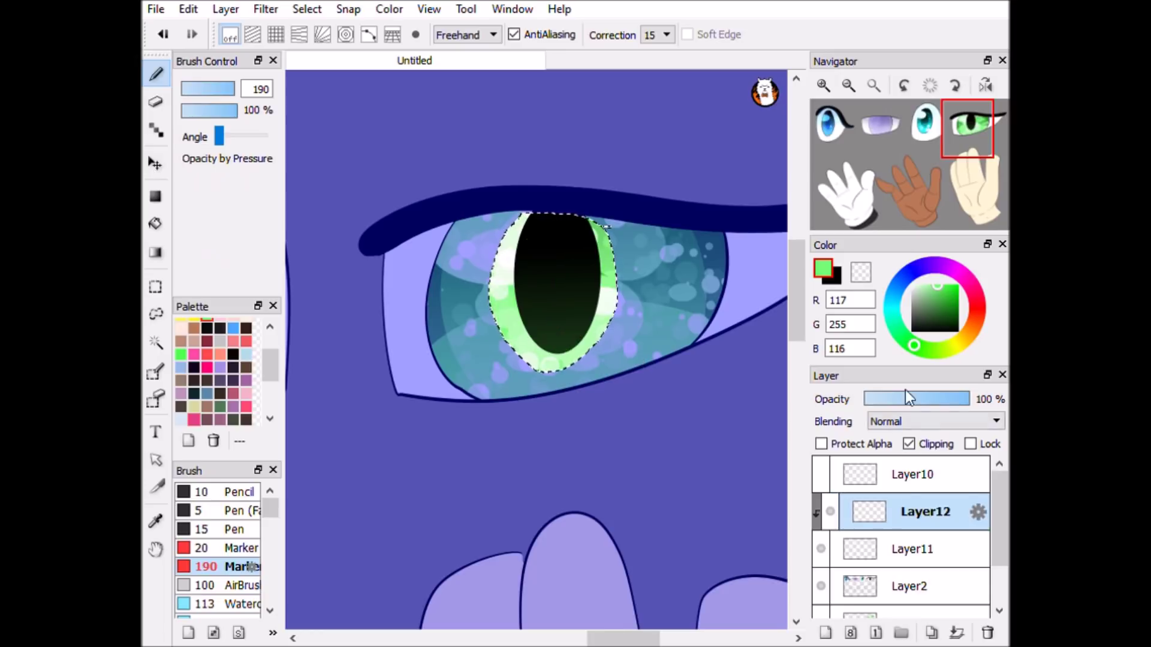
pyautogui.click(911, 549)
pyautogui.click(909, 443)
# Paint pupil highlights on a new clipped Layer13 in Add blending, lower its opacity, and clear the selection.
pyautogui.hotkey('ctrl', 'shift', 'n')
pyautogui.moveTo(521, 252); pyautogui.dragTo(606, 252)
pyautogui.moveTo(515, 323); pyautogui.dragTo(548, 320)
pyautogui.moveTo(959, 399); pyautogui.dragTo(870, 400)
pyautogui.click(936, 421)
pyautogui.click(887, 455)
pyautogui.click(909, 443)
pyautogui.click(307, 9)
pyautogui.click(327, 37)
pyautogui.click(873, 89)
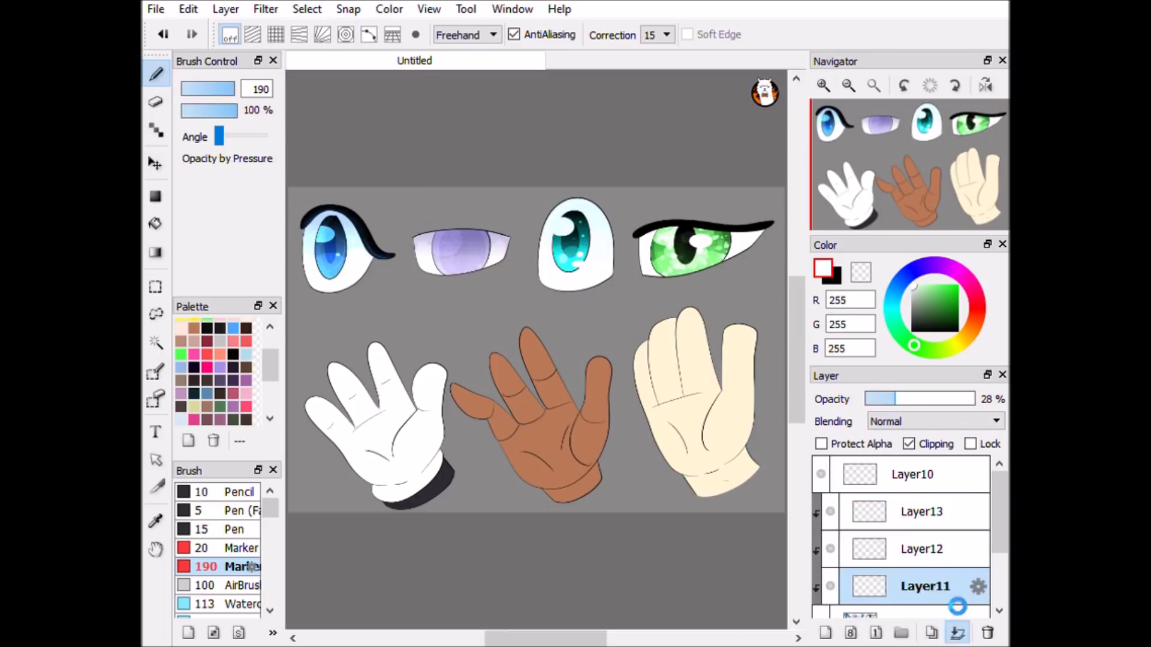
# Merge the pupil, highlight and line layers down into Layer3, hide it, and brush over the rightmost eye's white.
pyautogui.click(957, 633)
pyautogui.click(956, 633)
pyautogui.click(957, 633)
pyautogui.click(819, 473)
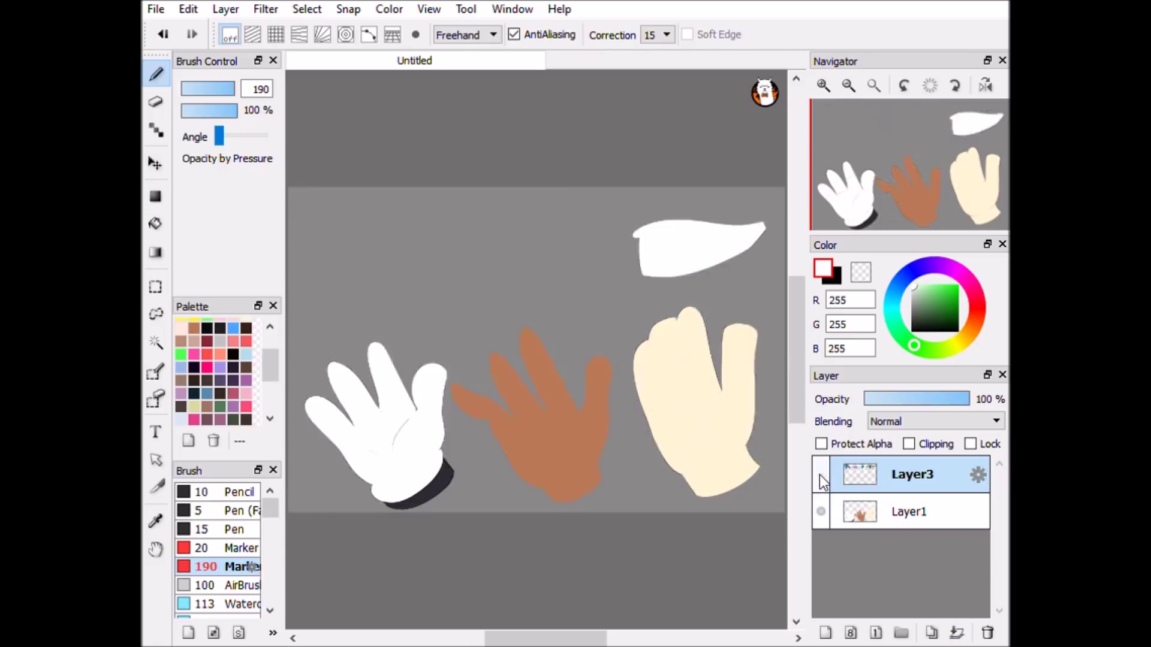
pyautogui.moveTo(659, 240); pyautogui.dragTo(719, 252)
# Add Layer4 in Multiply blending, clip it to Layer1, and choose the size 100 airbrush in black.
pyautogui.click(825, 633)
pyautogui.click(935, 421)
pyautogui.click(909, 444)
pyautogui.click(228, 585)
pyautogui.press('x')
pyautogui.scroll(3, 539, 389)
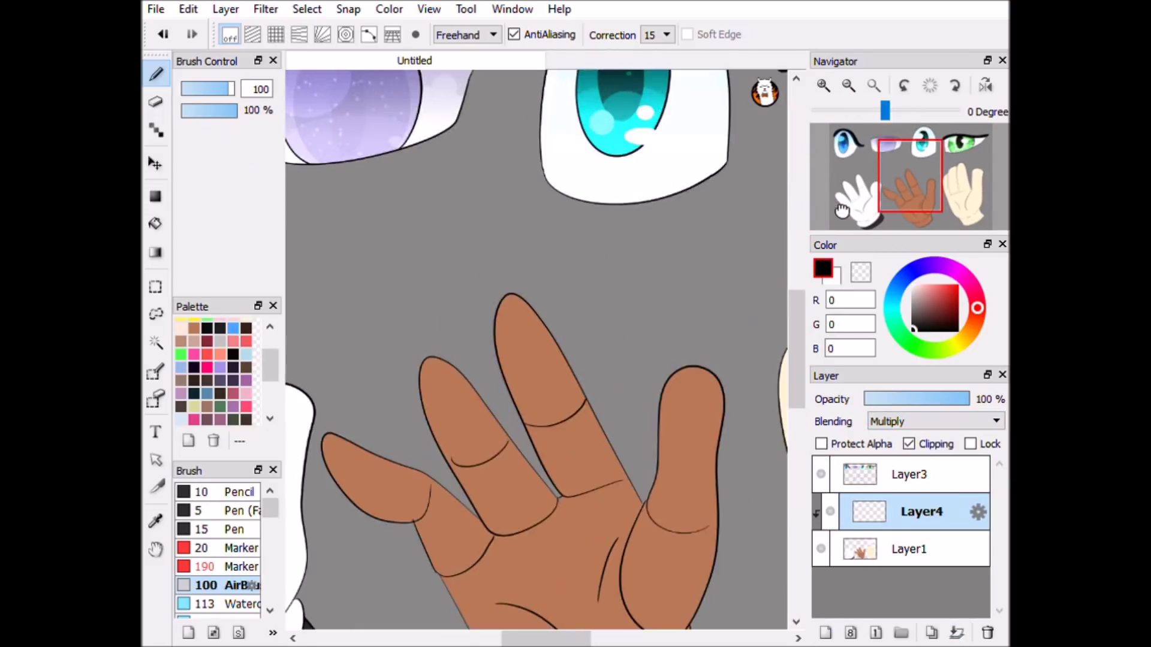
# Enlarge the airbrush to 258 and paint soft shadows over the white glove's fingers, palm and cuff.
pyautogui.moveTo(419, 360); pyautogui.dragTo(599, 359)
pyautogui.moveTo(208, 88); pyautogui.dragTo(234, 88)
pyautogui.moveTo(593, 240); pyautogui.dragTo(539, 497)
pyautogui.moveTo(408, 425)
pyautogui.mouseDown()
pyautogui.moveTo(484, 360)
pyautogui.moveTo(456, 215)
pyautogui.mouseUp()
pyautogui.moveTo(360, 252); pyautogui.dragTo(335, 383)
pyautogui.scroll(2, 540, 359)
pyautogui.scroll(-2, 602, 420)
pyautogui.moveTo(601, 421); pyautogui.dragTo(468, 491)
# Add Layer5 for white airbrush highlights on the glove, clipped, in Add blending at 16% opacity.
pyautogui.moveTo(925, 399); pyautogui.dragTo(881, 401)
pyautogui.click(826, 633)
pyautogui.click(936, 422)
pyautogui.click(887, 457)
pyautogui.click(908, 443)
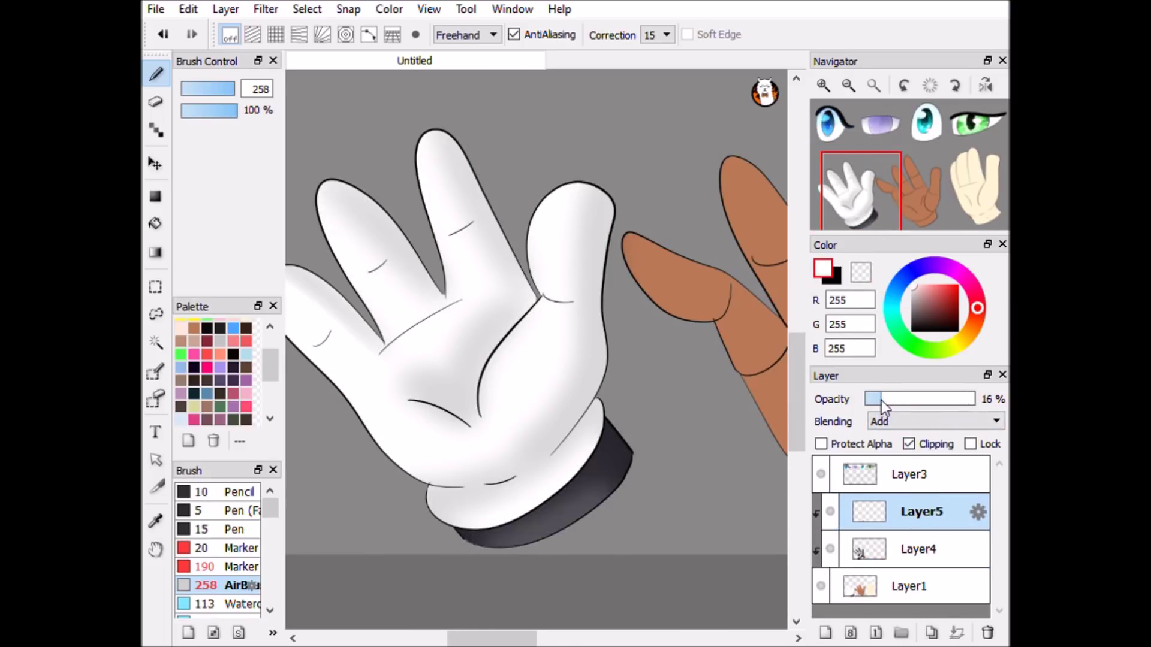
# Add Layer6 and paint a black size 190 marker shadow down the glove's thumb side at 13% opacity.
pyautogui.click(826, 633)
pyautogui.click(240, 567)
pyautogui.press('x')
pyautogui.moveTo(599, 204); pyautogui.dragTo(546, 437)
pyautogui.moveTo(968, 399); pyautogui.dragTo(842, 407)
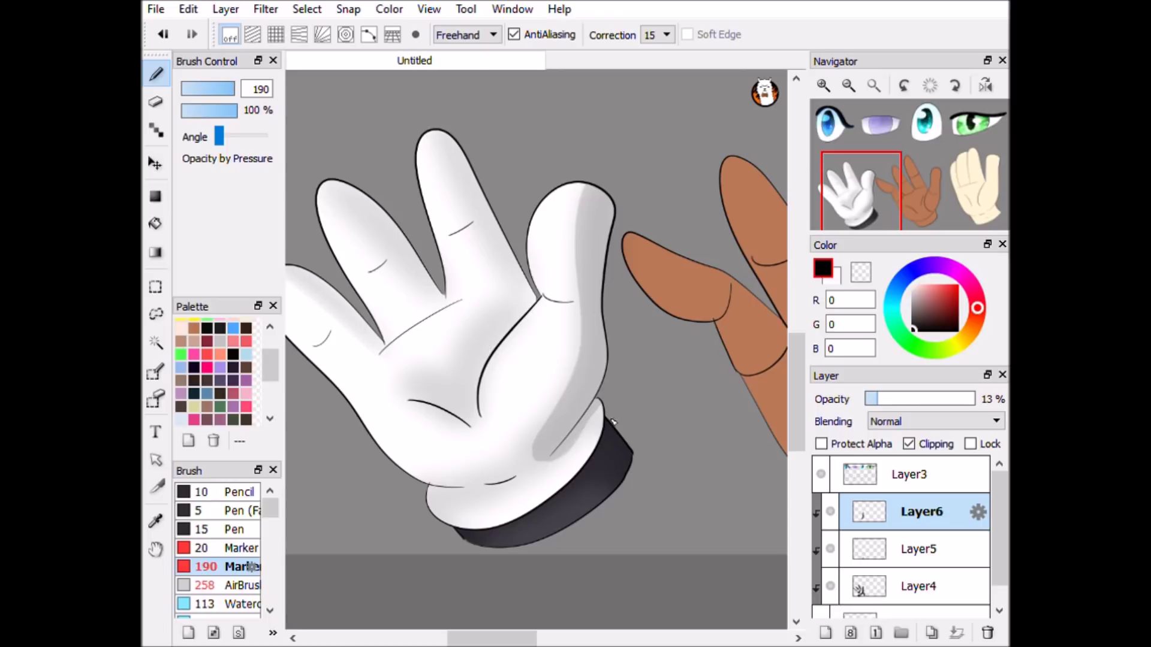
# Paint hard-edged shadows along the glove's finger creases, palm lines and cuff on Layer6, and lower its opacity to 4%.
pyautogui.moveTo(471, 414); pyautogui.dragTo(519, 301)
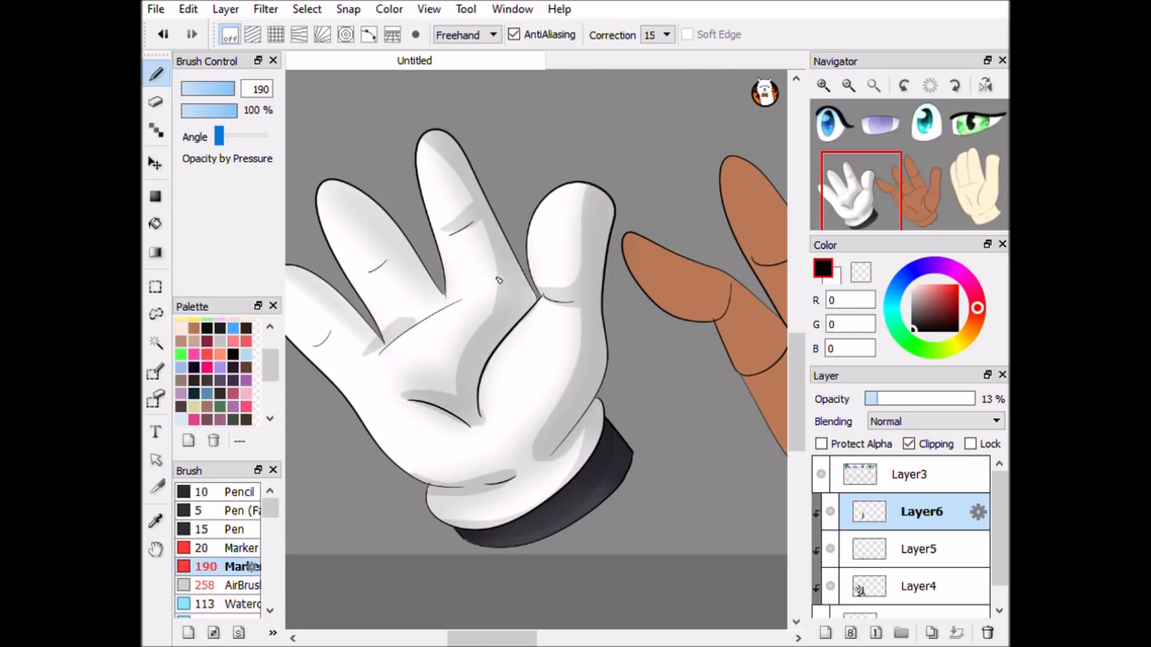
pyautogui.scroll(2, 499, 280)
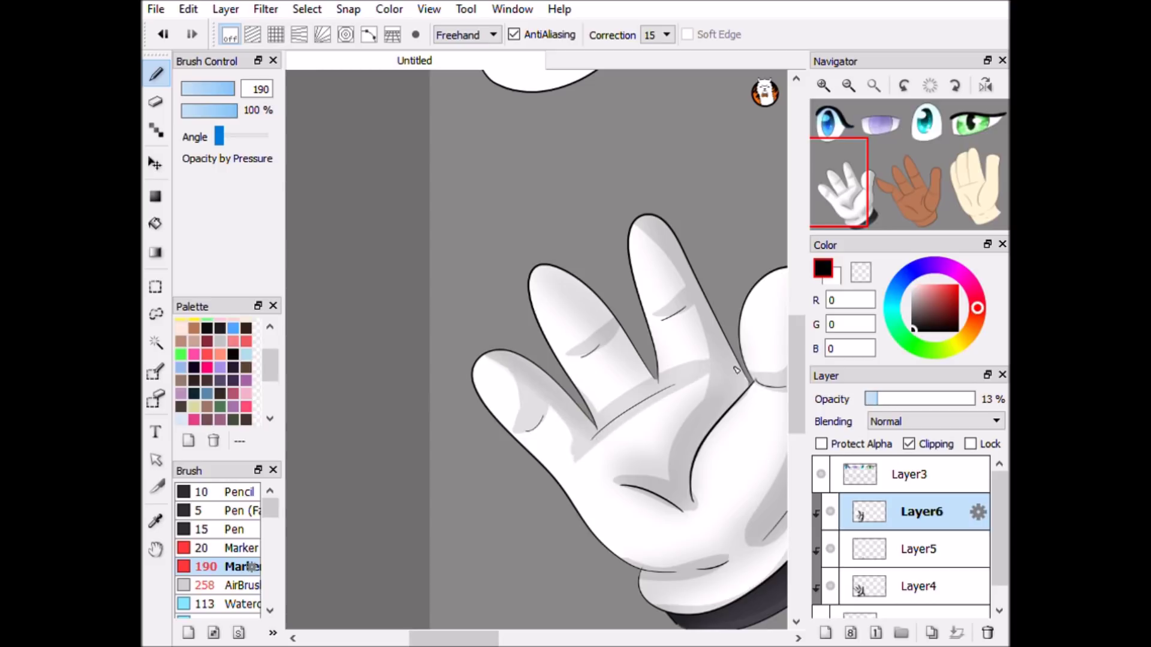
pyautogui.scroll(-3, 592, 288)
pyautogui.scroll(2, 588, 401)
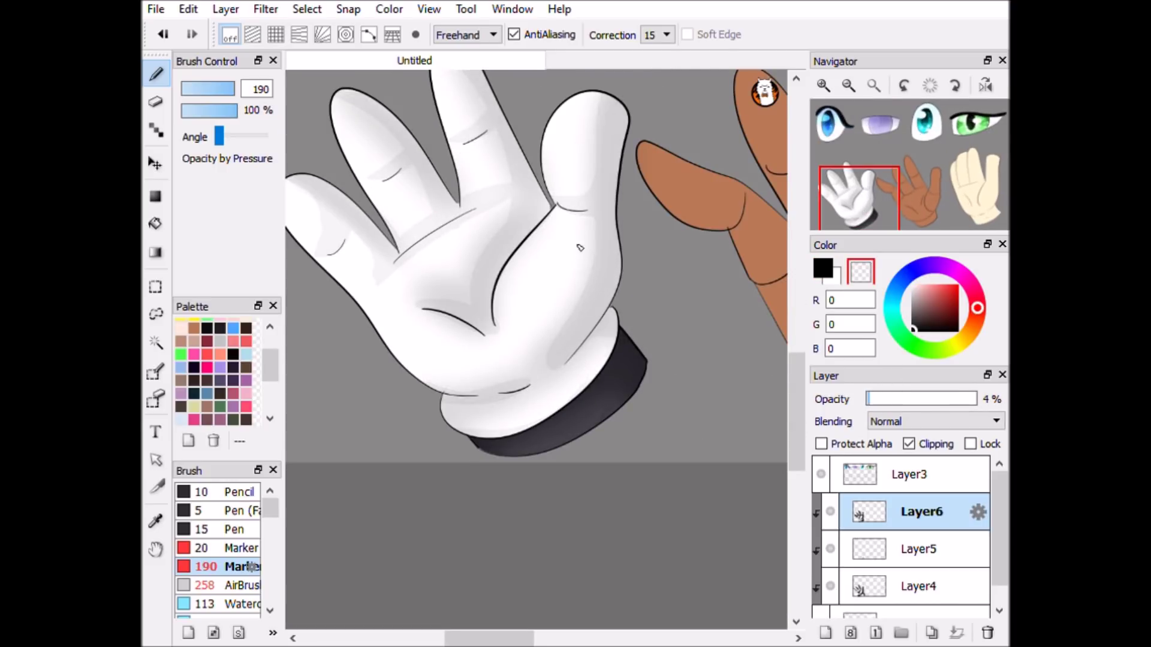
# Merge the white glove's shading layers down into Layer1.
pyautogui.scroll(-3, 847, 120)
pyautogui.scroll(3, 846, 120)
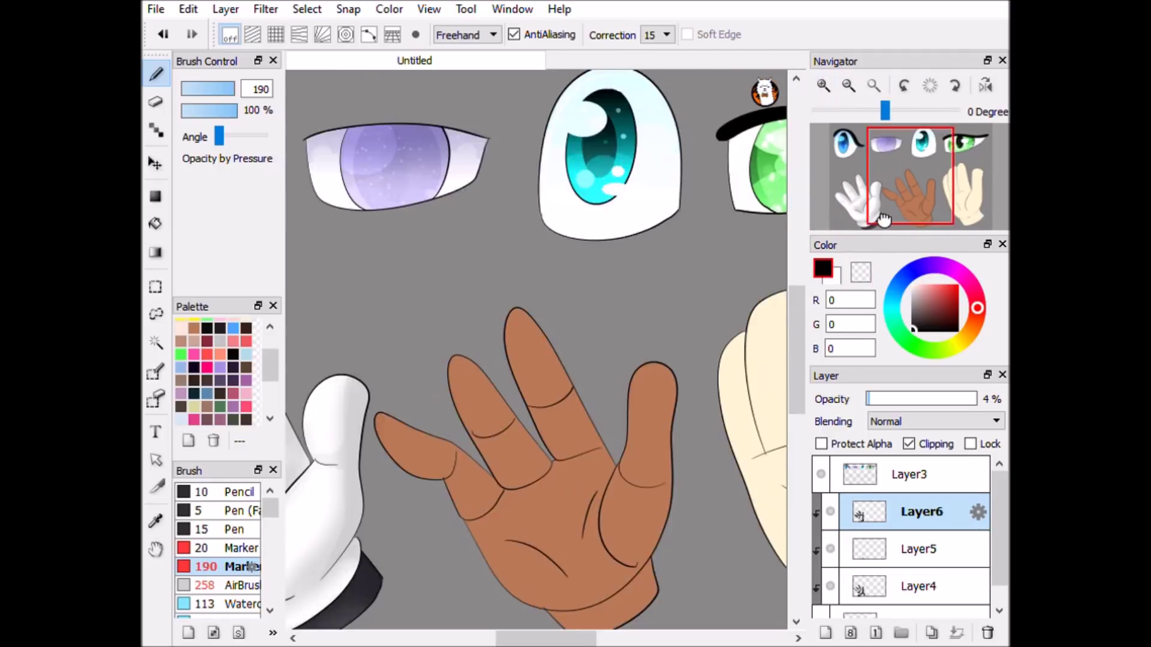
pyautogui.scroll(-1, 846, 120)
pyautogui.moveTo(846, 120); pyautogui.dragTo(887, 123)
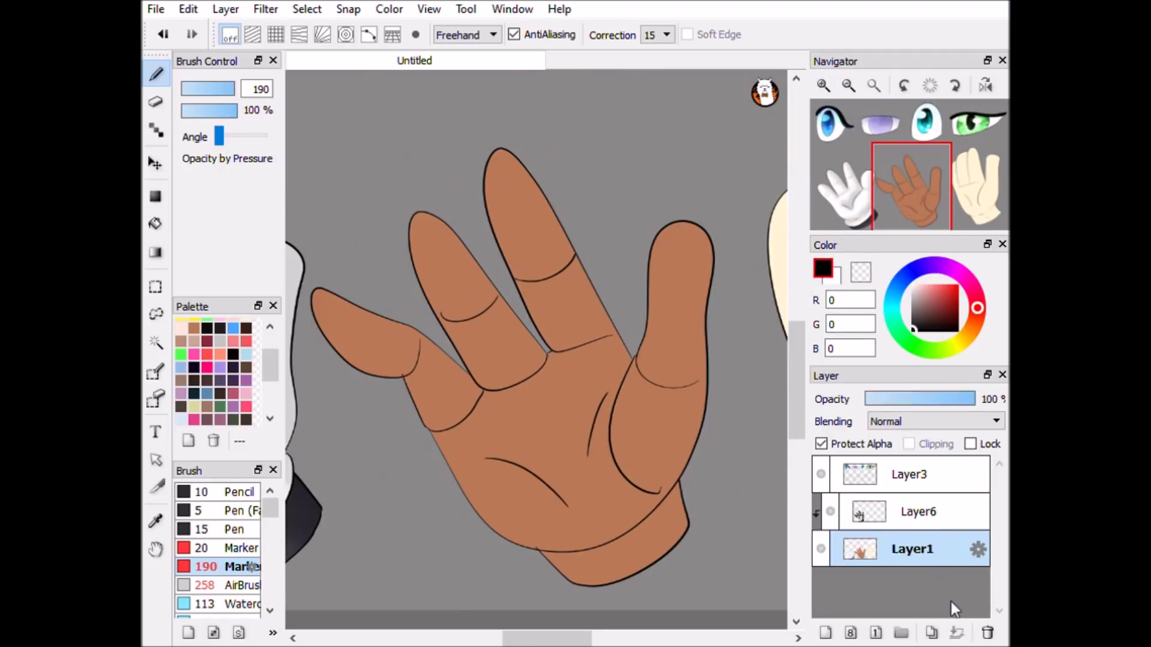
pyautogui.click(913, 511)
# Sample the middle hand's brown and add Layer4 in Multiply blending, clipped to Layer1.
pyautogui.keyDown('alt'); pyautogui.click(642, 335); pyautogui.keyUp('alt')
pyautogui.click(908, 444)
pyautogui.scroll(-1, 935, 421)
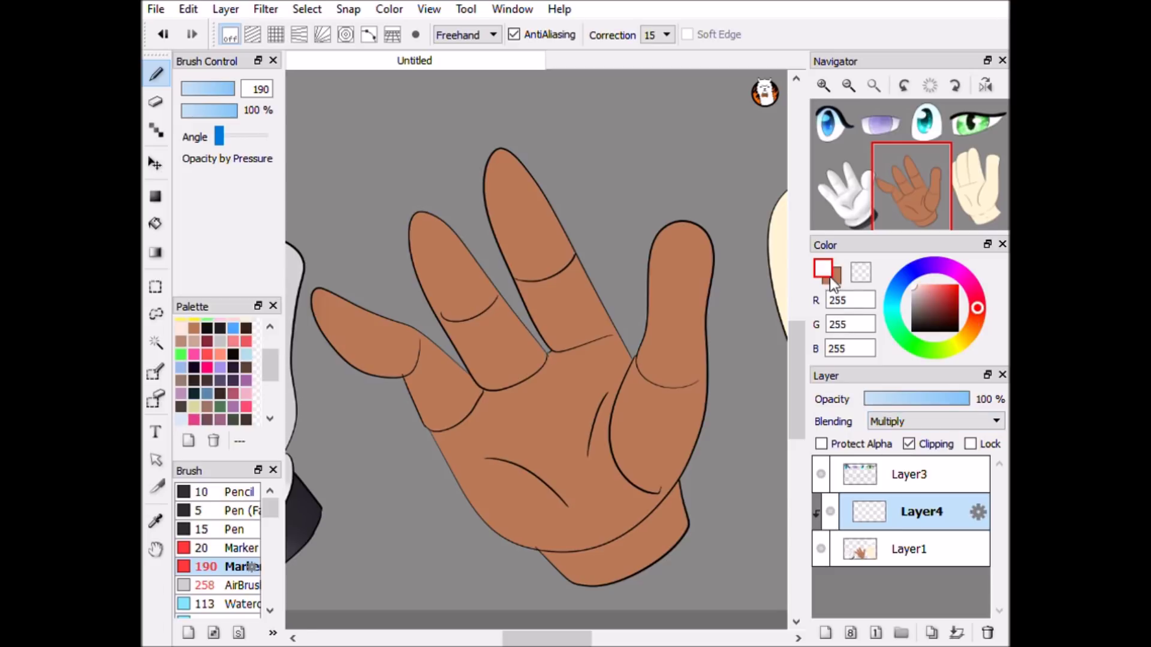
# Airbrush soft brown shadows along the thumb side of the middle hand on Layer4 and lower the layer's opacity.
pyautogui.click(228, 585)
pyautogui.press('x')
pyautogui.moveTo(696, 252)
pyautogui.mouseDown()
pyautogui.moveTo(623, 557)
pyautogui.moveTo(419, 313)
pyautogui.moveTo(659, 558)
pyautogui.mouseUp()
pyautogui.moveTo(908, 401); pyautogui.dragTo(888, 400)
# Add Layer5, airbrush soft highlights over the middle hand's thumb, fingers and palm, lower its opacity, and clip it.
pyautogui.click(825, 633)
pyautogui.scroll(-2, 935, 422)
pyautogui.moveTo(690, 252); pyautogui.dragTo(683, 480)
pyautogui.moveTo(479, 174); pyautogui.dragTo(456, 540)
pyautogui.moveTo(419, 239)
pyautogui.mouseDown()
pyautogui.moveTo(335, 360)
pyautogui.moveTo(659, 576)
pyautogui.mouseUp()
pyautogui.moveTo(968, 399); pyautogui.dragTo(875, 399)
pyautogui.click(909, 444)
# Add Layer6, stroke the thumb with the size 190 marker, and set the layer to Add blending at 24% opacity.
pyautogui.click(825, 633)
pyautogui.click(228, 566)
pyautogui.moveTo(665, 251); pyautogui.dragTo(641, 449)
pyautogui.scroll(-2, 935, 421)
pyautogui.moveTo(968, 399); pyautogui.dragTo(890, 399)
# Add a clipped Layer7 in Multiply blending and paint hard-edged marker shadows along the thumb, its crease and the wrist.
pyautogui.click(826, 633)
pyautogui.click(909, 443)
pyautogui.scroll(-1, 935, 422)
pyautogui.moveTo(698, 237)
pyautogui.mouseDown()
pyautogui.moveTo(706, 409)
pyautogui.moveTo(621, 360)
pyautogui.moveTo(620, 461)
pyautogui.mouseUp()
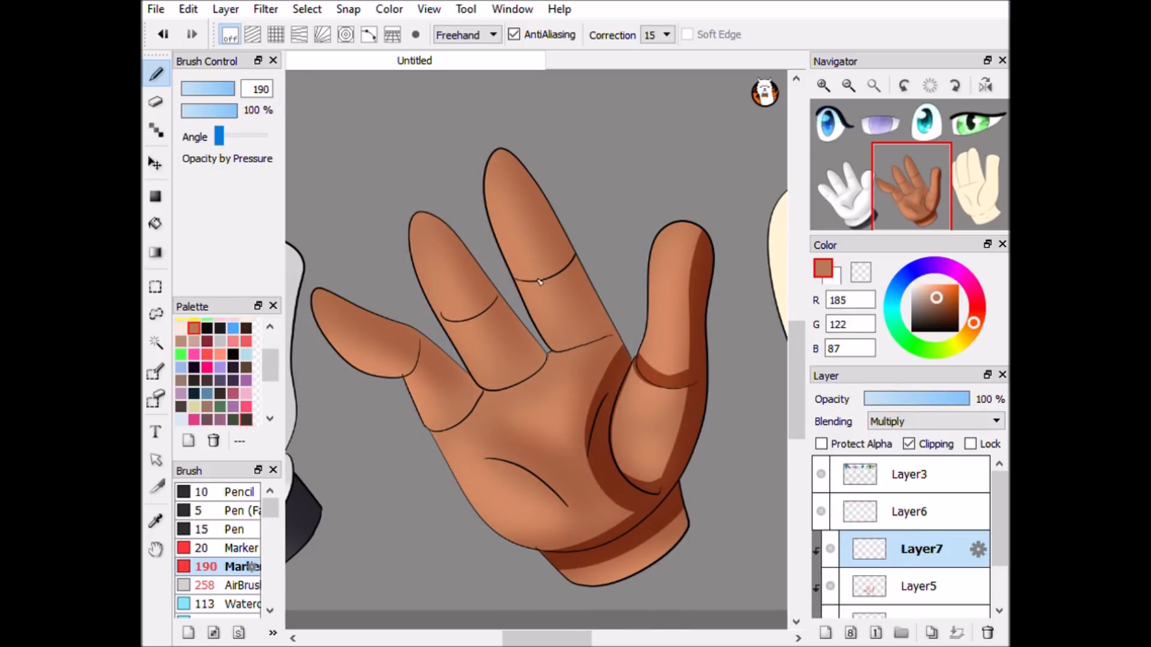
# Paint and trim hard-edged shadows along the finger creases and palm on Layer7, and lower its opacity to 6%.
pyautogui.click(861, 271)
pyautogui.moveTo(521, 264); pyautogui.dragTo(563, 200)
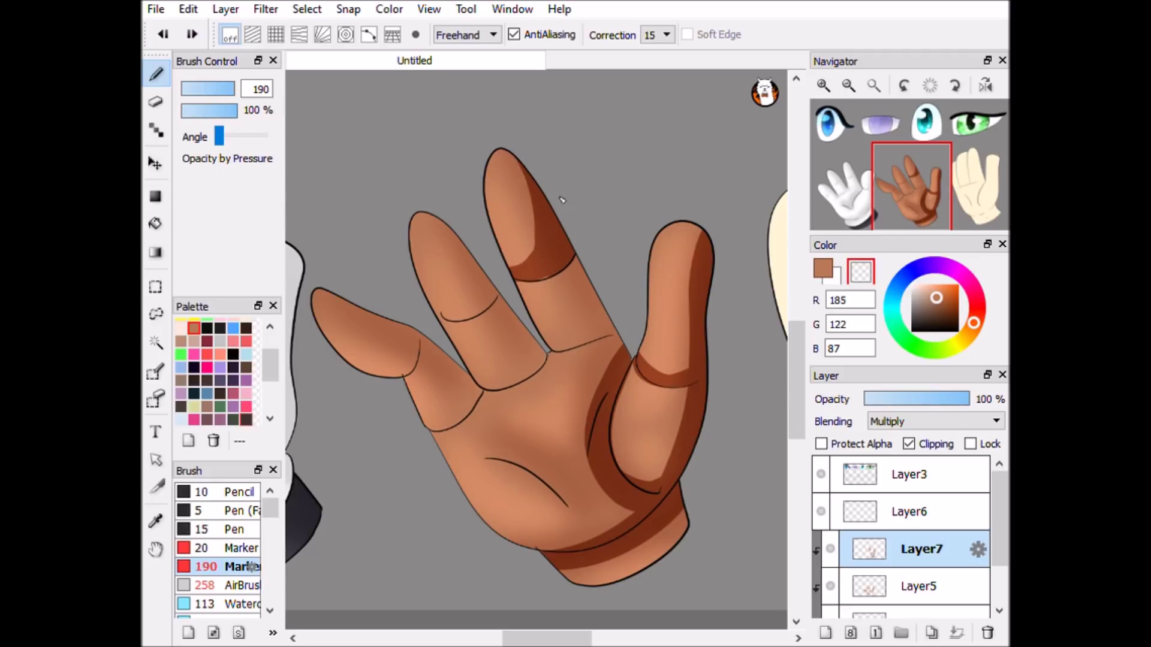
pyautogui.moveTo(519, 276); pyautogui.dragTo(593, 354)
pyautogui.moveTo(429, 219); pyautogui.dragTo(464, 311)
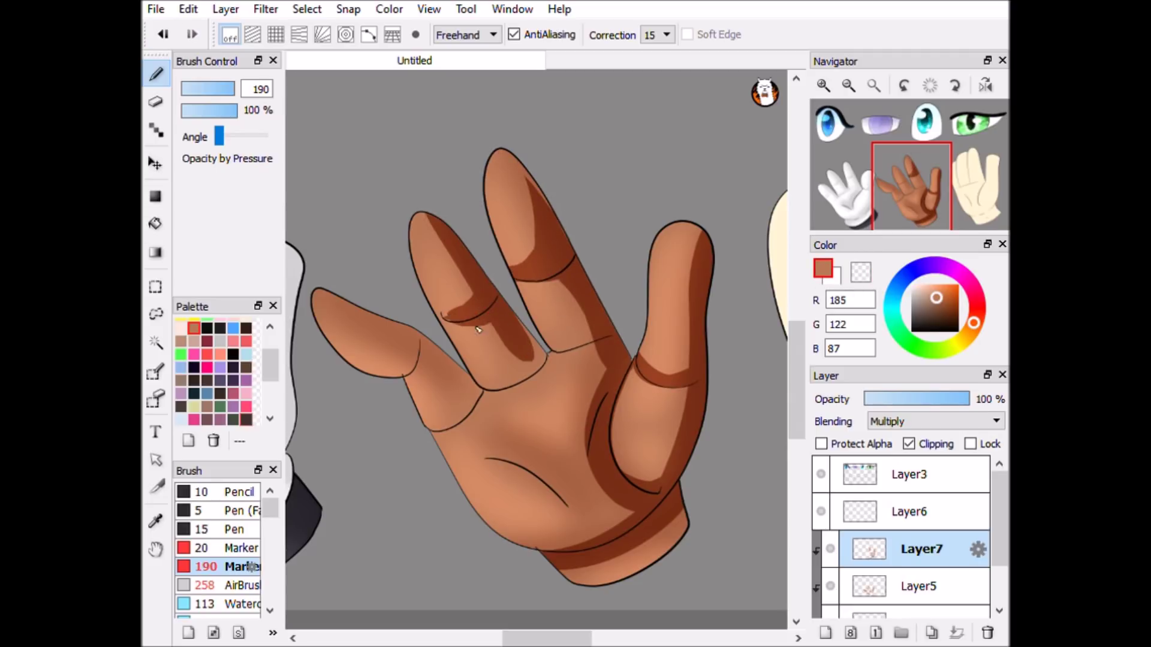
pyautogui.moveTo(337, 298)
pyautogui.mouseDown()
pyautogui.moveTo(426, 383)
pyautogui.moveTo(478, 392)
pyautogui.mouseUp()
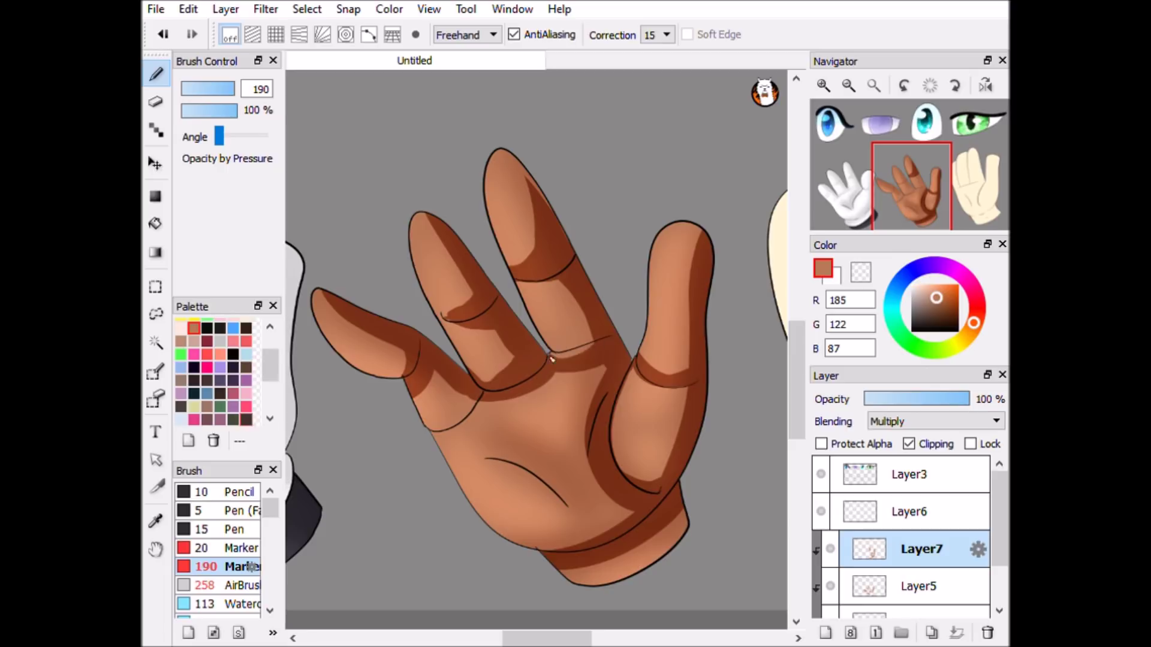
pyautogui.moveTo(968, 399); pyautogui.dragTo(866, 399)
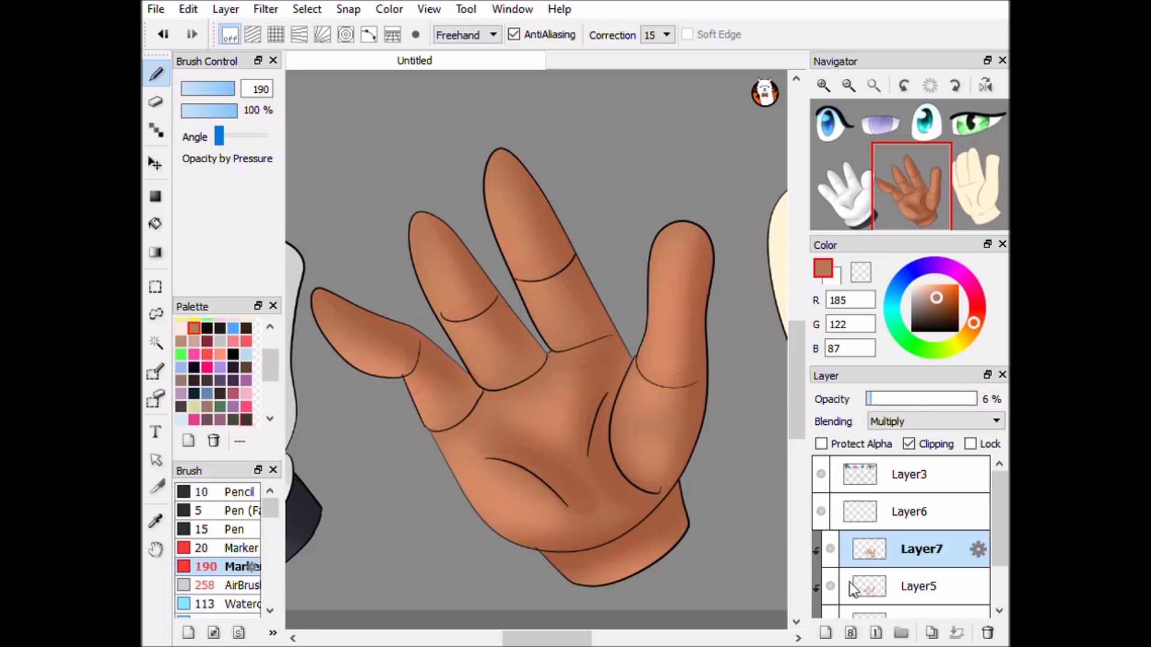
# Paint hard-edged marker highlights on the brown hand's thumb, fingers, palm and wrist on Layer6, and clip the layer.
pyautogui.click(825, 633)
pyautogui.moveTo(665, 240); pyautogui.dragTo(648, 362)
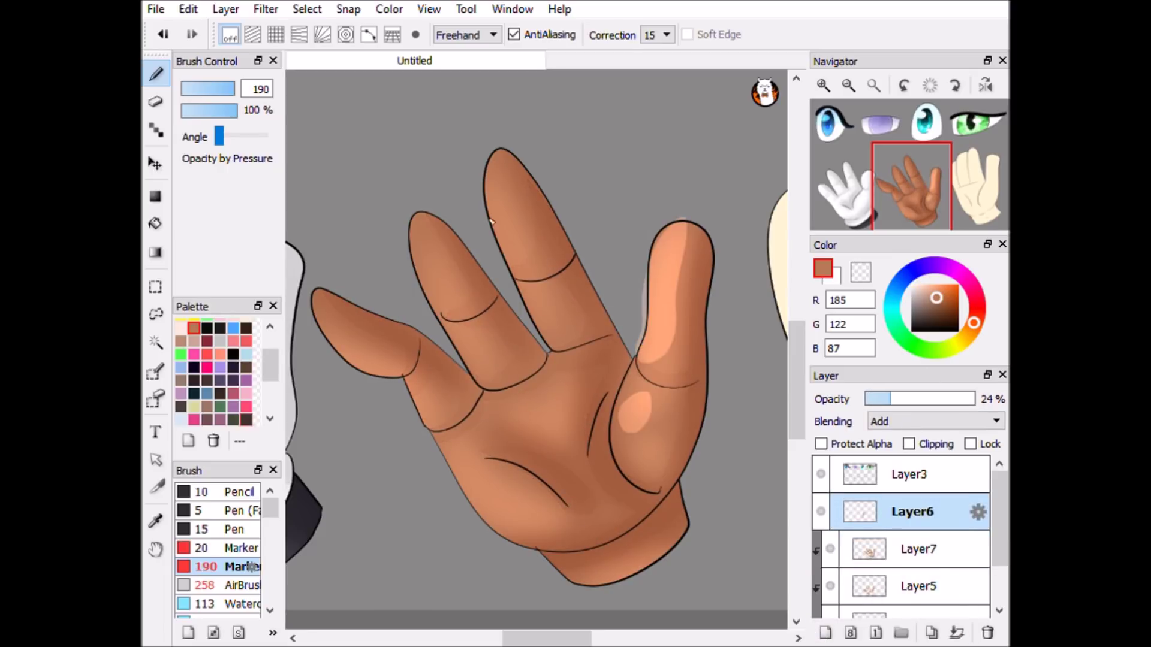
pyautogui.moveTo(498, 171); pyautogui.dragTo(506, 270)
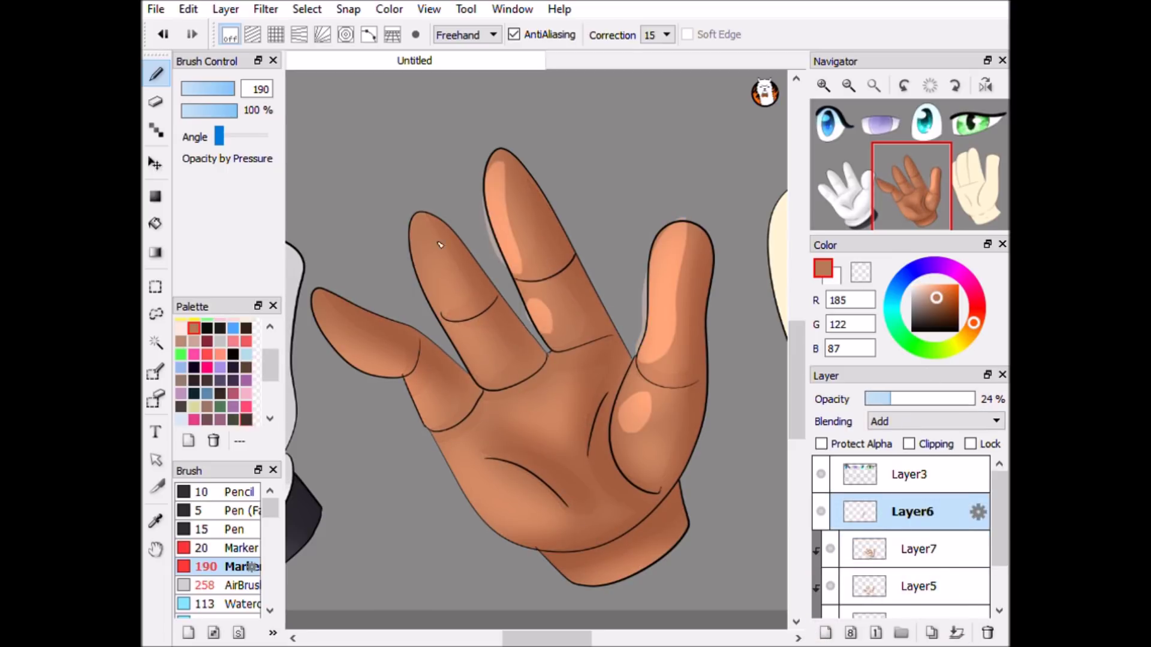
pyautogui.moveTo(423, 231); pyautogui.dragTo(435, 316)
pyautogui.moveTo(492, 476); pyautogui.dragTo(569, 534)
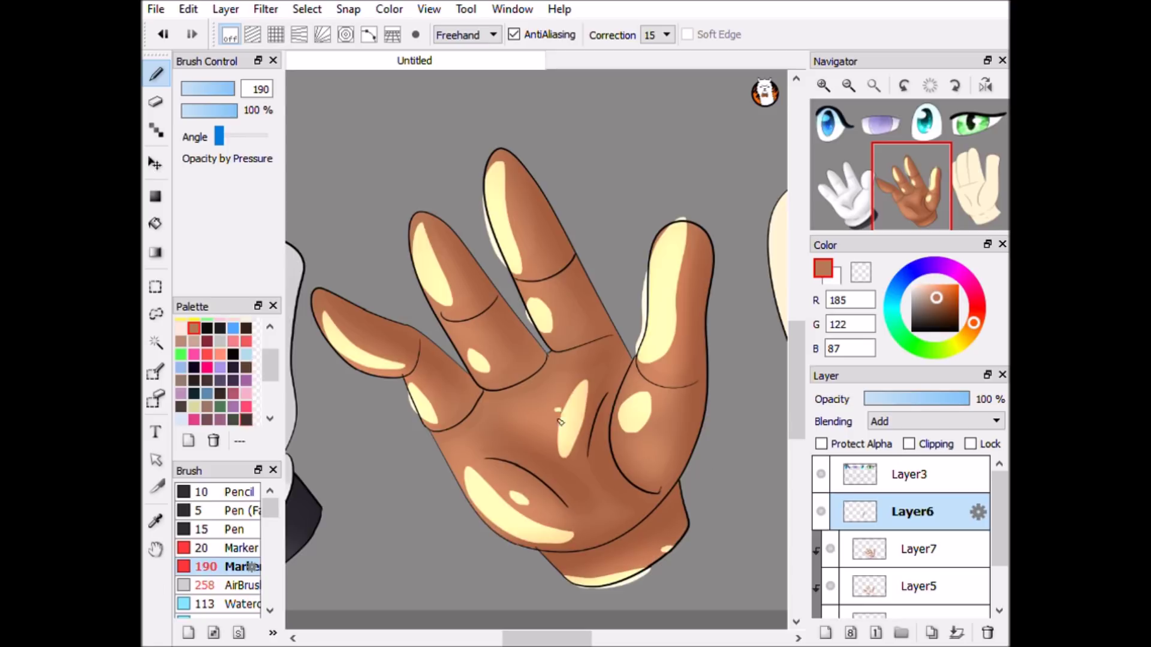
pyautogui.click(909, 444)
# Lasso the brown hand on Layer3 and place a copy of its line art on Layer8 beneath.
pyautogui.click(874, 85)
pyautogui.click(909, 474)
pyautogui.click(156, 314)
pyautogui.moveTo(455, 386); pyautogui.dragTo(520, 315)
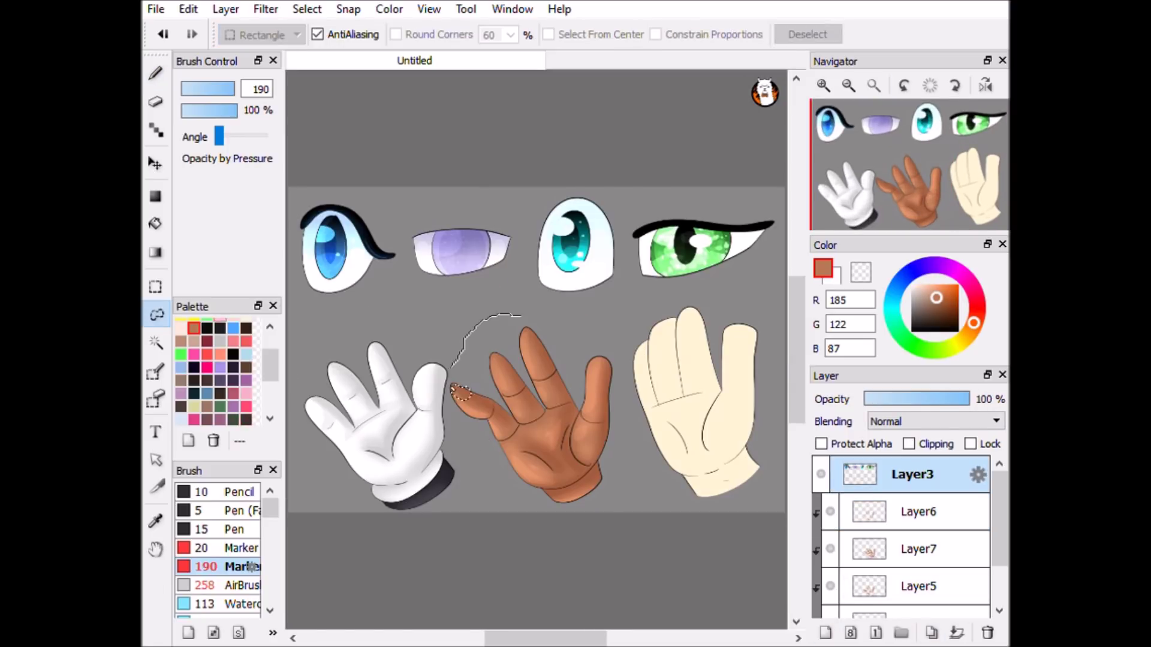
pyautogui.moveTo(600, 507); pyautogui.dragTo(521, 276)
pyautogui.click(825, 633)
# Offset the Layer8 line copy slightly, deselect, and set the layer to clipped Add blending at 55% opacity.
pyautogui.click(155, 196)
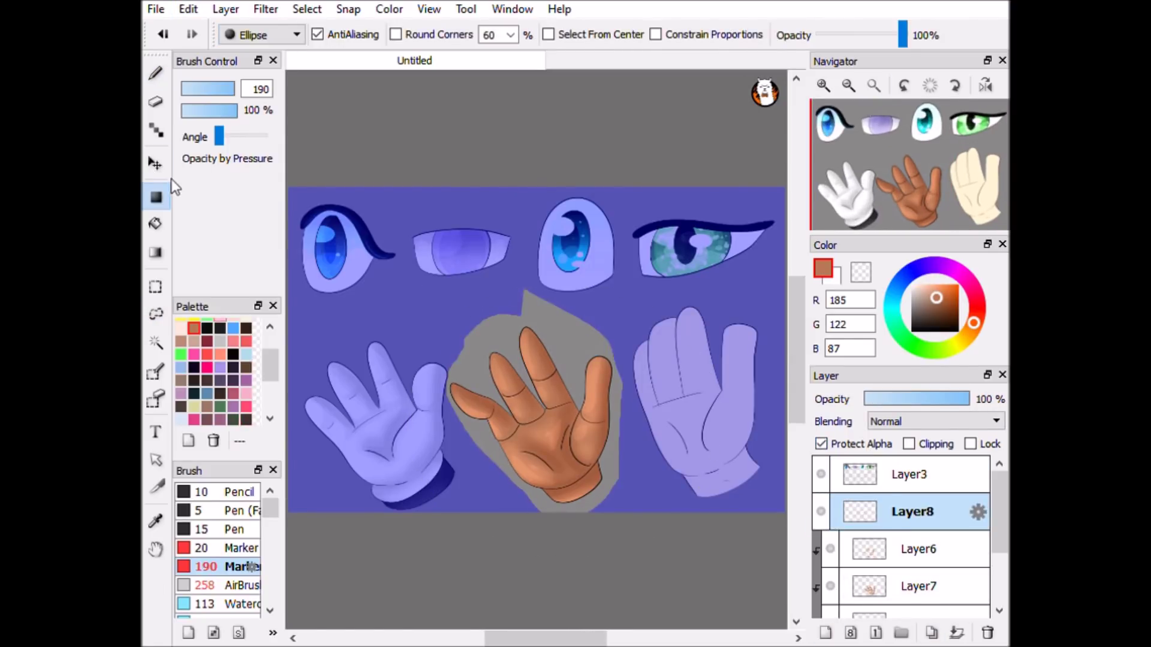
pyautogui.click(156, 163)
pyautogui.click(823, 86)
pyautogui.scroll(6, 521, 301)
pyautogui.click(935, 421)
pyautogui.click(900, 459)
pyautogui.scroll(-6, 495, 336)
pyautogui.hotkey('ctrl', 'd')
pyautogui.click(925, 398)
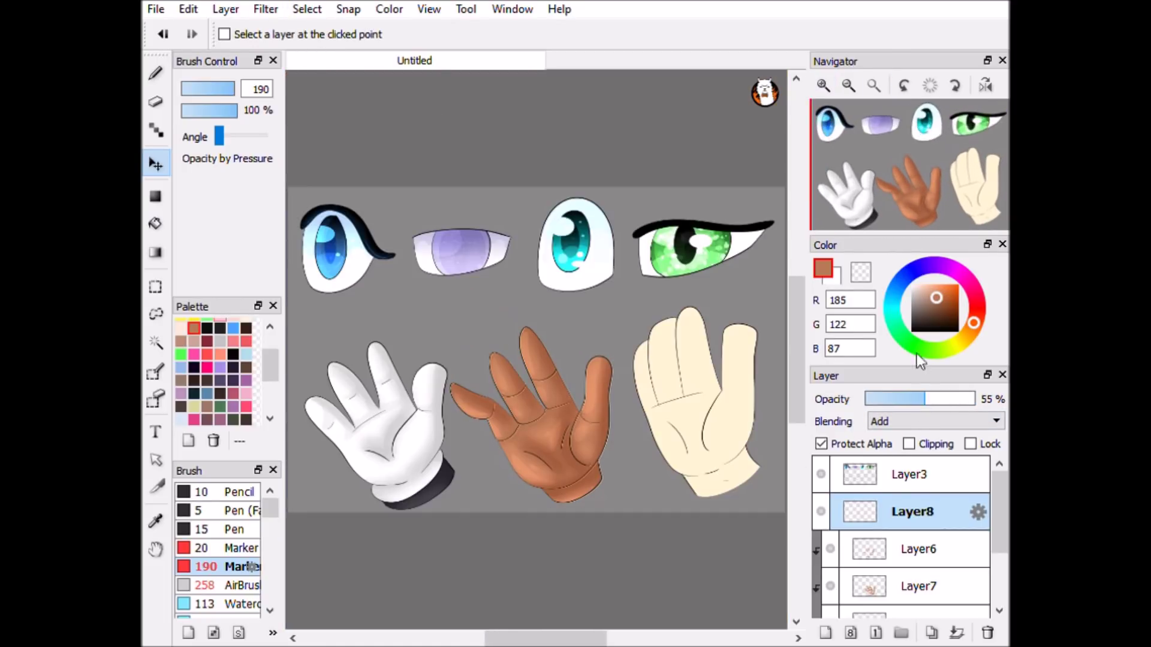
pyautogui.scroll(5, 921, 370)
pyautogui.scroll(-2, 907, 524)
pyautogui.click(909, 444)
# Add a clipped Layer9, scatter specks over the brown hand with the size 350 Particle brush, and use Add blending with reduced opacity.
pyautogui.hotkey('ctrl', 'shift', 'n')
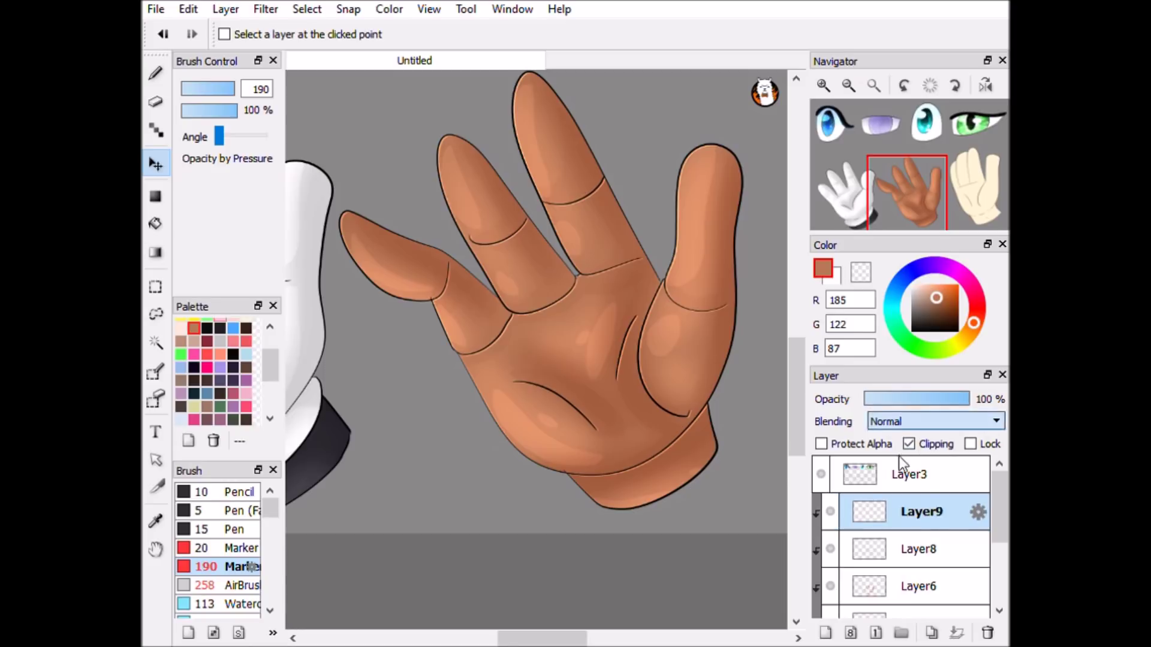
pyautogui.click(935, 421)
pyautogui.click(899, 446)
pyautogui.press('b')
pyautogui.scroll(-5, 228, 545)
pyautogui.click(227, 563)
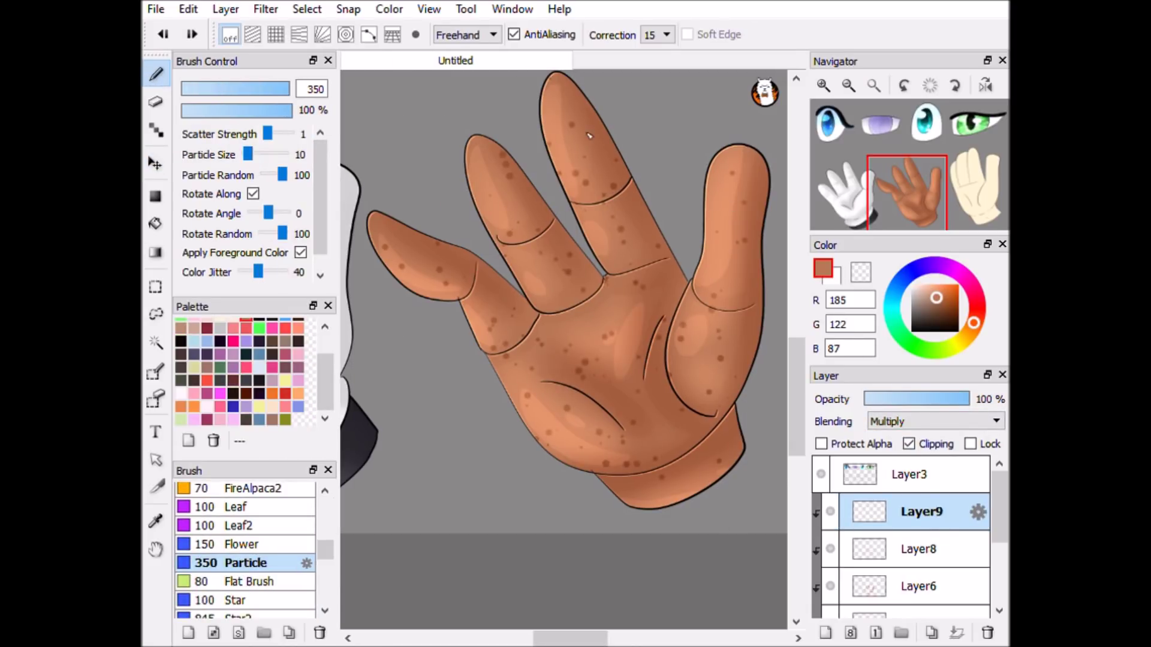
pyautogui.click(935, 421)
pyautogui.click(911, 459)
pyautogui.moveTo(968, 399); pyautogui.dragTo(940, 399)
# Add Layer10, scatter darker particle specks over the brown hand, and set it to clipped Multiply blending at 30% opacity.
pyautogui.hotkey('ctrl', 'shift', 'n')
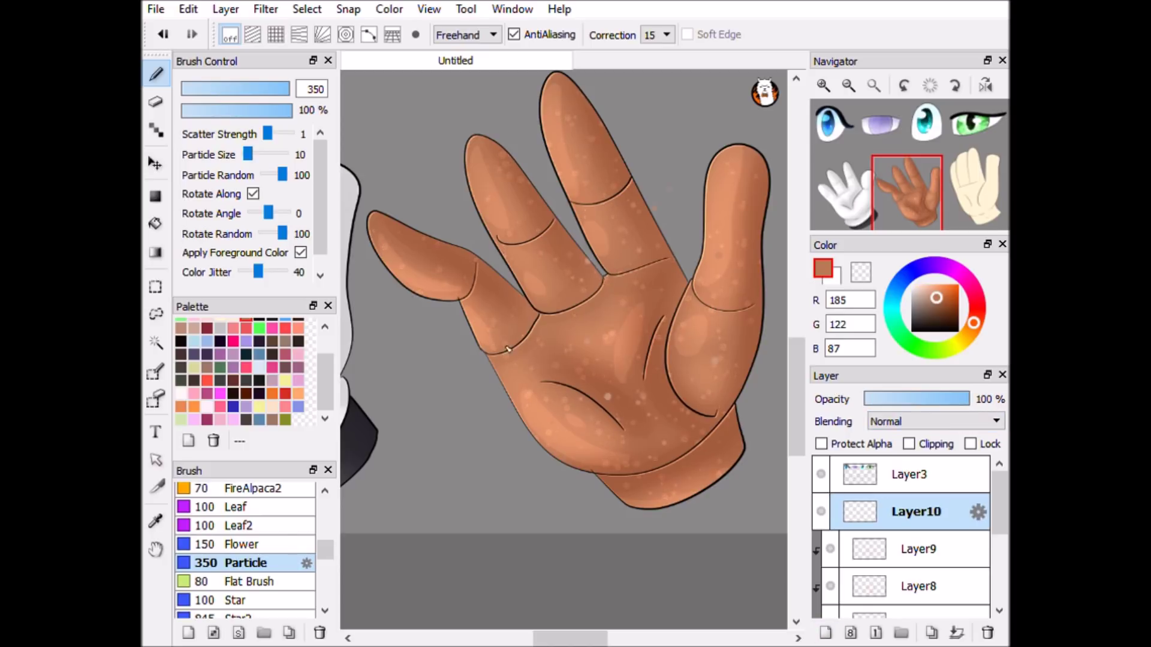
pyautogui.click(935, 421)
pyautogui.click(899, 446)
pyautogui.click(908, 444)
pyautogui.moveTo(966, 399); pyautogui.dragTo(899, 400)
# Select the area around the cream hand with a rectangular selection.
pyautogui.moveTo(926, 211); pyautogui.dragTo(965, 209)
pyautogui.press('m')
pyautogui.hotkey('ctrl', '-')
pyautogui.hotkey('ctrl', '-')
pyautogui.moveTo(424, 103); pyautogui.dragTo(784, 586)
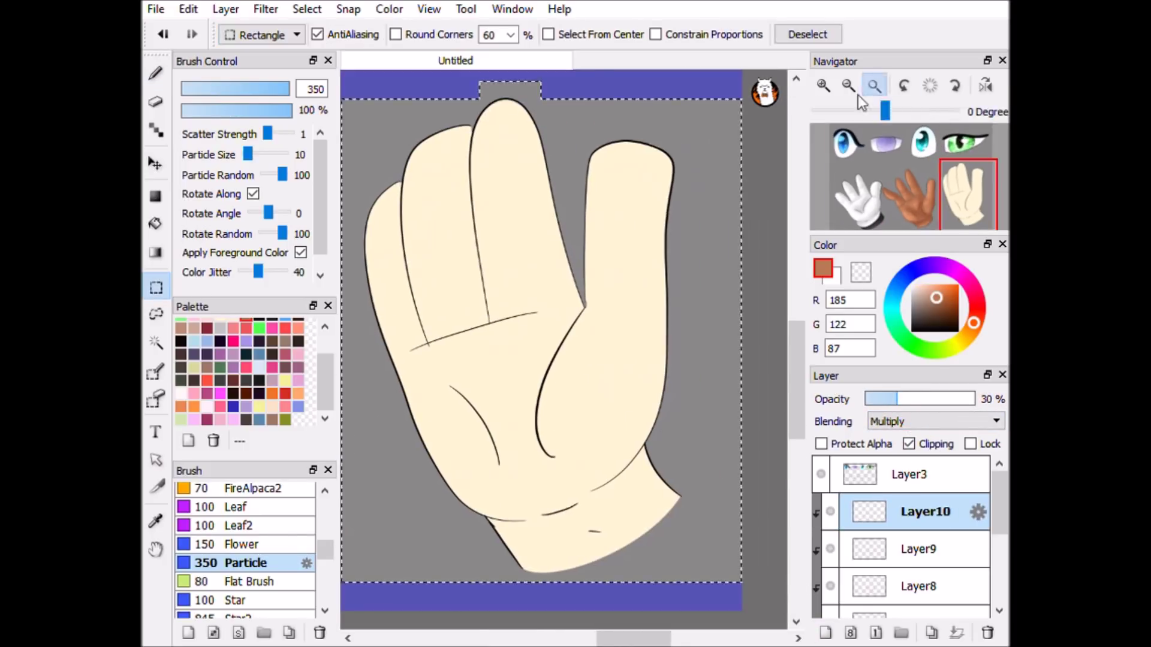
# Merge the brown hand's shading layers down into Layer1.
pyautogui.scroll(-3, 911, 539)
pyautogui.click(939, 569)
pyautogui.hotkey('ctrl', 'e')
pyautogui.hotkey('ctrl', 'e')
pyautogui.hotkey('ctrl', 'e')
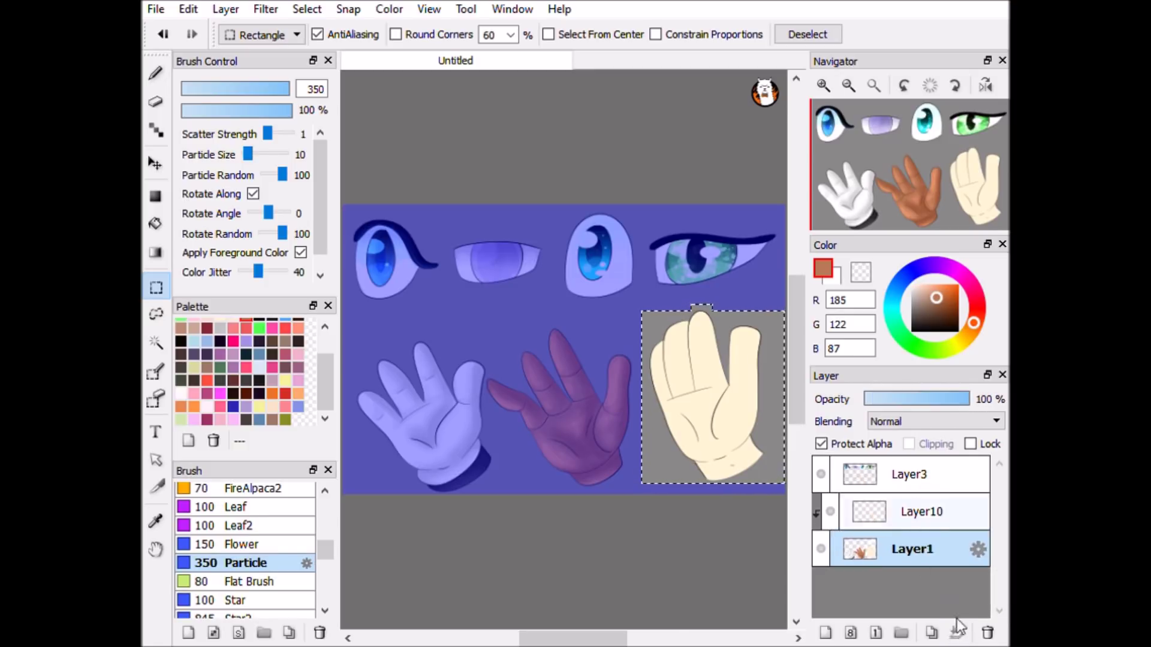
# Add a clipped Multiply Layer4, airbrush cream (255, 245, 213) shadows on the cream hand at size 258, and lower opacity to about 36%.
pyautogui.hotkey('ctrl', '+')
pyautogui.hotkey('ctrl', '+')
pyautogui.moveTo(338, 356); pyautogui.dragTo(281, 356)
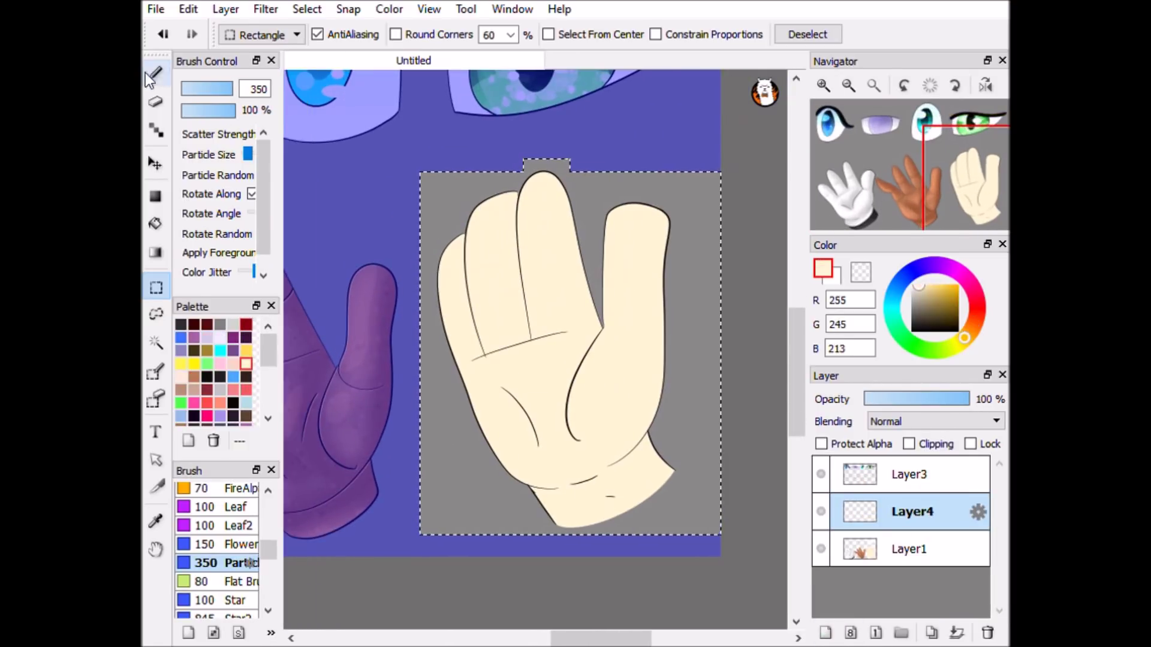
pyautogui.click(155, 73)
pyautogui.click(908, 443)
pyautogui.scroll(-2, 888, 423)
pyautogui.scroll(1, 888, 423)
pyautogui.scroll(5, 228, 527)
pyautogui.click(226, 585)
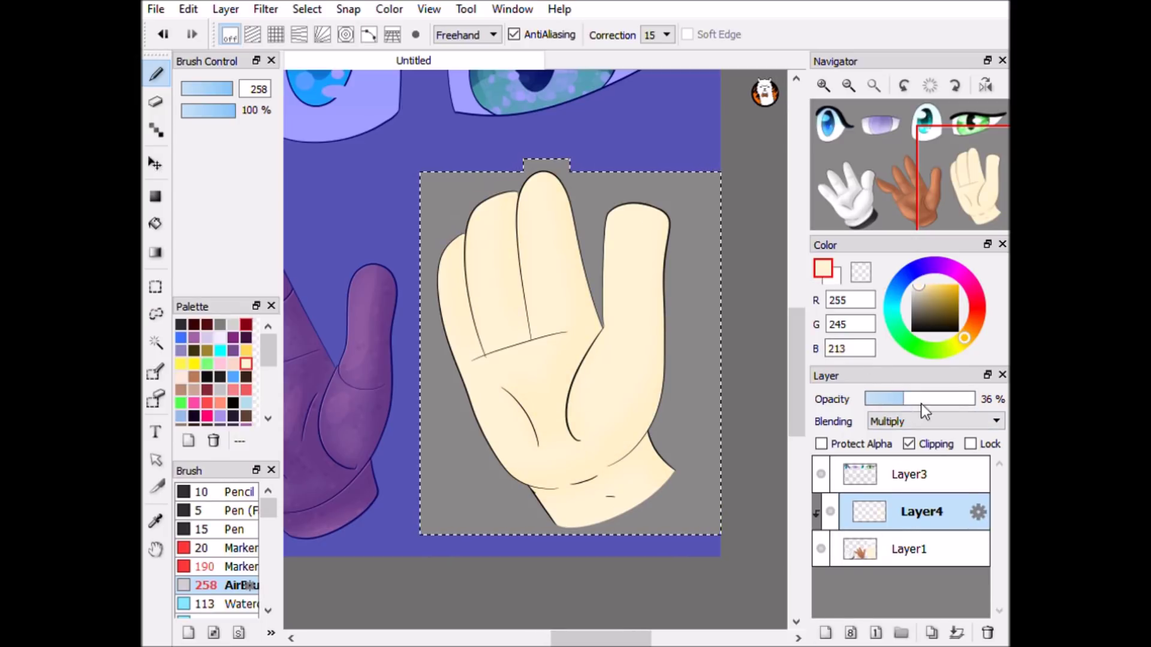
# Add a clipped Layer5 in Add blending, airbrush highlights on the cream hand's thumb and fingers, and lower its opacity.
pyautogui.click(826, 633)
pyautogui.click(925, 445)
pyautogui.click(878, 399)
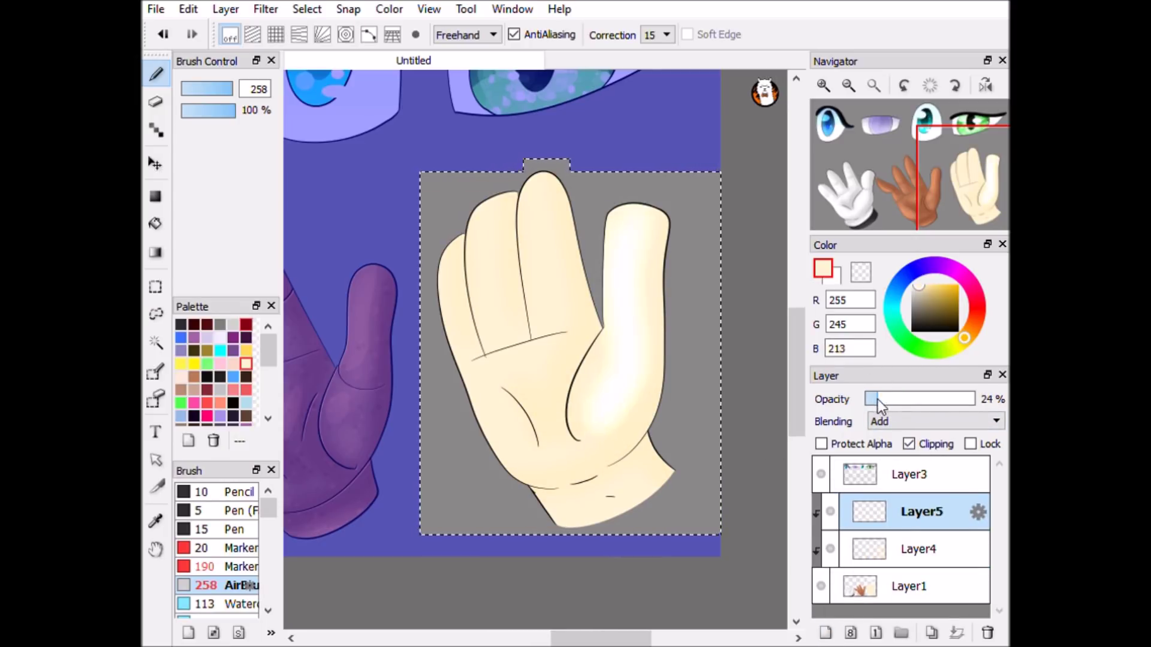
pyautogui.moveTo(875, 400); pyautogui.dragTo(877, 404)
# Add a clipped Multiply Layer6, paint size 190 marker shadows on the cream hand, and lower its opacity to about 35%.
pyautogui.click(826, 633)
pyautogui.scroll(-1, 923, 422)
pyautogui.click(227, 566)
pyautogui.hotkey('ctrl', 'alt', 'g')
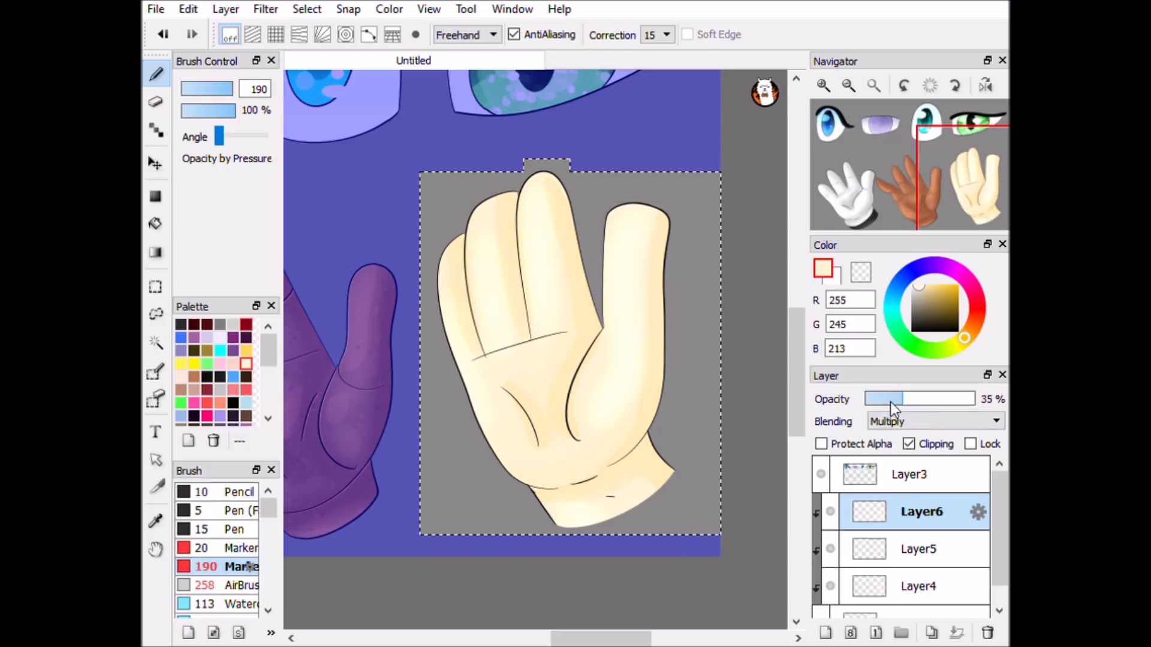
# Add a clipped Layer7, airbrush pure red over the cream hand's fingertips and thumb tip, and lower its opacity to 13%.
pyautogui.click(826, 633)
pyautogui.click(207, 403)
pyautogui.click(228, 585)
pyautogui.moveTo(473, 321); pyautogui.dragTo(576, 277)
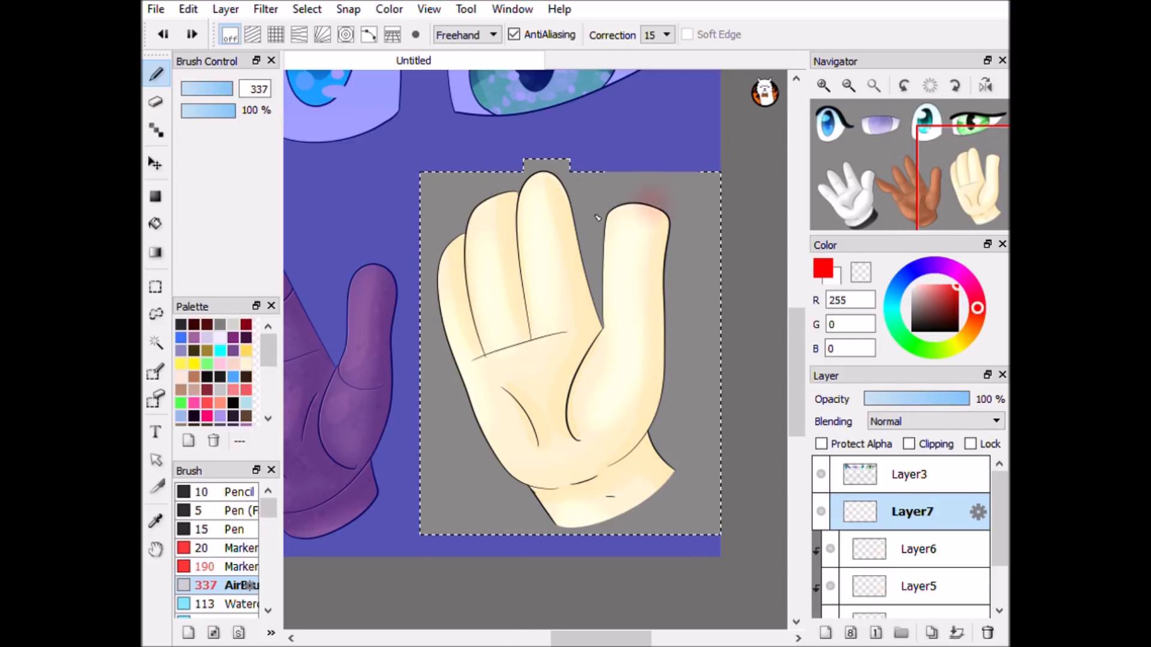
pyautogui.click(909, 444)
pyautogui.click(879, 399)
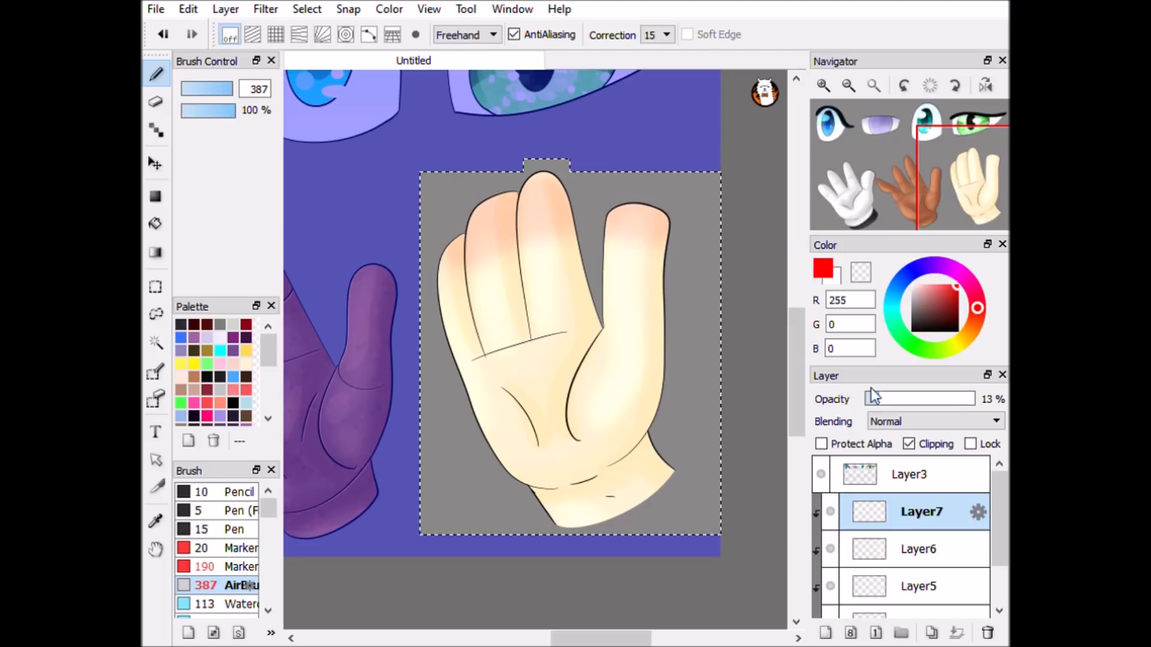
# Add a clipped Layer8 in Add blending and draw white size 15 pen highlights on the fingertips at 12% opacity.
pyautogui.click(826, 633)
pyautogui.click(228, 492)
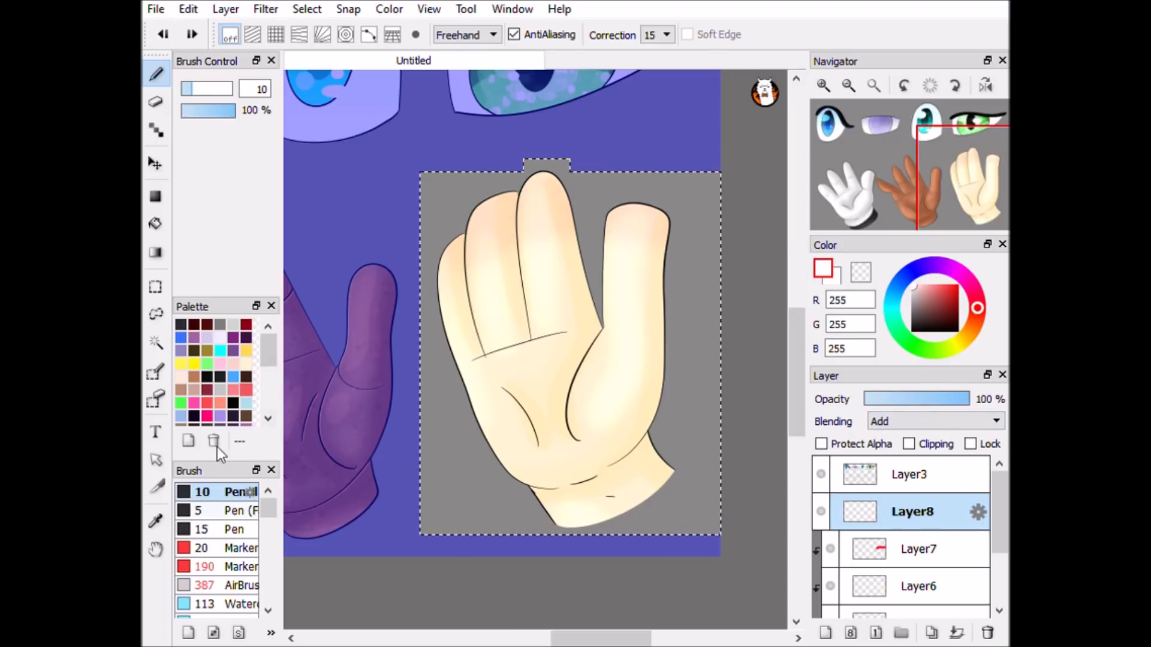
pyautogui.click(238, 530)
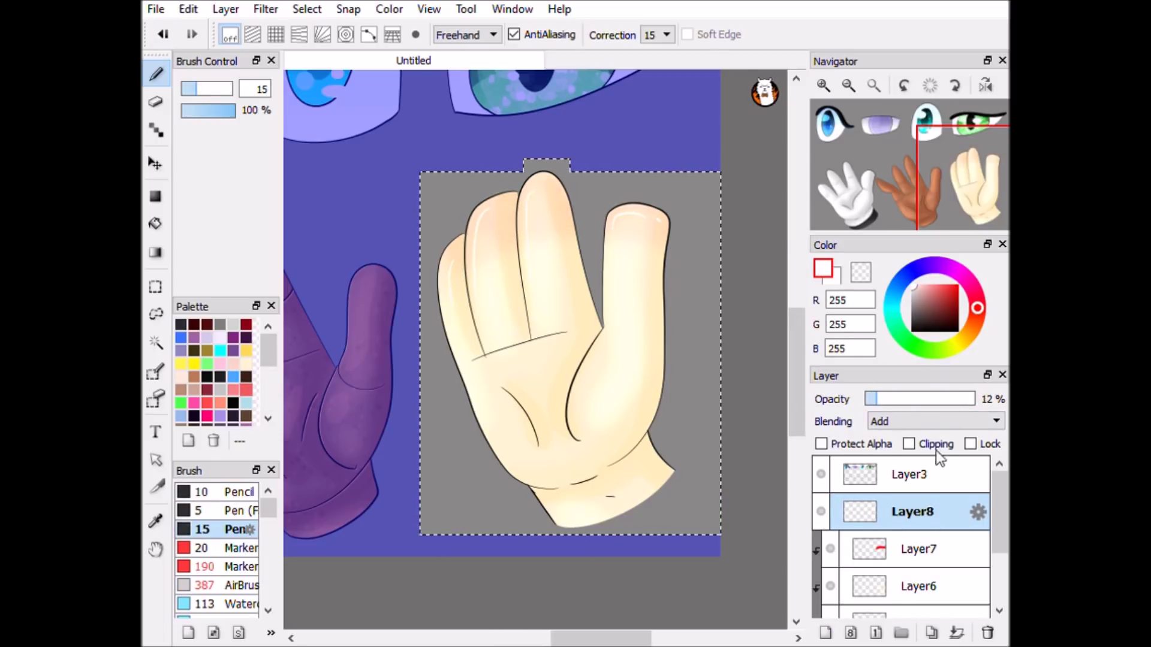
# Recolour the cream hand's outlines on Layer3 with alpha protected, trying yellow (250, 218, 132), tan and pink (240, 183, 201) tones.
pyautogui.click(900, 473)
pyautogui.click(965, 336)
pyautogui.press('g')
pyautogui.press('u')
pyautogui.click(939, 306)
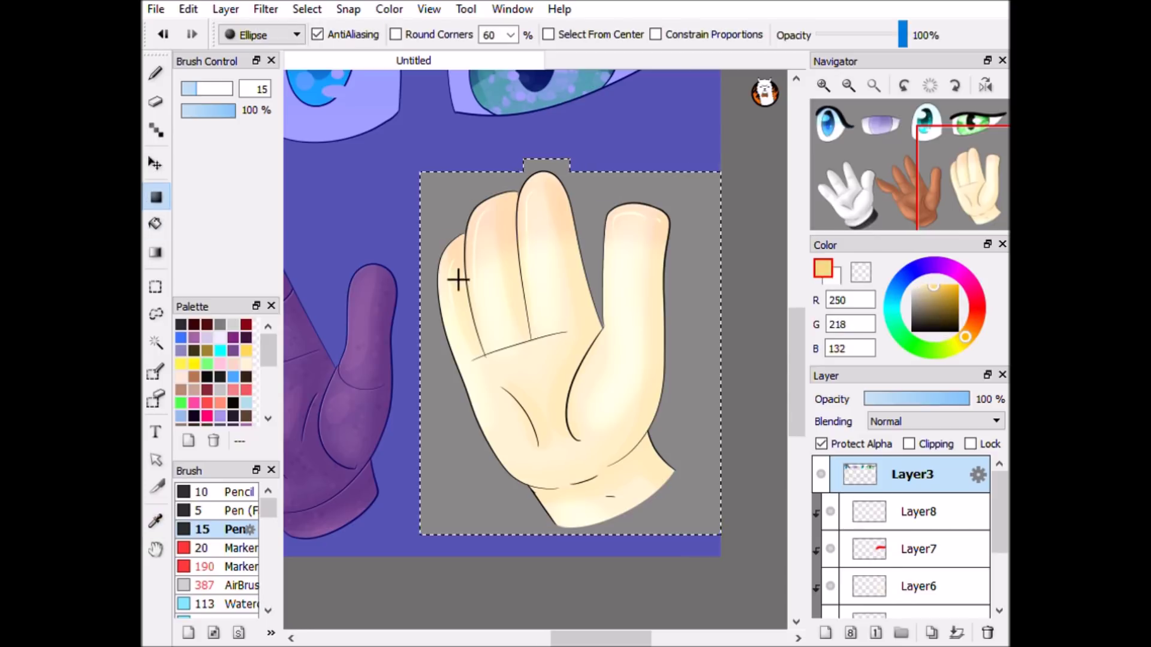
pyautogui.click(937, 308)
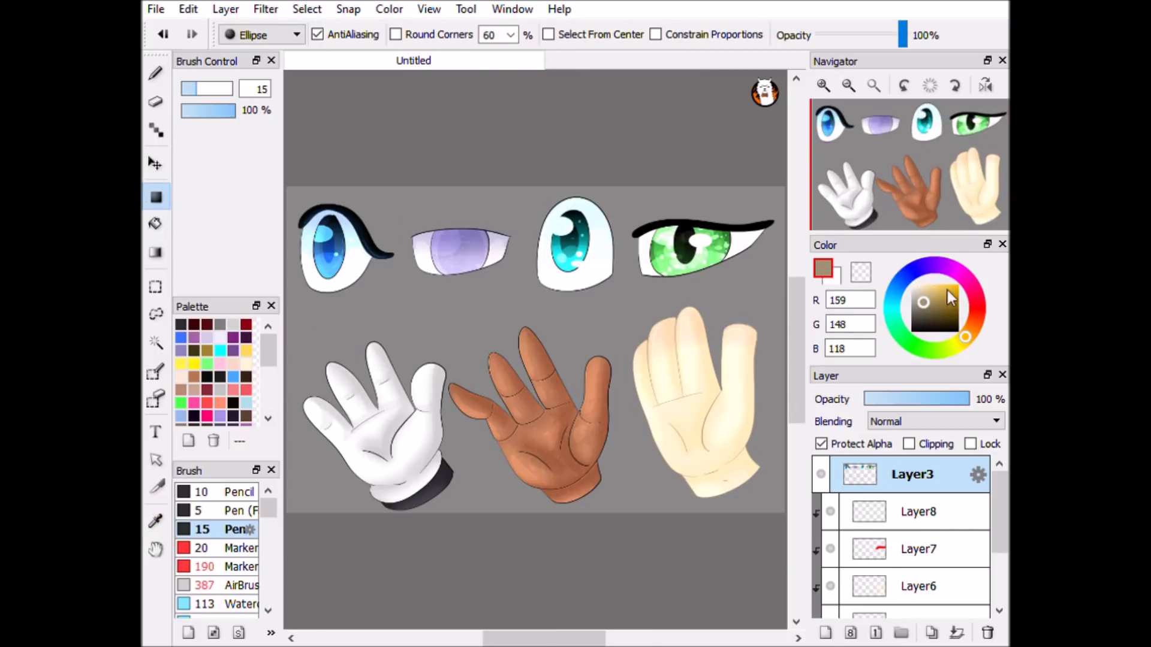
pyautogui.keyDown('alt'); pyautogui.click(634, 398); pyautogui.keyUp('alt')
pyautogui.click(220, 364)
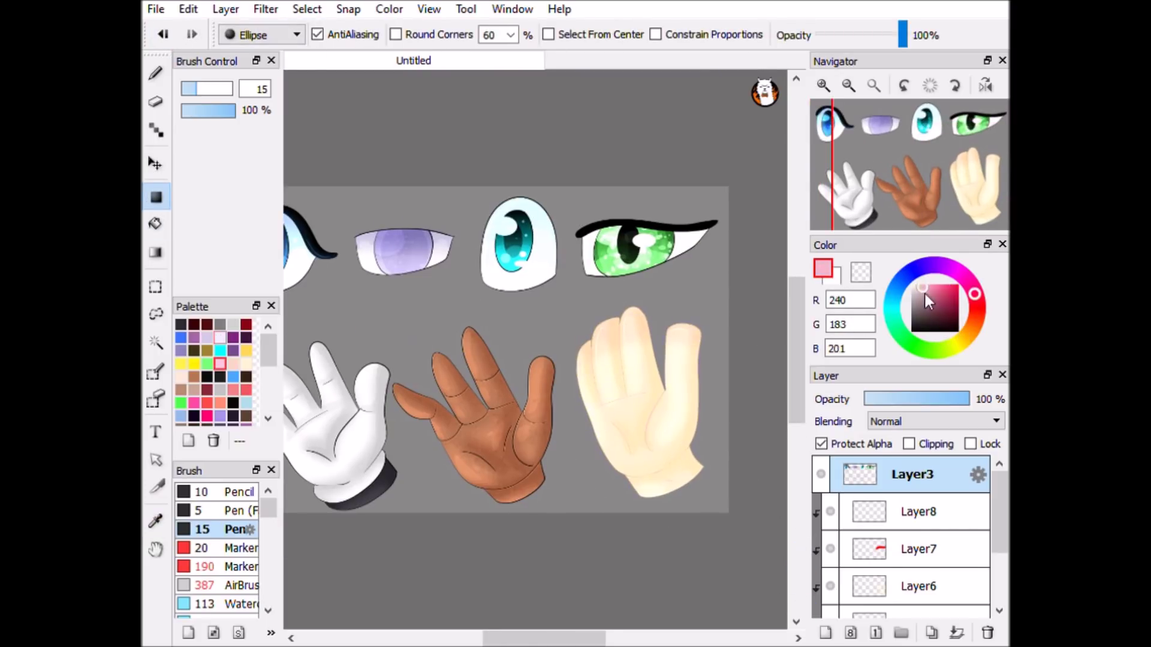
# Recolour the brown hand's outlines on Layer3 in dark brown (97, 39, 11).
pyautogui.hscroll(-2, 580, 451)
pyautogui.press('i')
pyautogui.click(155, 196)
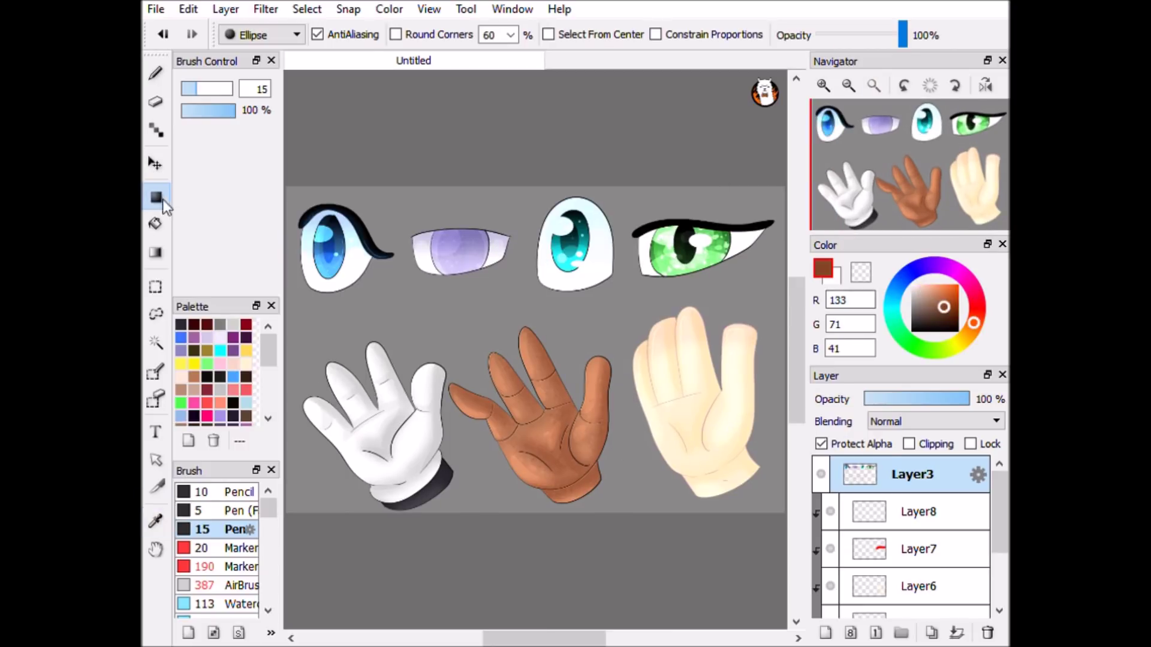
pyautogui.keyDown('alt'); pyautogui.click(545, 385); pyautogui.keyUp('alt')
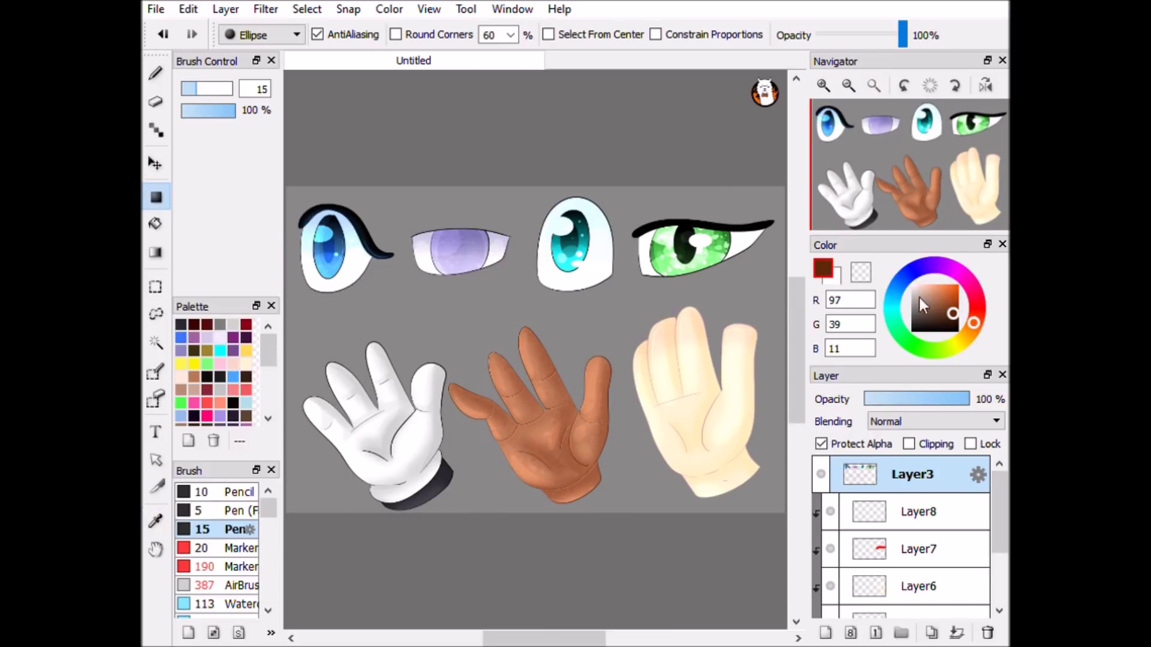
# Recolour the white glove's outlines on Layer3 in dark grey (72, 72, 72).
pyautogui.click(220, 324)
pyautogui.scroll(3, 535, 348)
pyautogui.click(693, 219)
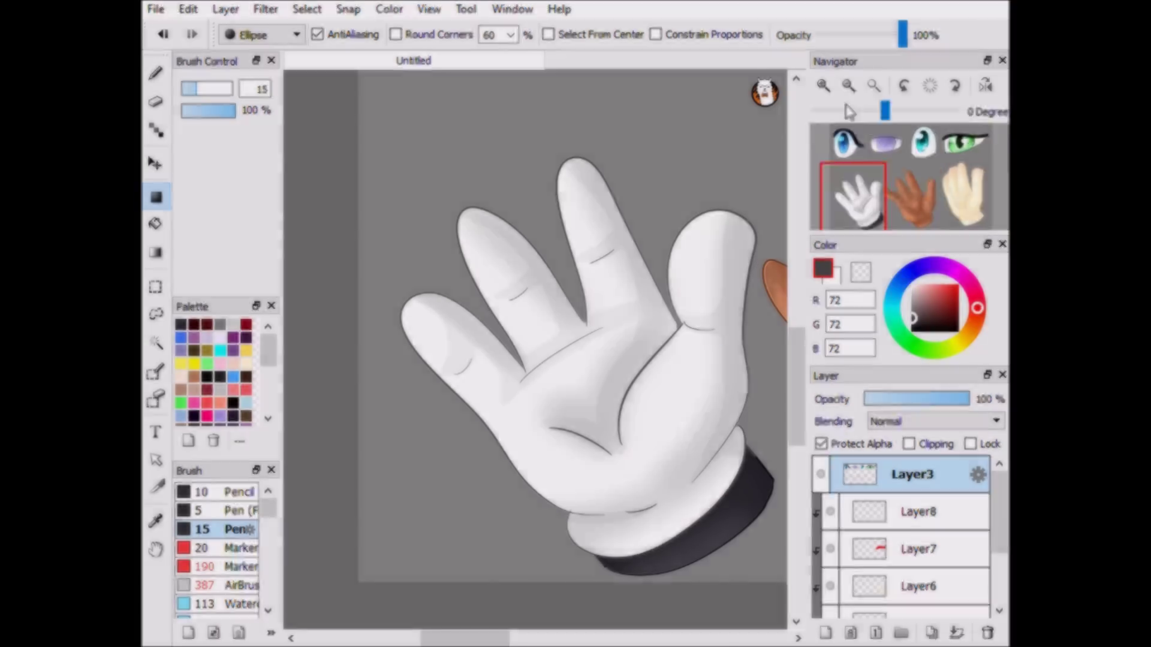